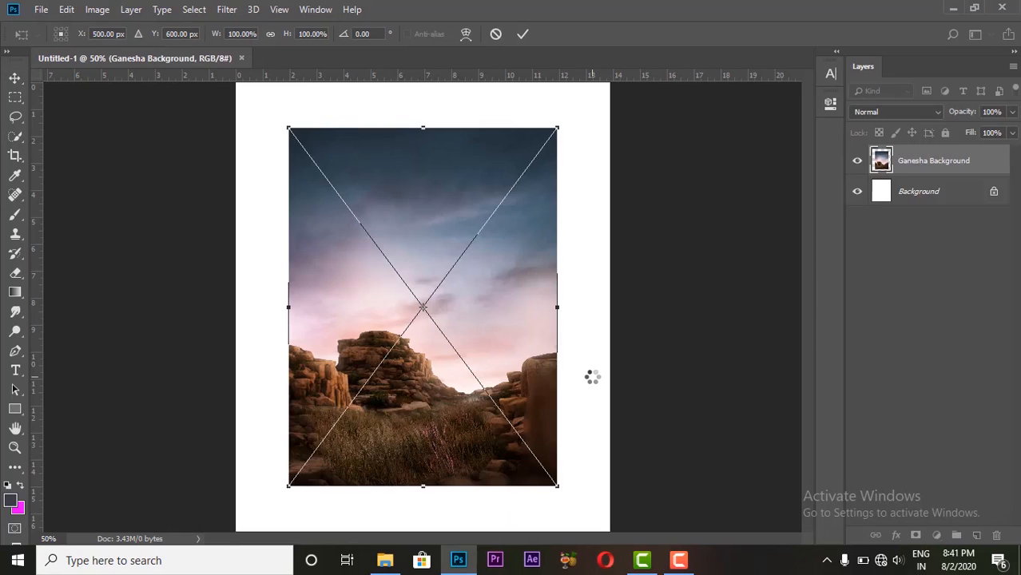
Scale the placed Ganesha Background image to 140% about its centre so it covers the canvas, and commit the placement.
key("ctrl+equal")
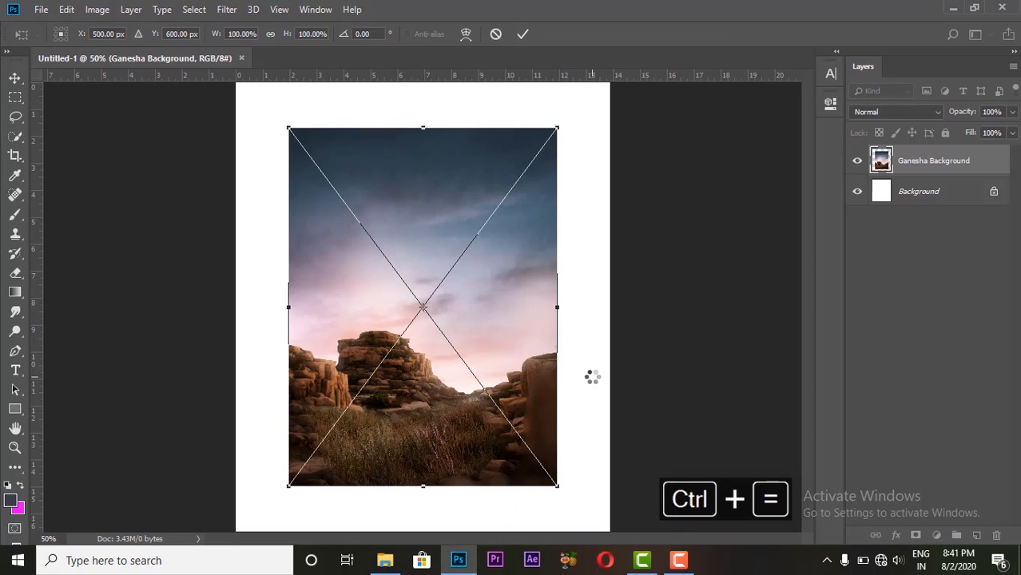
key("ctrl+minus")
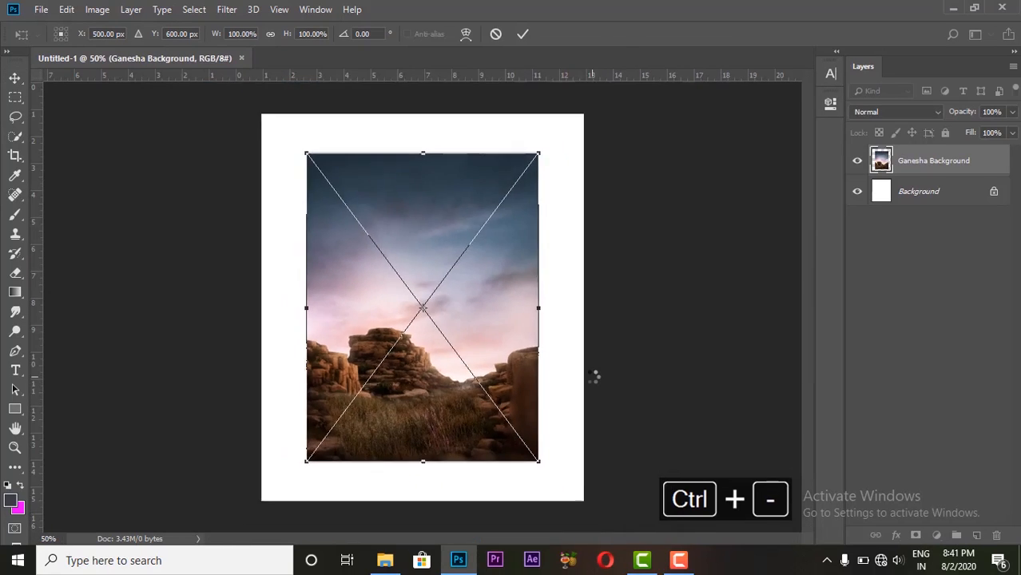
key("ctrl+minus")
left_click_drag(515, 185, 557, 141)
key("v")
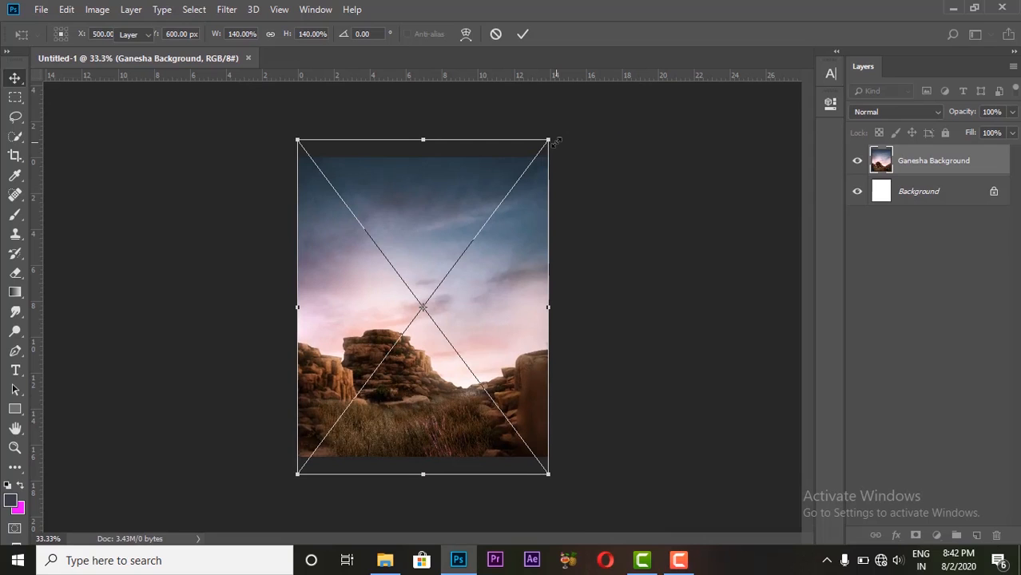
key("Return")
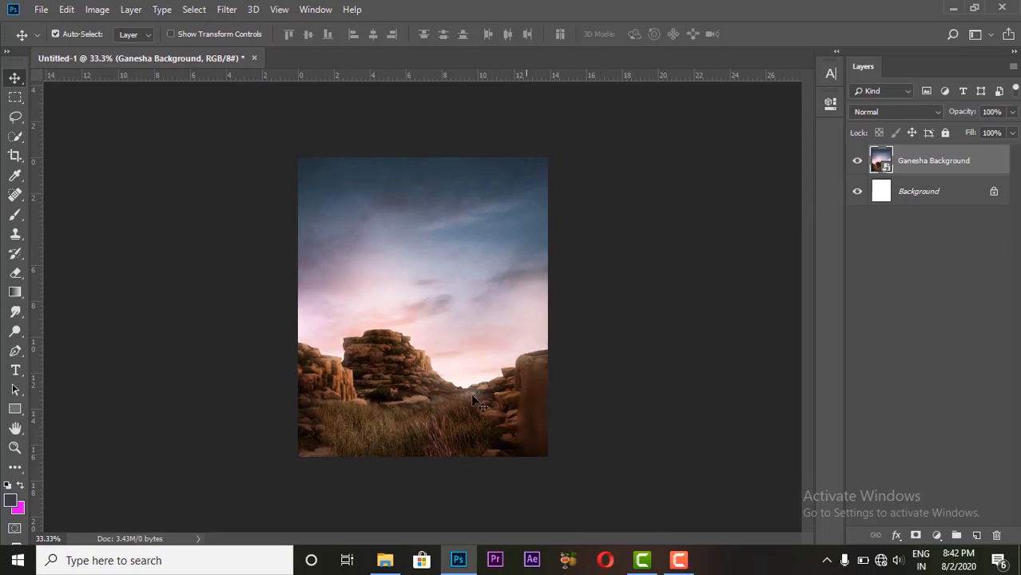
Place the -ganesha-2017-5k image from the Ganesha_poster folder into the poster, scaled to about 80%.
left_click(384, 561)
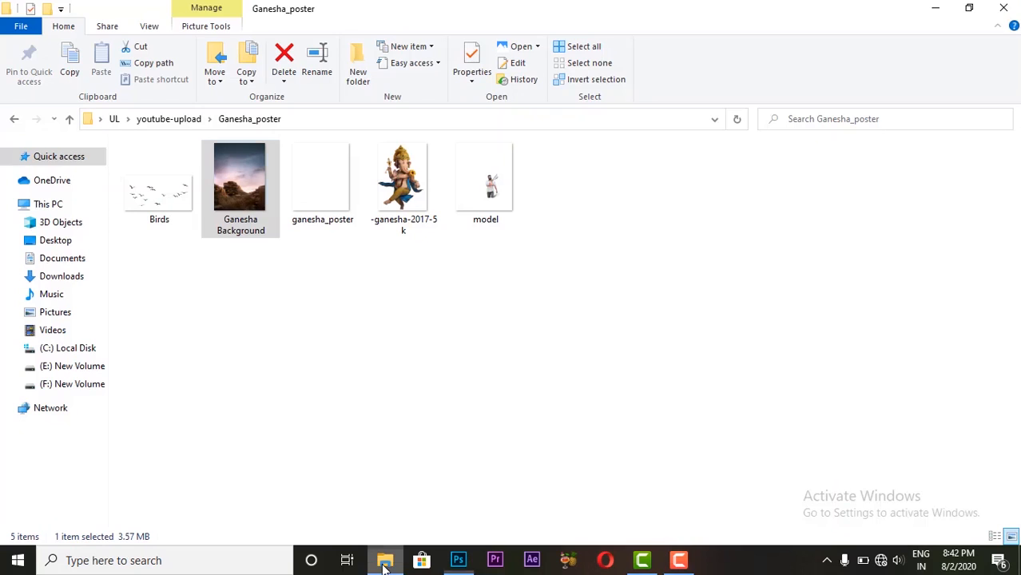
left_click(399, 274)
left_click_drag(402, 186, 401, 331)
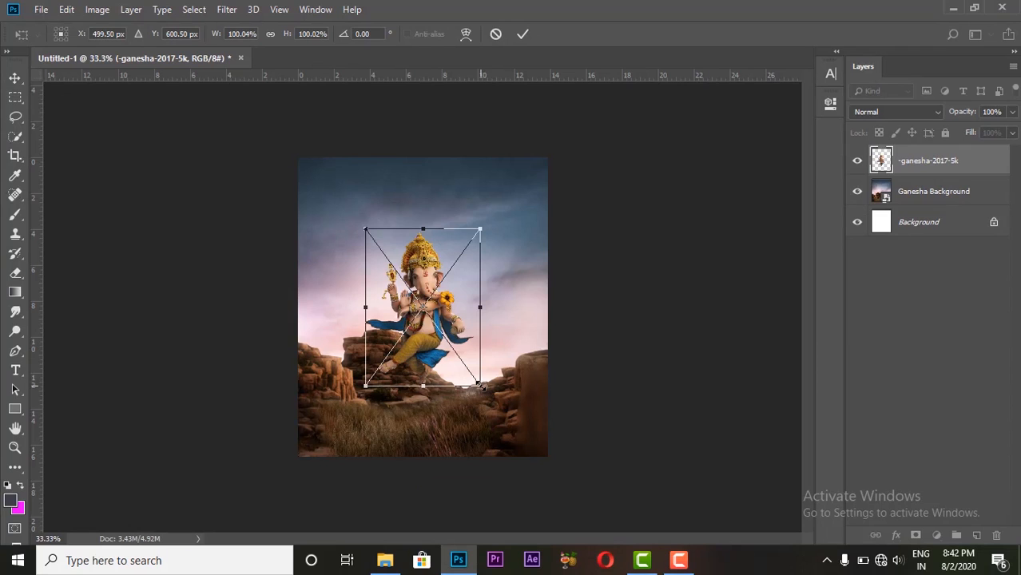
left_click_drag(480, 386, 468, 371)
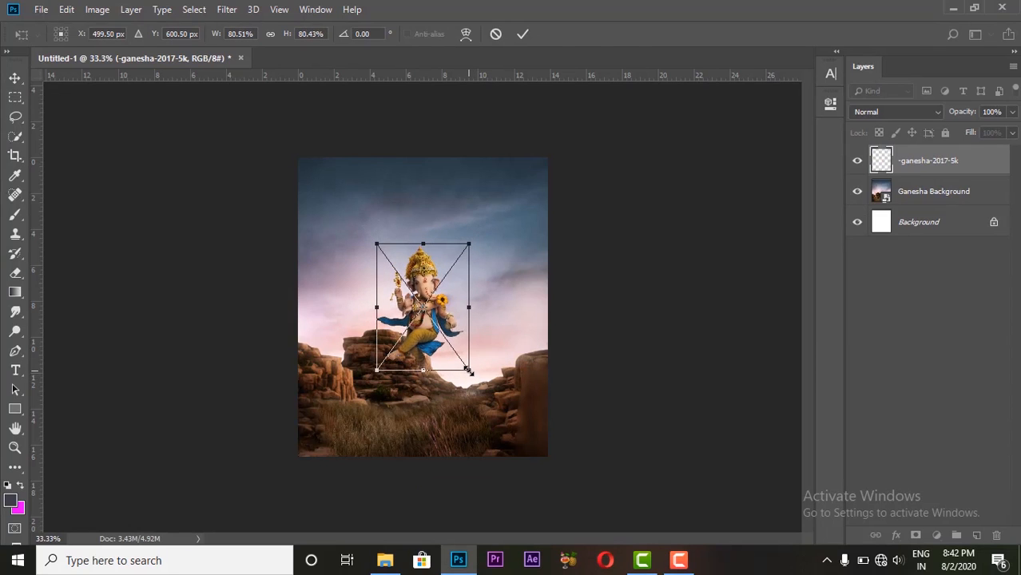
key("Return")
Move the Ganesha figure so its standing foot rests on the peak of the central rock.
mouse_move(409, 271)
left_mouse_down()
mouse_move(435, 304)
mouse_move(412, 297)
mouse_move(397, 276)
left_mouse_up()
key("ctrl+equal")
key("ctrl+equal")
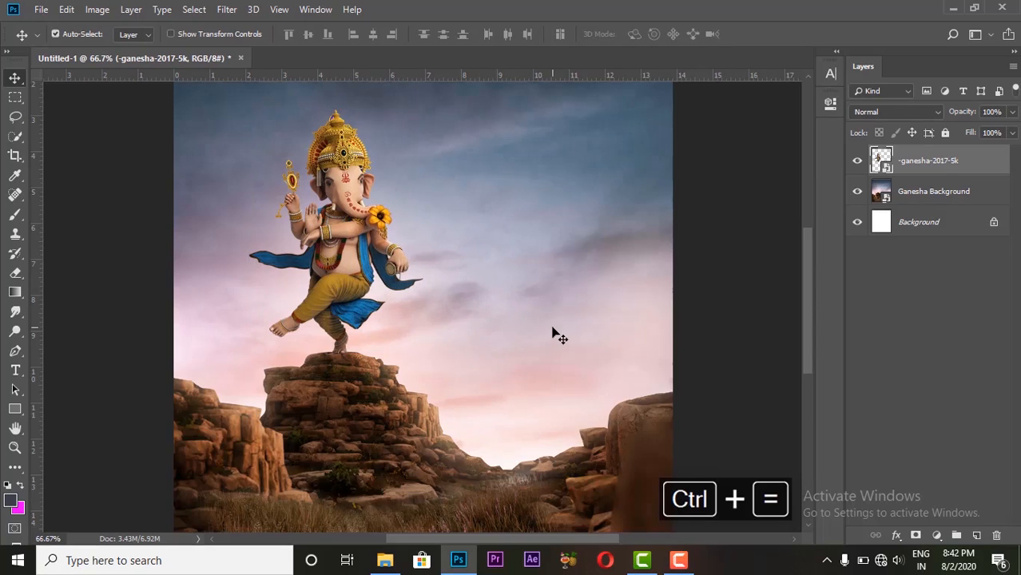
mouse_move(347, 257)
left_mouse_down()
mouse_move(373, 236)
mouse_move(348, 254)
left_mouse_up()
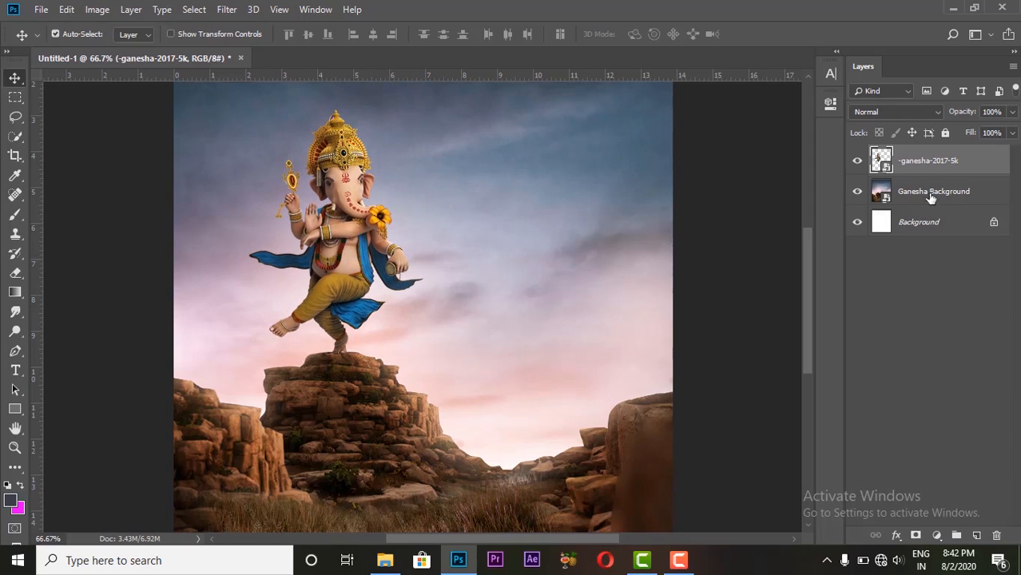
Add a new layer above the Ganesha layer and prepare the Brush with 56% opacity and the sky's pink e8c4c6 as foreground colour.
left_click(976, 536)
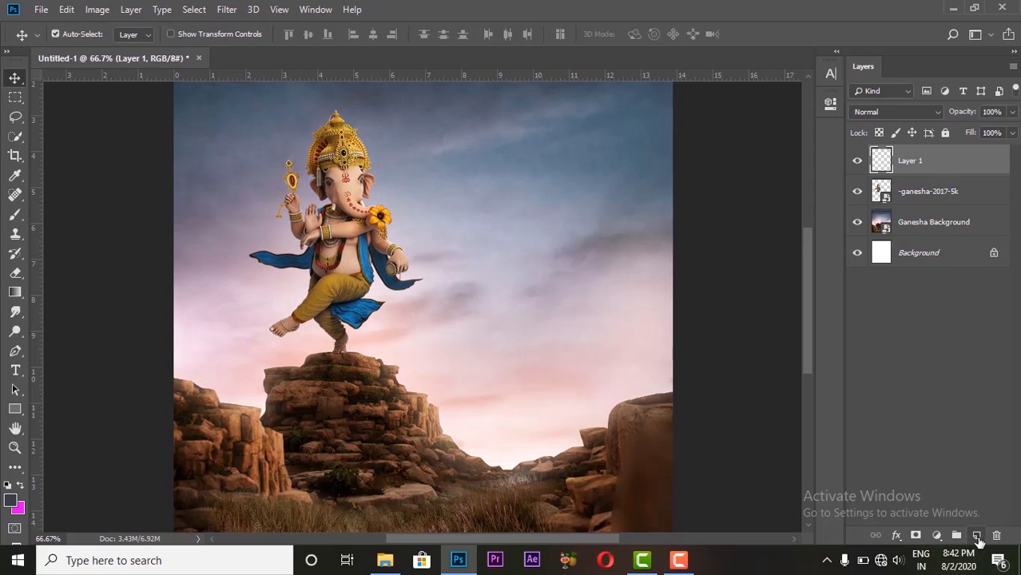
left_click(15, 217)
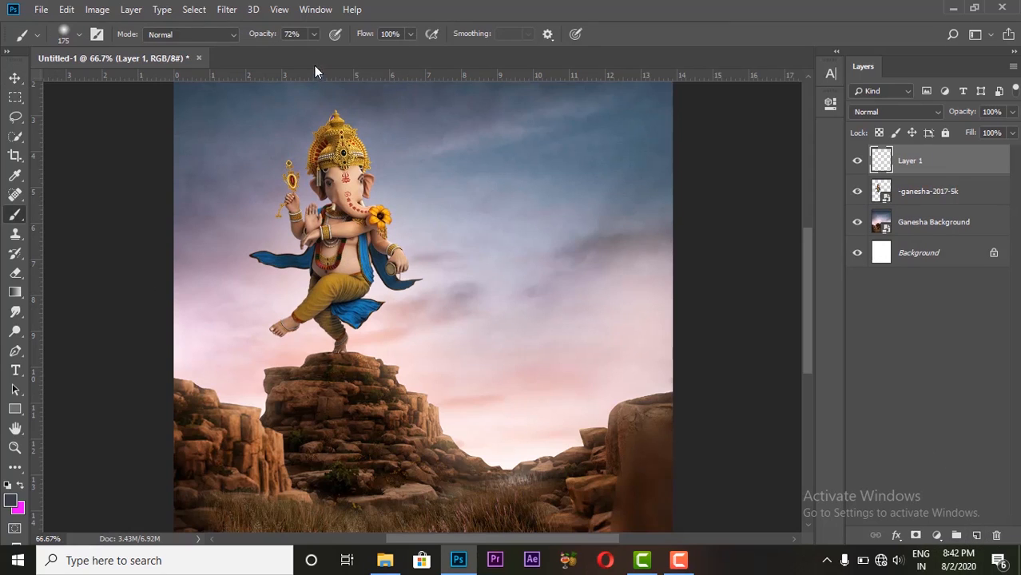
left_click(314, 34)
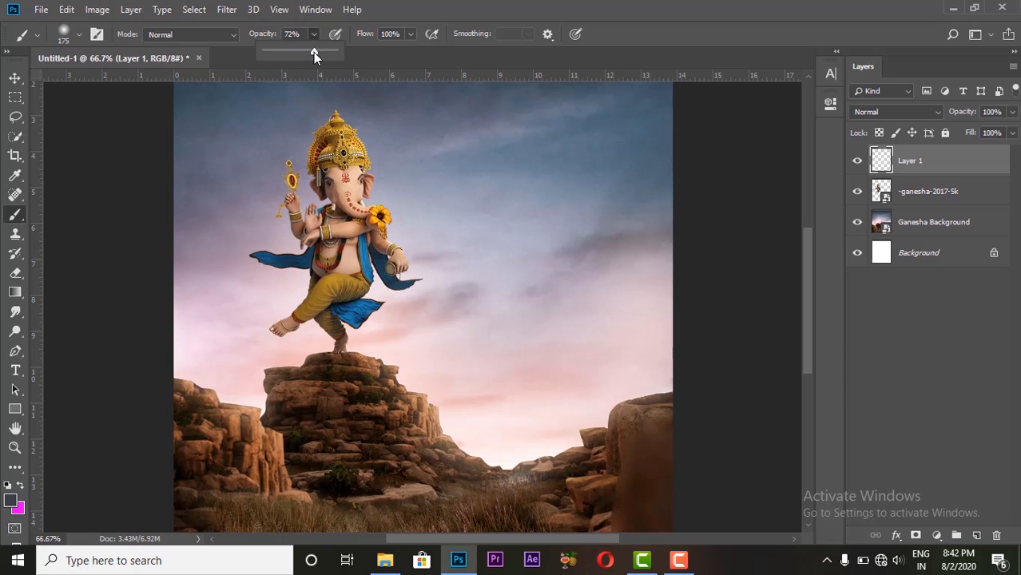
left_click_drag(309, 52, 303, 52)
left_click(10, 500)
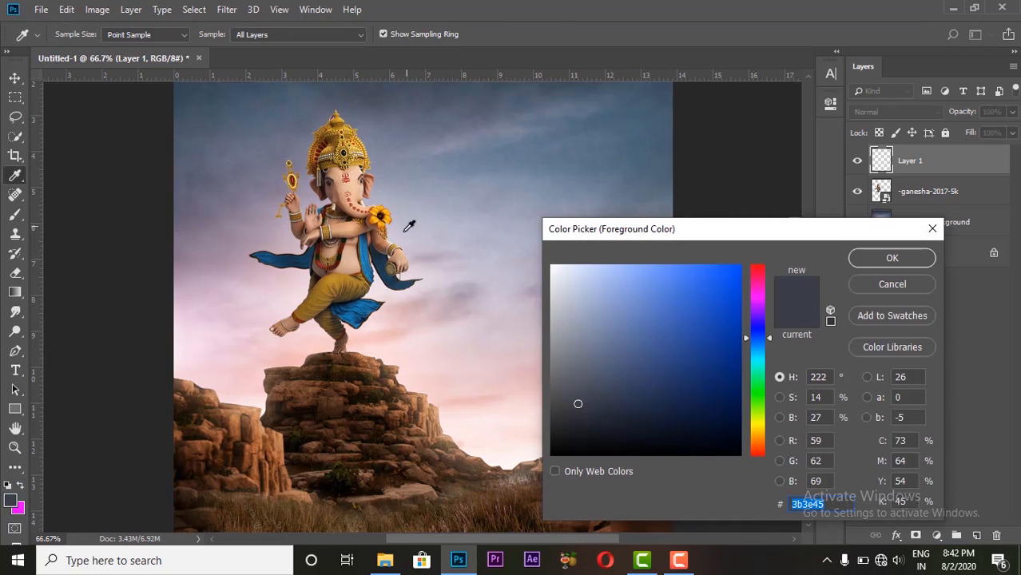
left_click(392, 314)
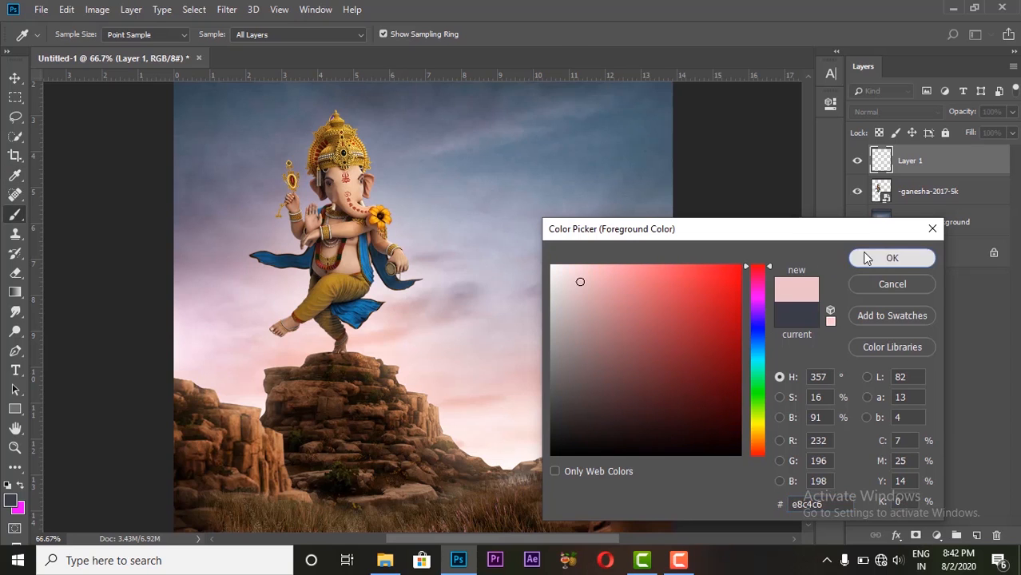
left_click(890, 258)
Paint pink over the whole Ganesha figure on Layer 1 and clip that layer to the -ganesha-2017-5k layer.
key("b")
mouse_move(333, 140)
left_mouse_down()
mouse_move(304, 205)
mouse_move(341, 159)
mouse_move(316, 270)
mouse_move(393, 254)
mouse_move(278, 337)
mouse_move(337, 326)
mouse_move(297, 273)
mouse_move(253, 251)
mouse_move(298, 218)
mouse_move(308, 183)
mouse_move(384, 263)
left_mouse_up()
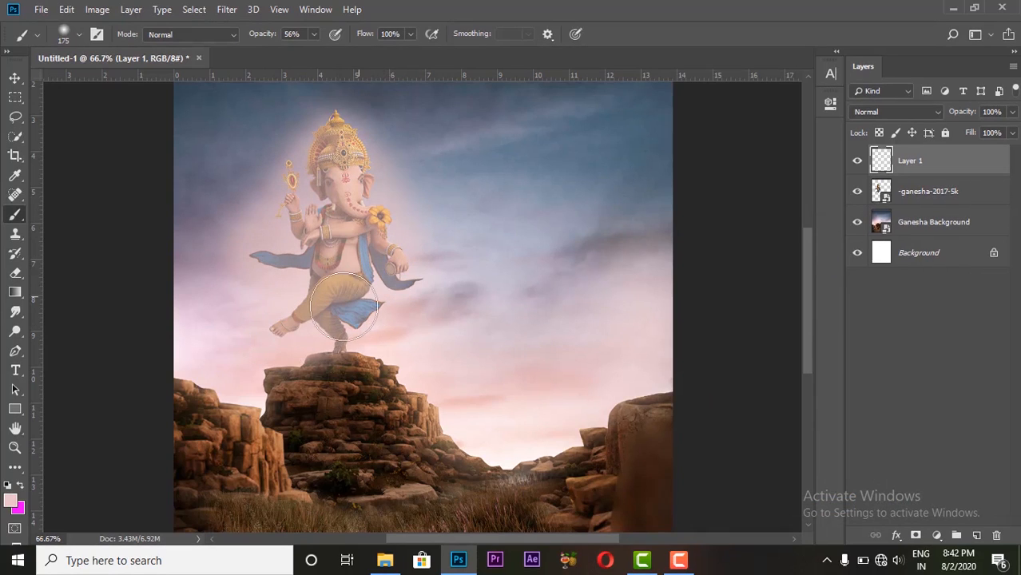
left_click(22, 79)
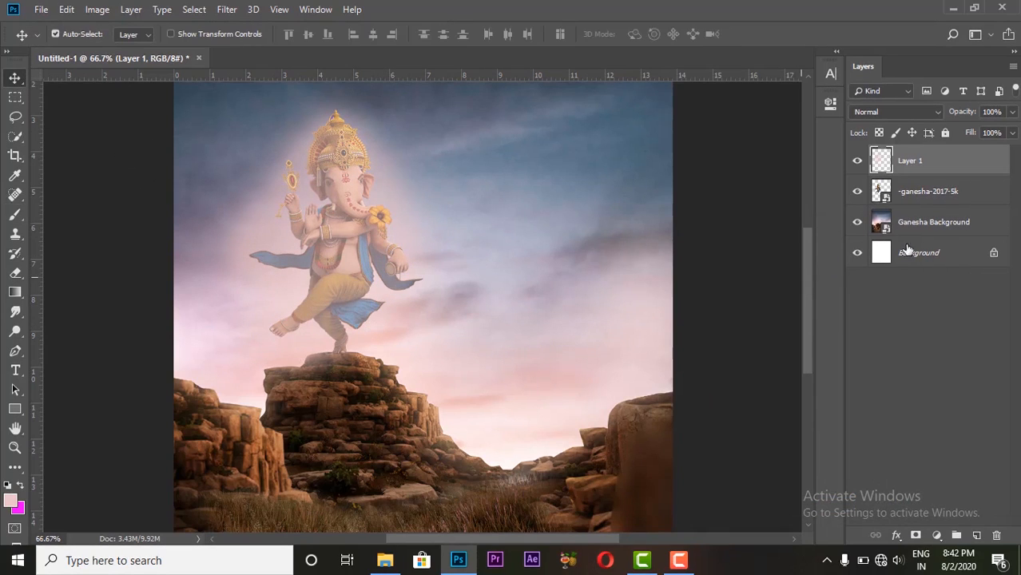
right_click(927, 164)
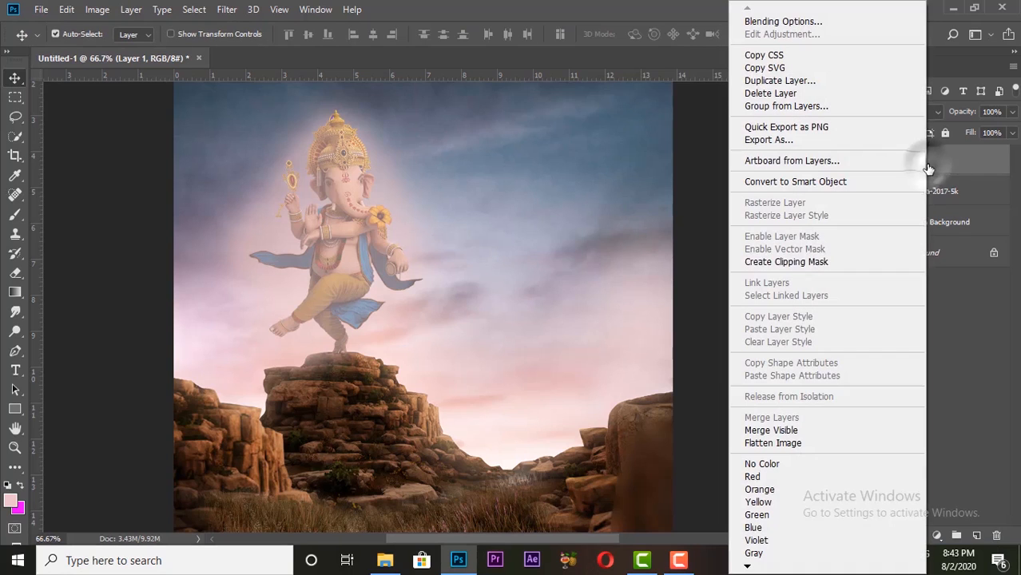
left_click(763, 263)
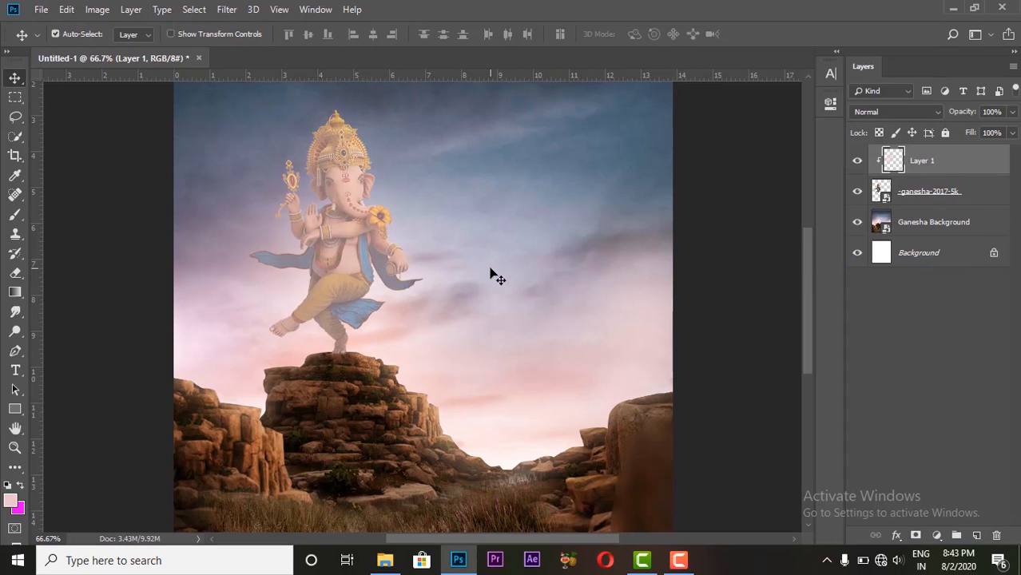
Try out the blend modes on the clipped pink layer and settle on Color.
left_click(905, 112)
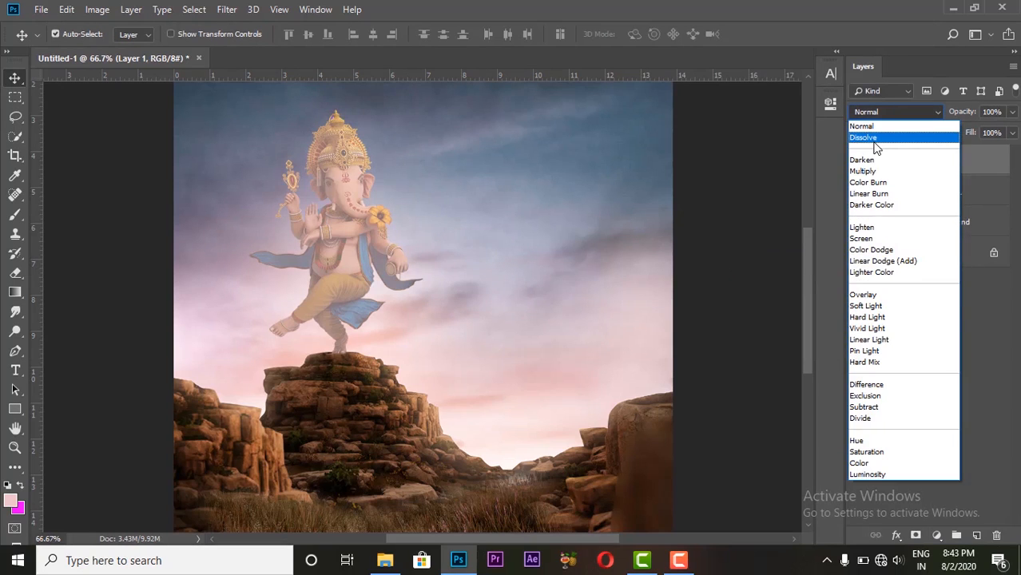
left_click(873, 140)
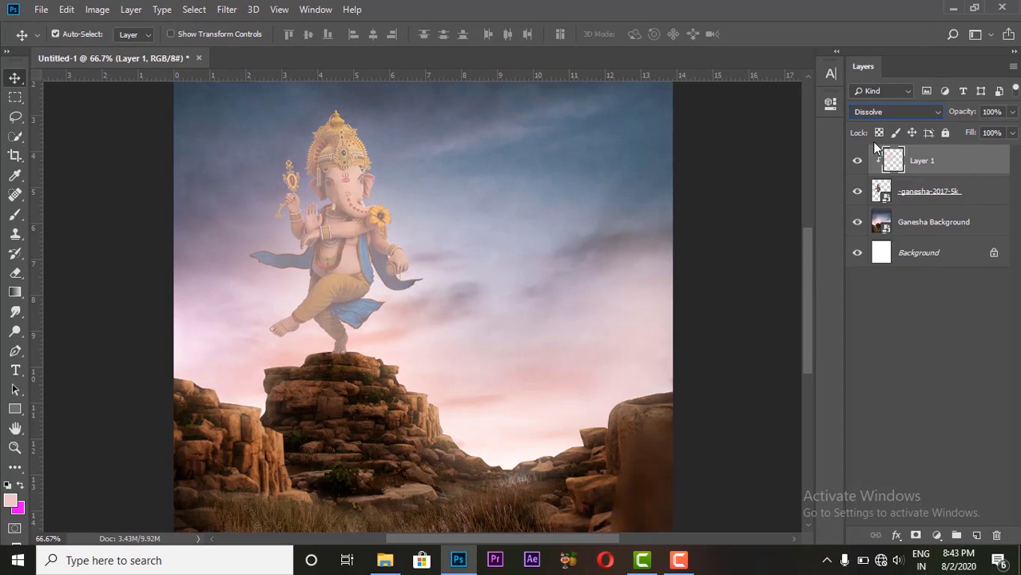
key("Down")
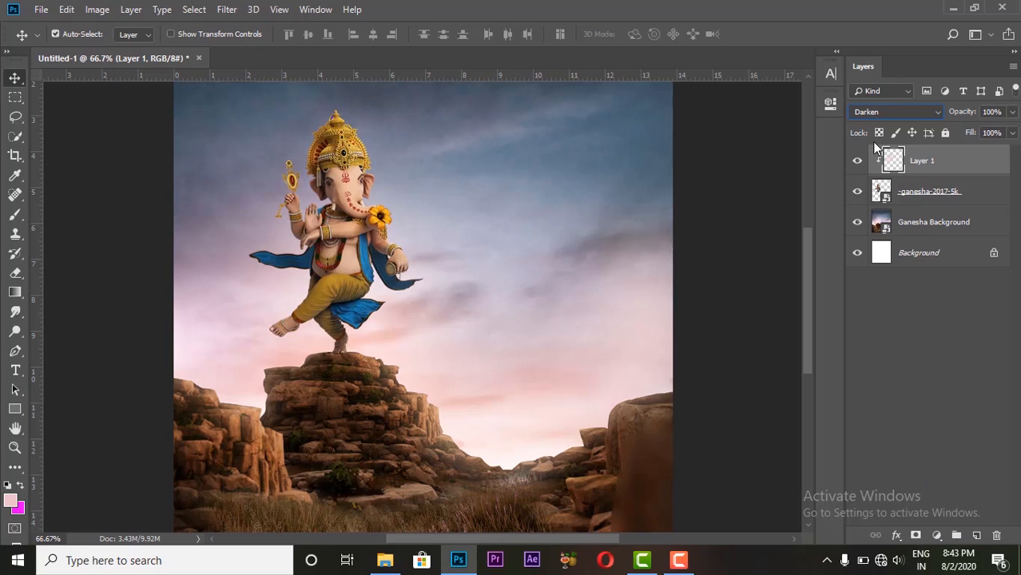
key("Down")
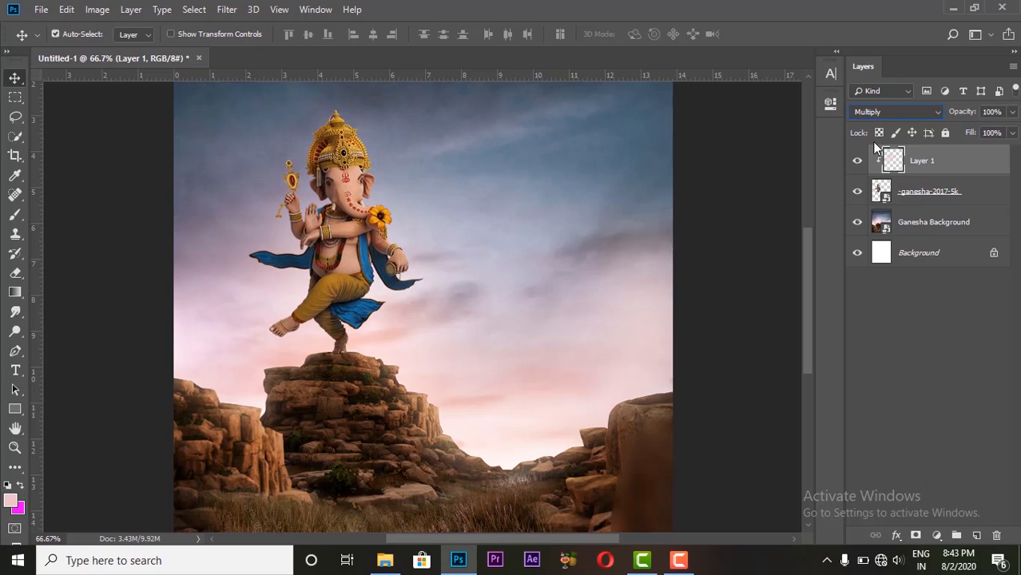
key("Down")
key("Down")
key("Down")
key("Down")
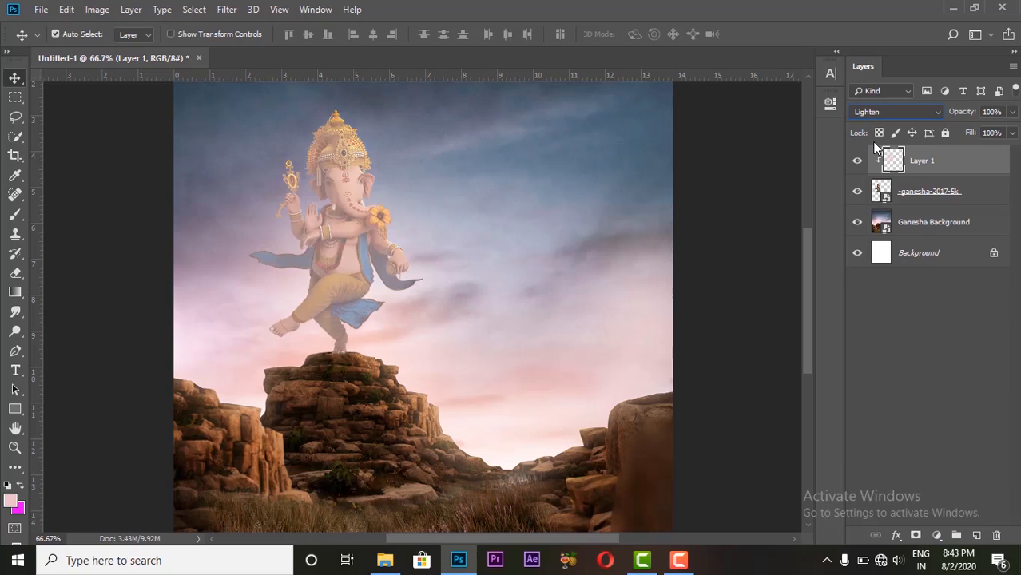
key("Down")
key("Down")
key("Down")
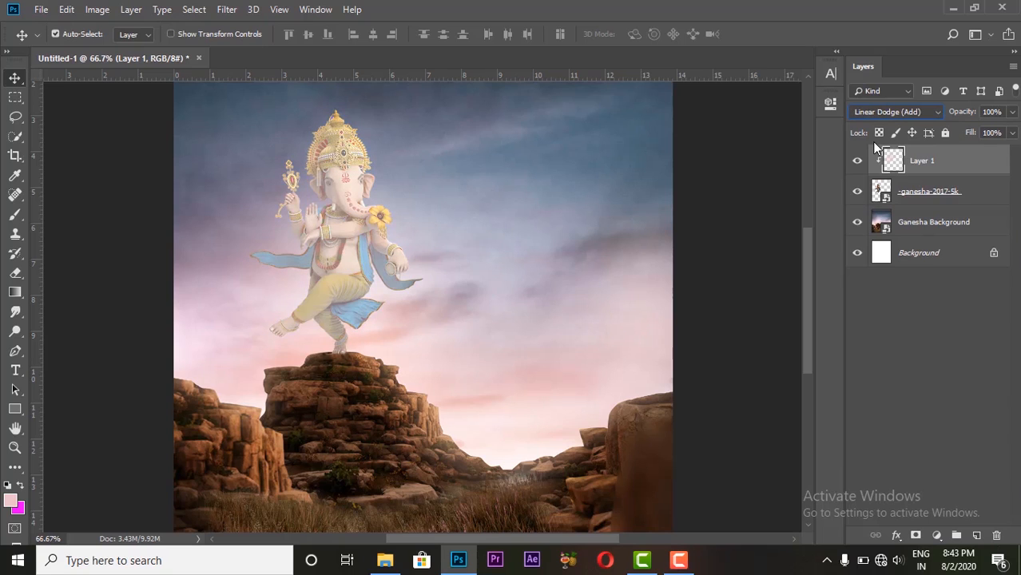
key("Down")
key("Down")
key("Down")
key("Down")
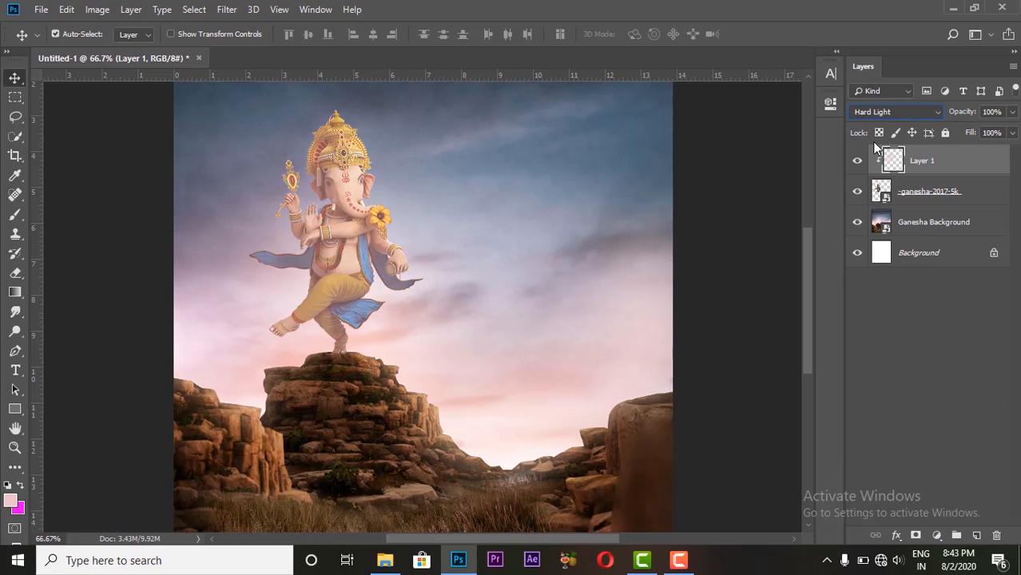
key("Down")
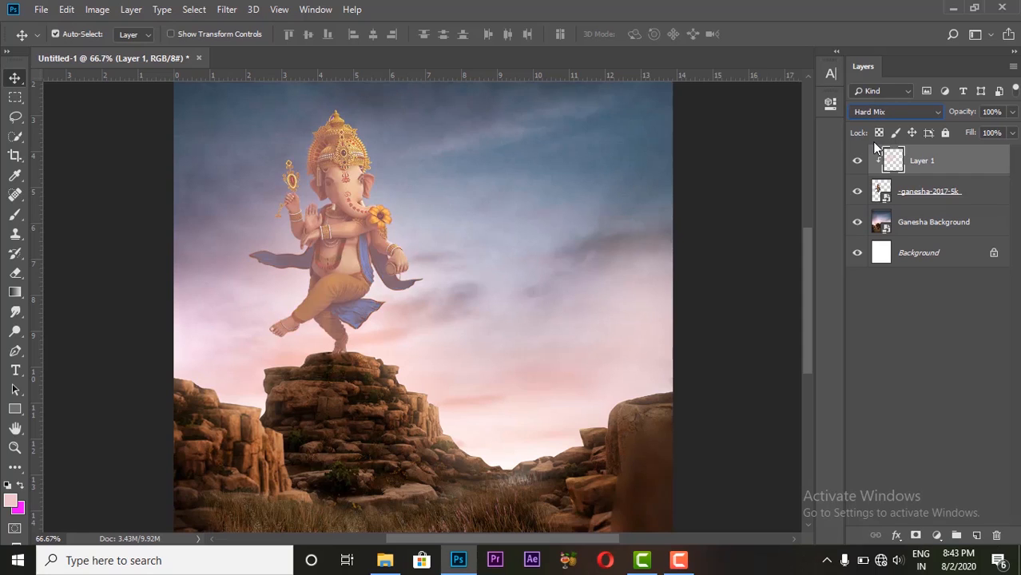
key("Down")
key("Down")
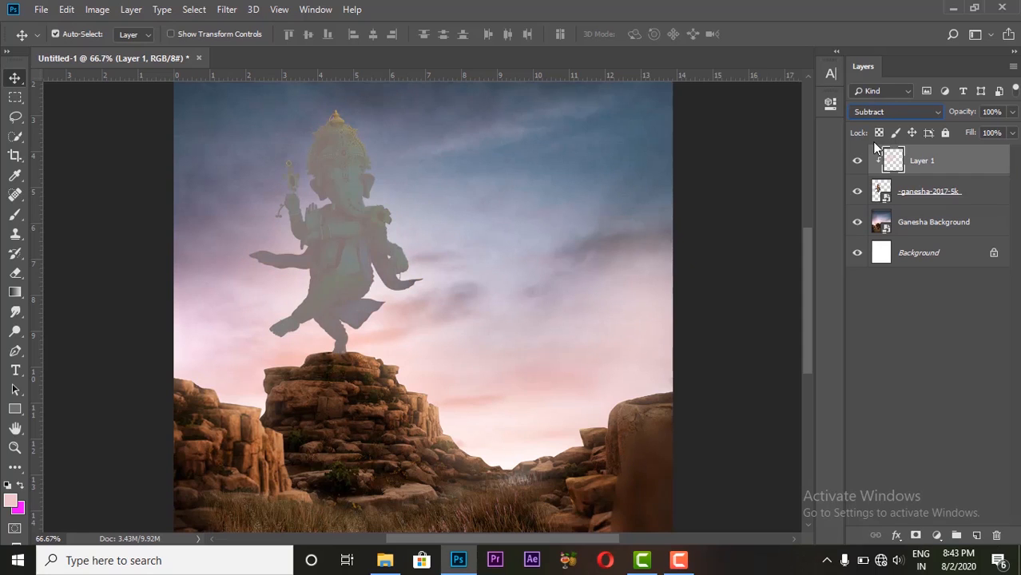
key("Down")
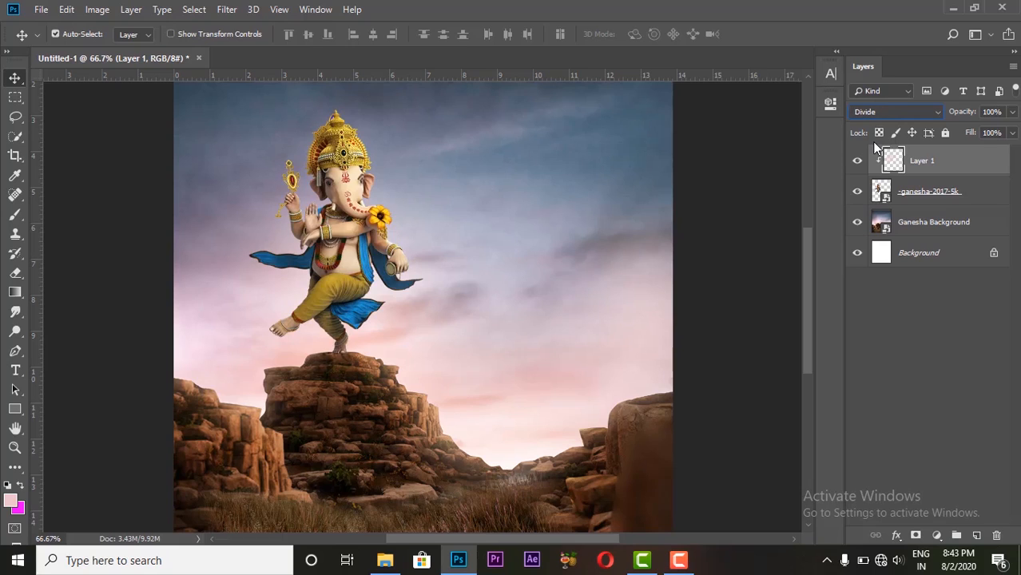
key("Down")
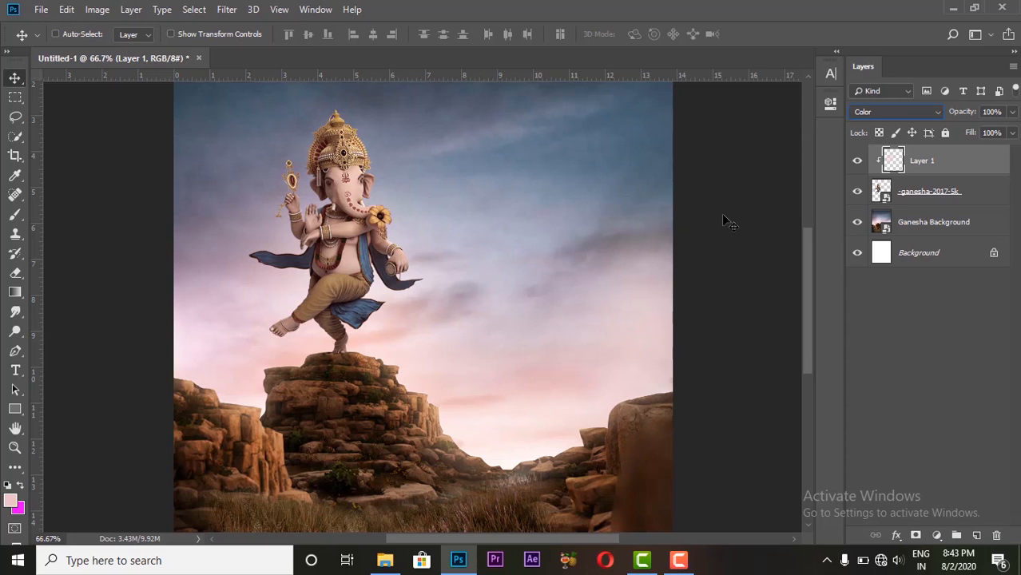
Place the model image from the Ganesha_poster folder into the poster at 100% scale, centred on the canvas.
key("ctrl+minus")
key("ctrl+minus")
key("ctrl+equal")
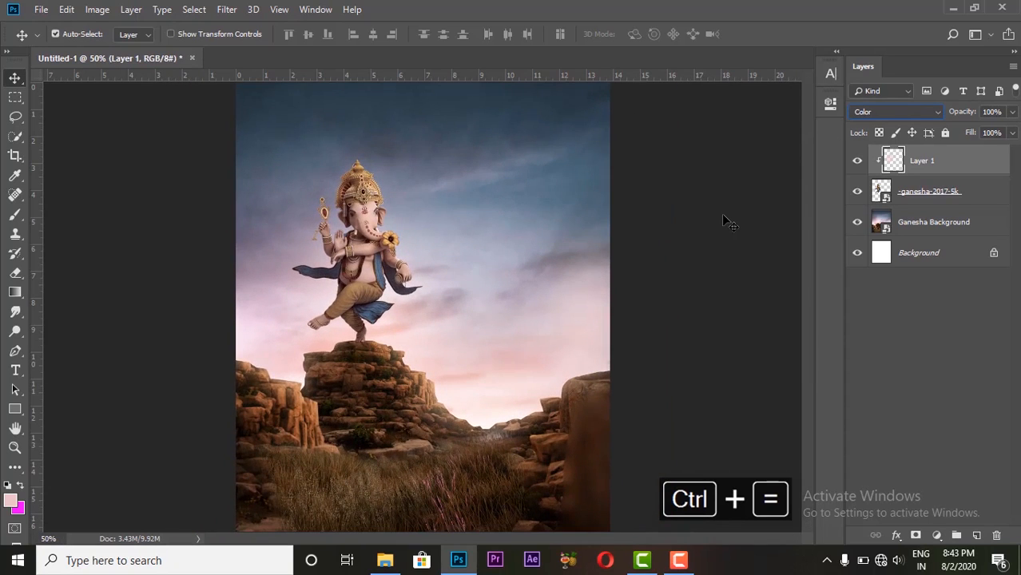
left_click(384, 560)
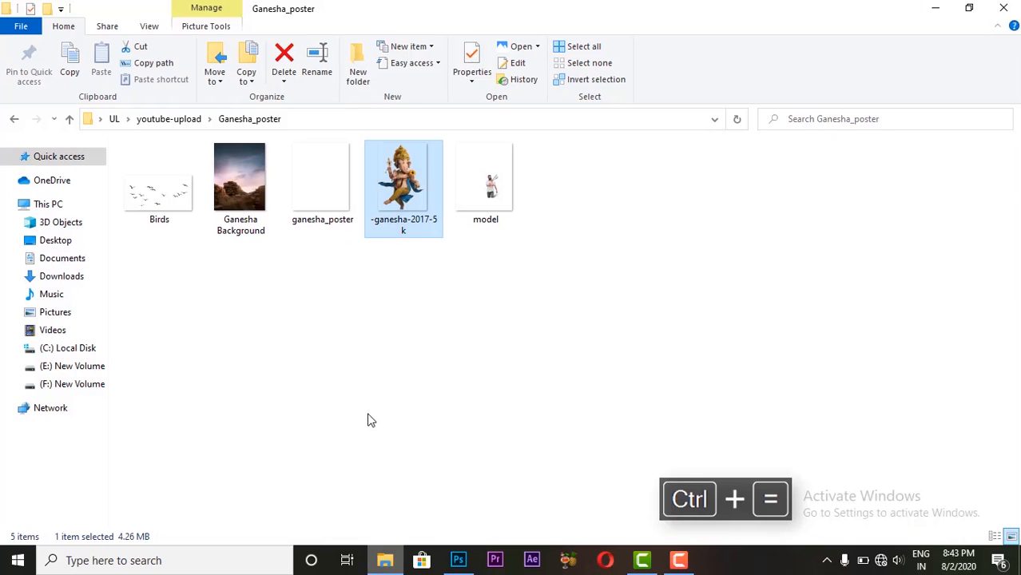
left_click(489, 206)
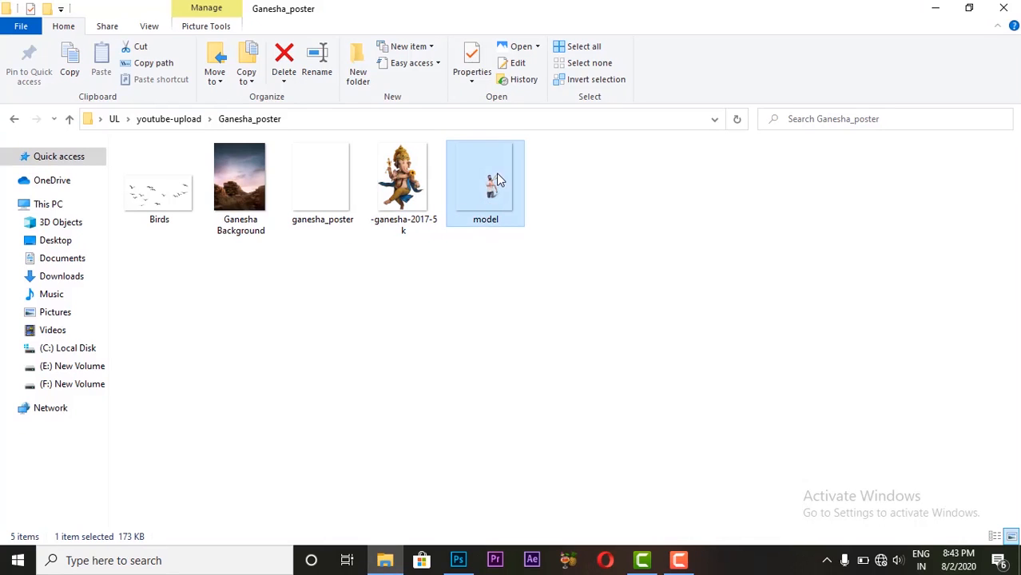
left_click_drag(489, 202, 442, 416)
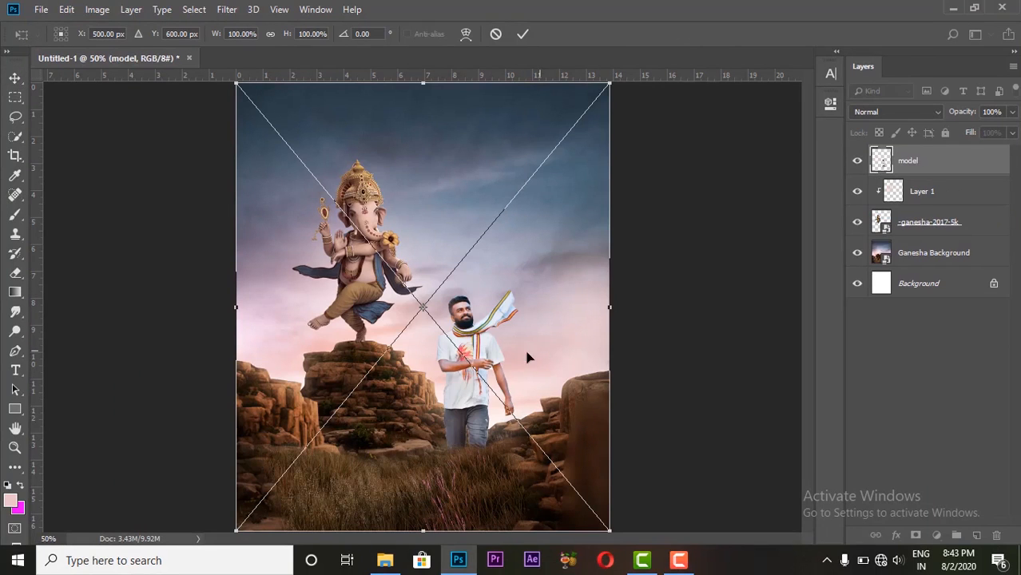
key("Return")
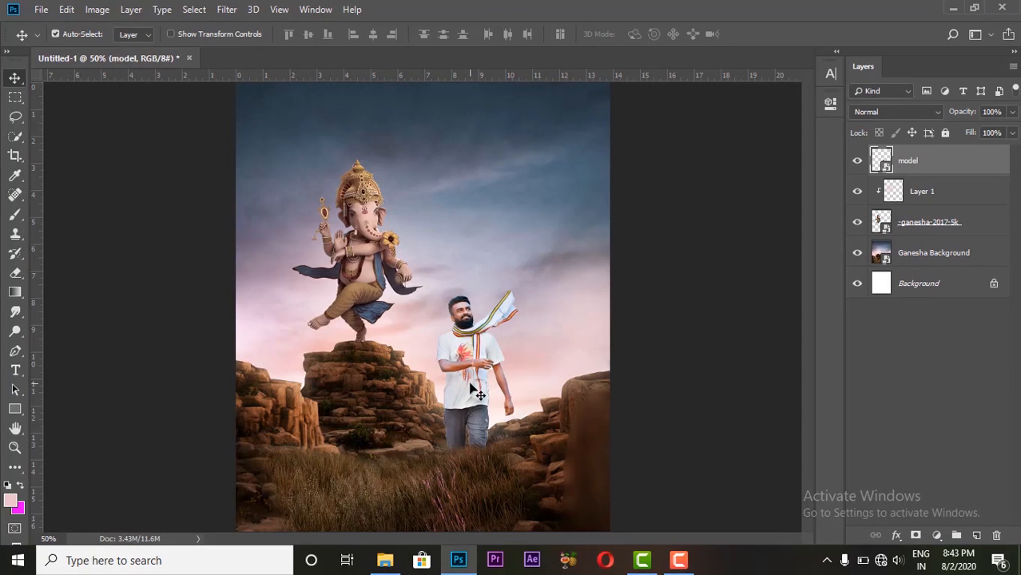
Add a new layer above the model layer and paint pink over the whole model with the 56% opacity Brush.
left_click(976, 536)
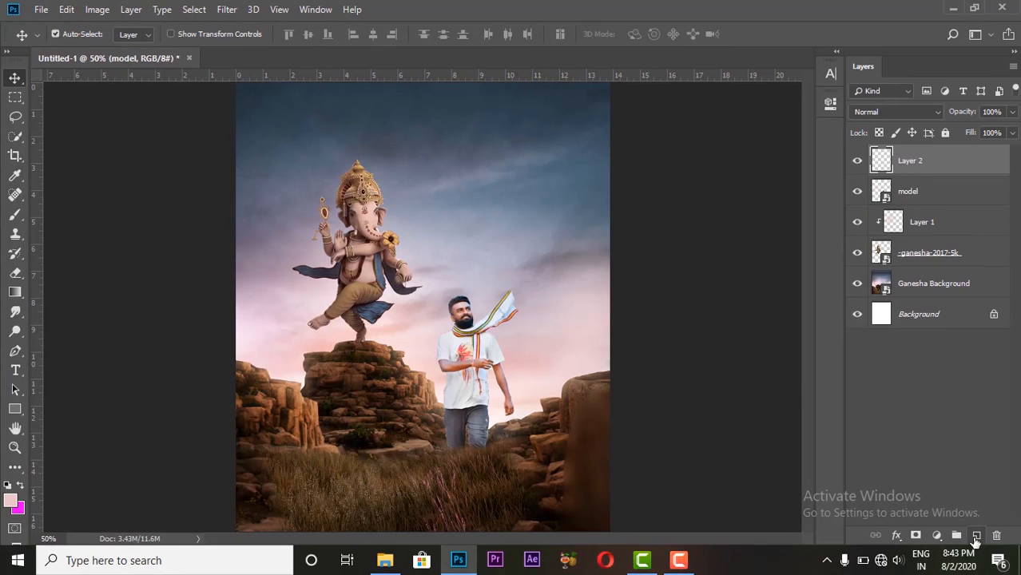
left_click(18, 215)
mouse_move(459, 345)
left_mouse_down()
mouse_move(488, 412)
mouse_move(496, 395)
mouse_move(446, 298)
mouse_move(456, 423)
mouse_move(445, 447)
mouse_move(475, 453)
mouse_move(492, 427)
mouse_move(492, 381)
mouse_move(463, 306)
mouse_move(489, 317)
mouse_move(502, 309)
mouse_move(469, 342)
left_mouse_up()
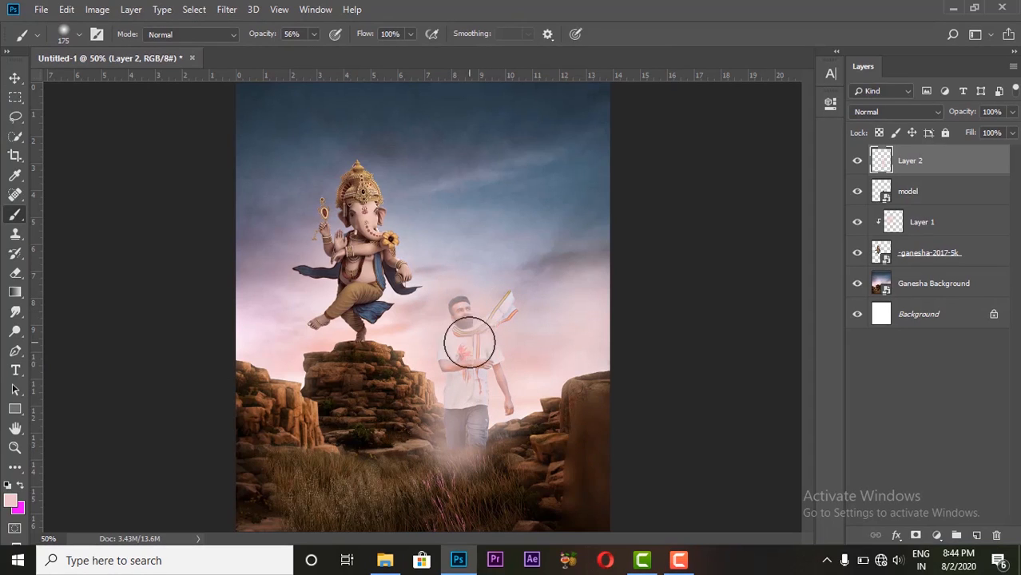
Clip Layer 2 to the model layer and set its blend mode to Color.
left_click(16, 77)
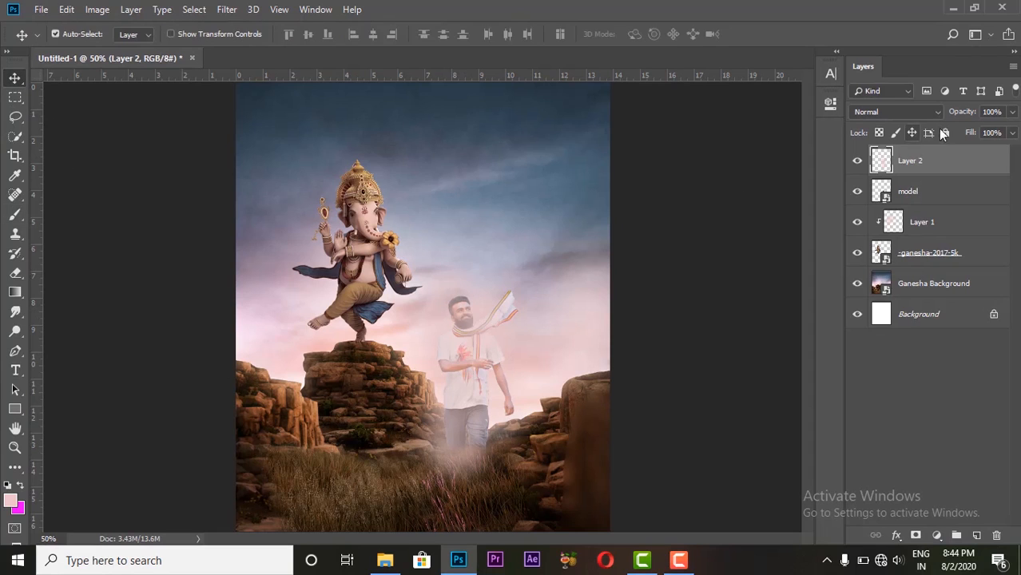
right_click(927, 158)
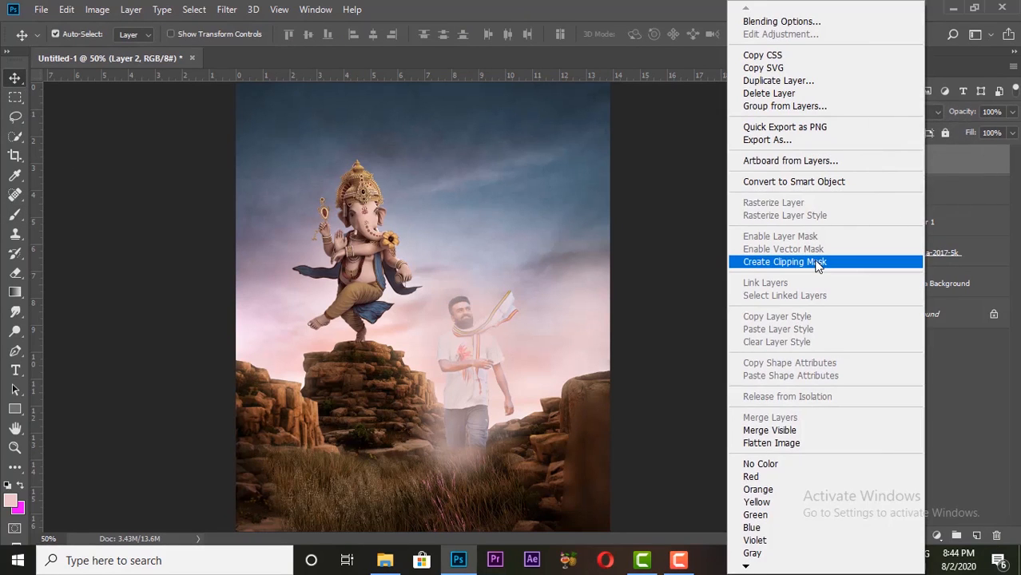
left_click(815, 262)
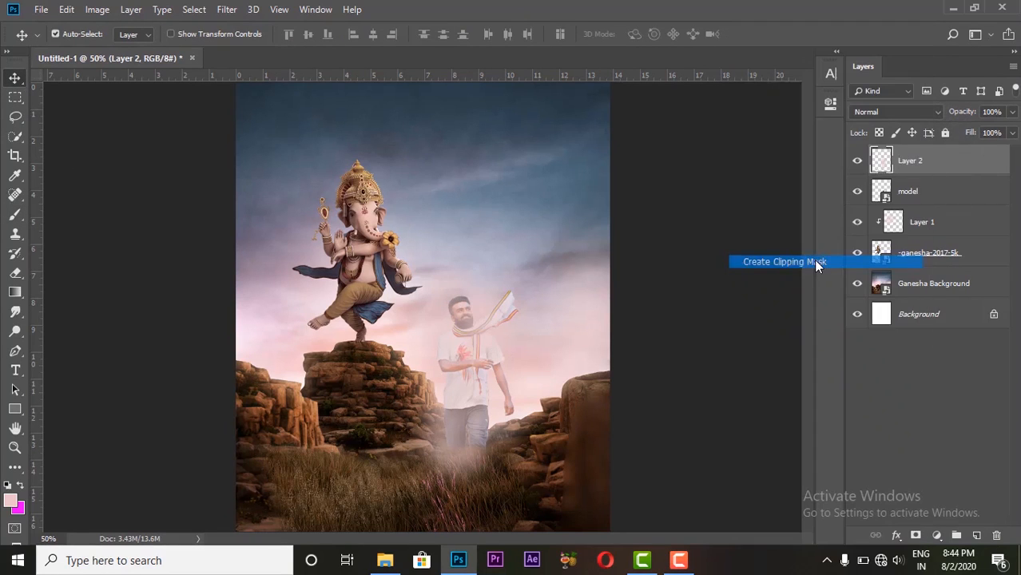
left_click(907, 114)
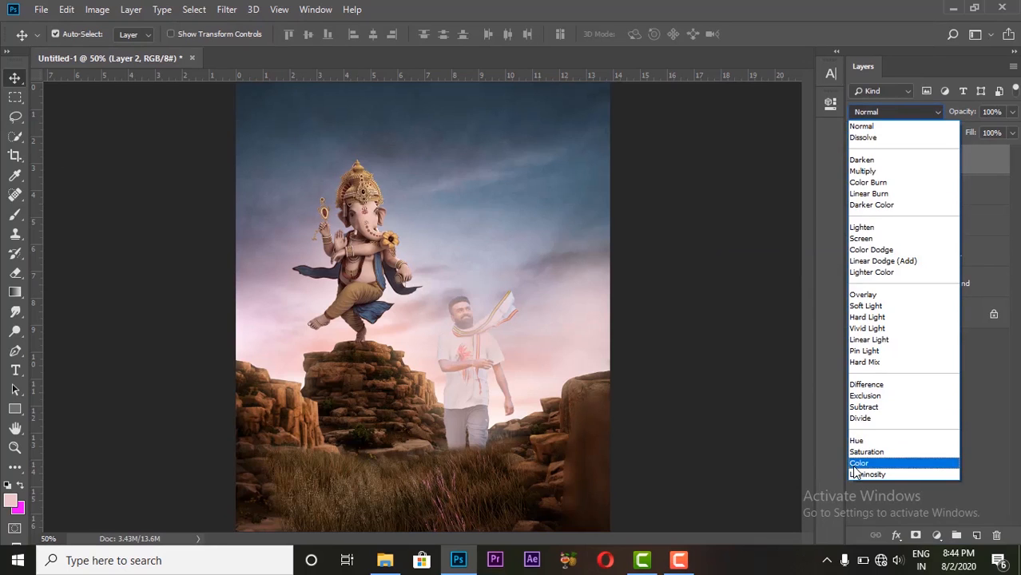
left_click(856, 463)
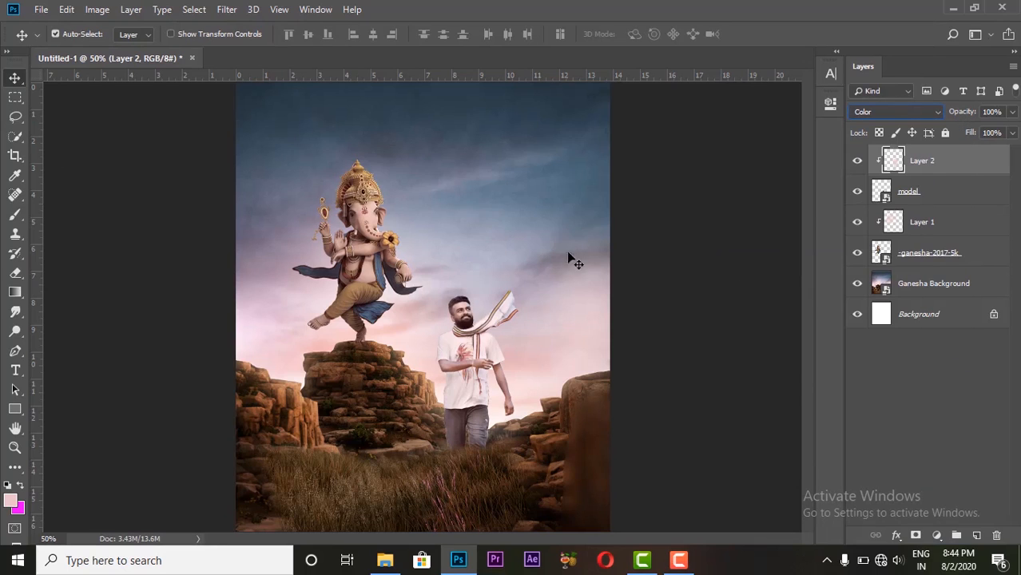
Add another new layer directly above the model layer.
left_click(921, 198)
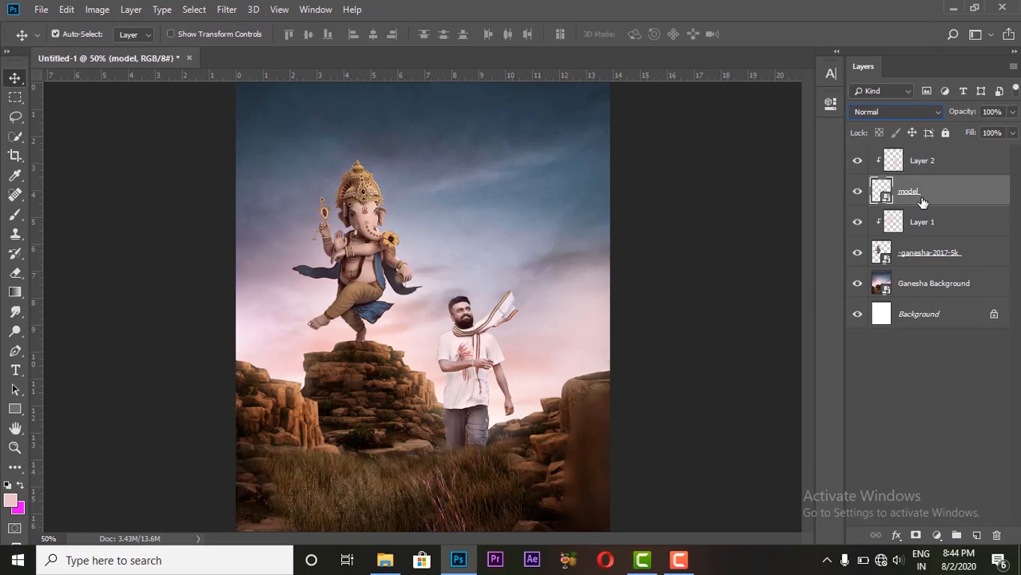
left_click(977, 536)
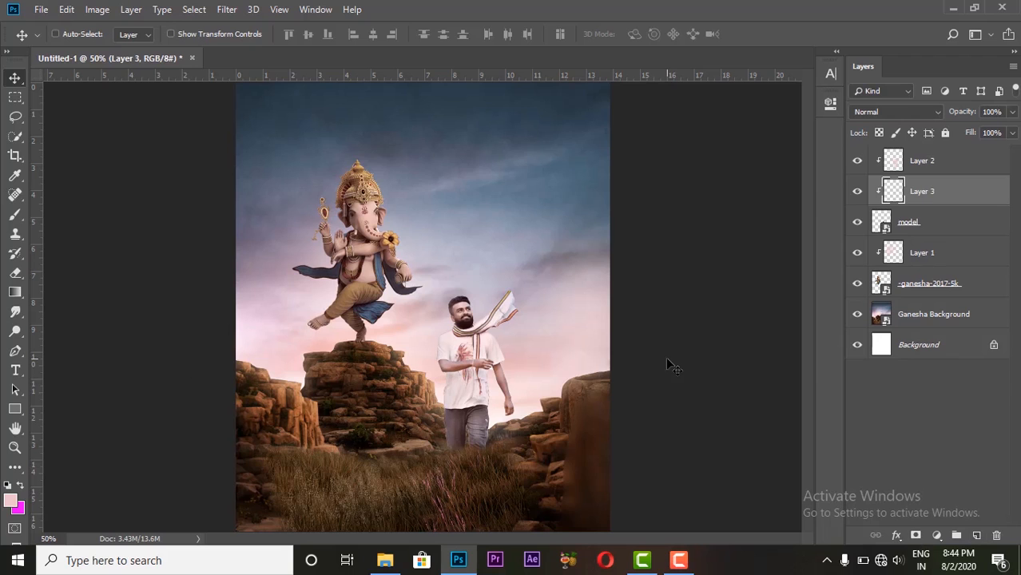
right_click(949, 197)
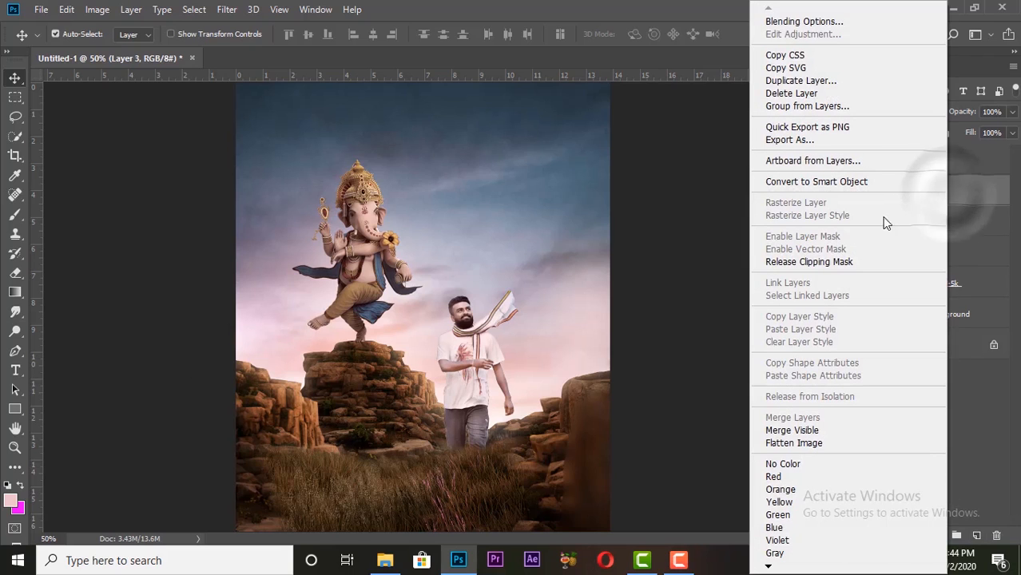
left_click(826, 262)
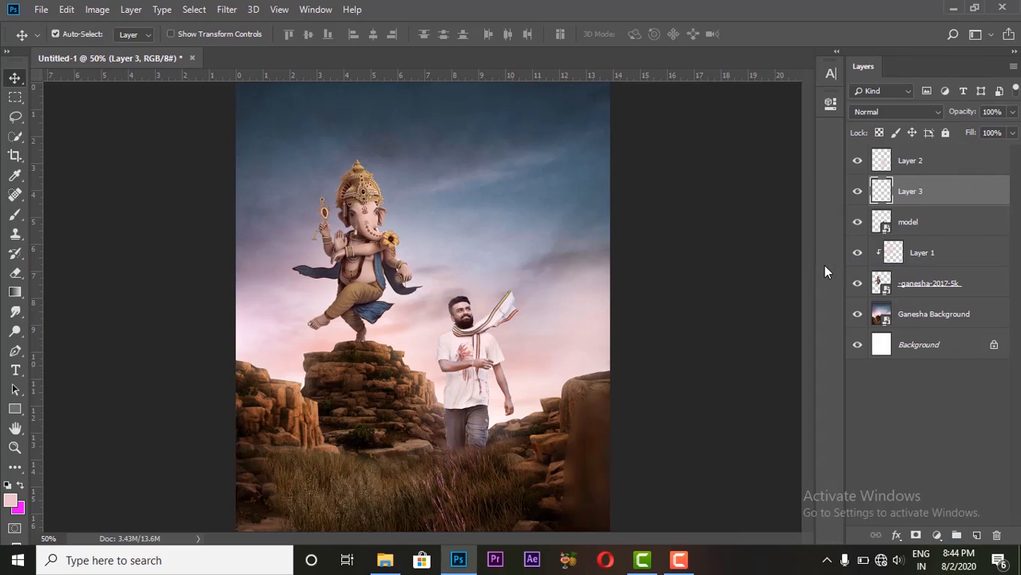
key("ctrl+z")
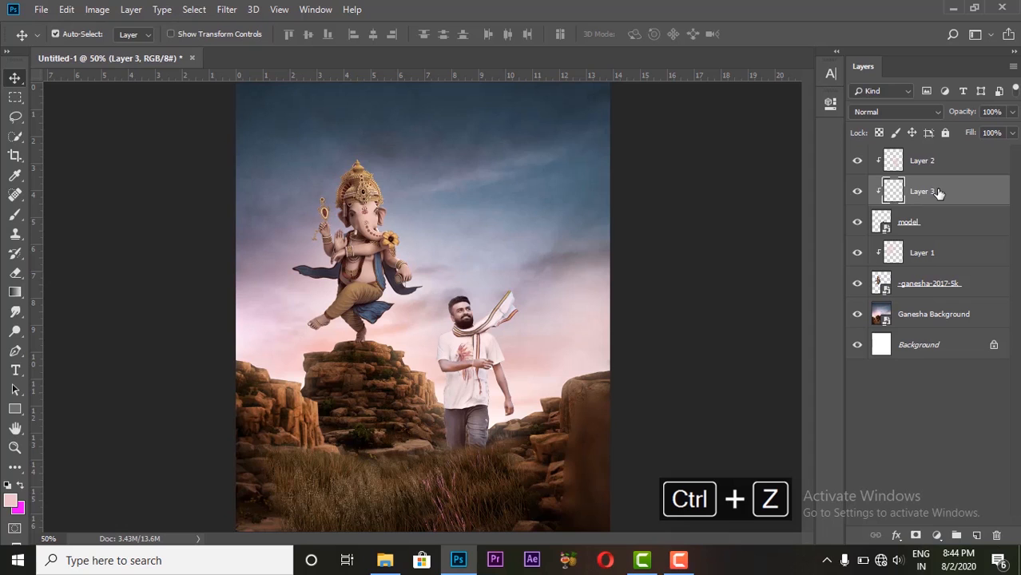
Move Layer 3 above Layer 2 and release it from the clipping mask.
left_click_drag(939, 193, 924, 155)
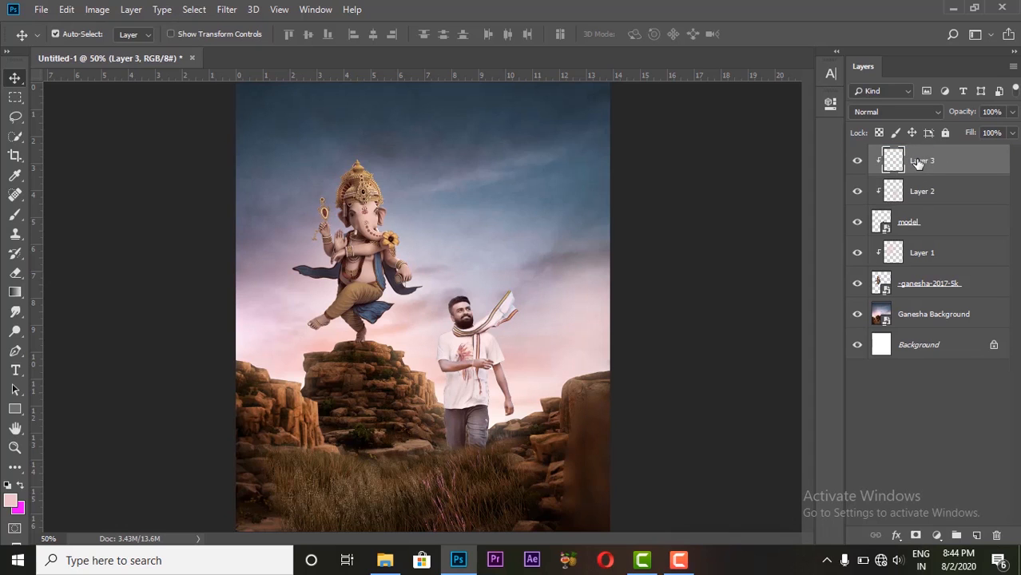
right_click(918, 162)
left_click(796, 260)
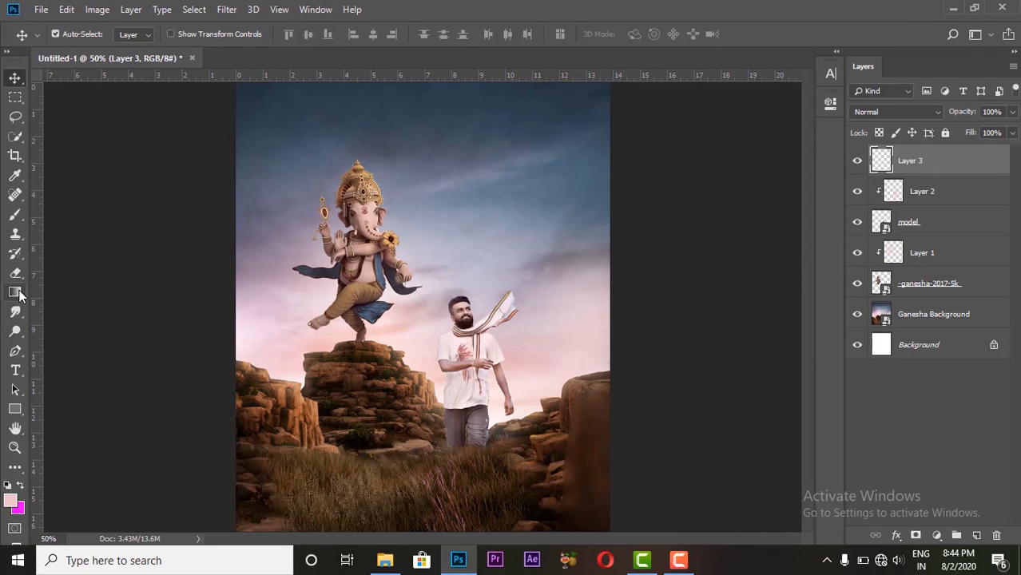
Prepare the Brush with near-black 060606 as foreground colour and 38% opacity.
left_click(15, 214)
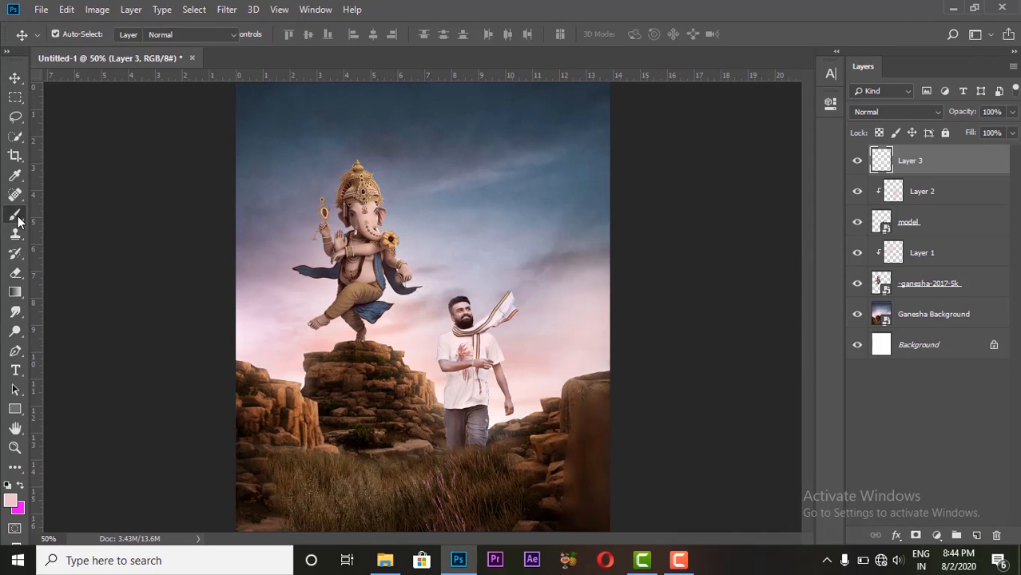
left_click(12, 501)
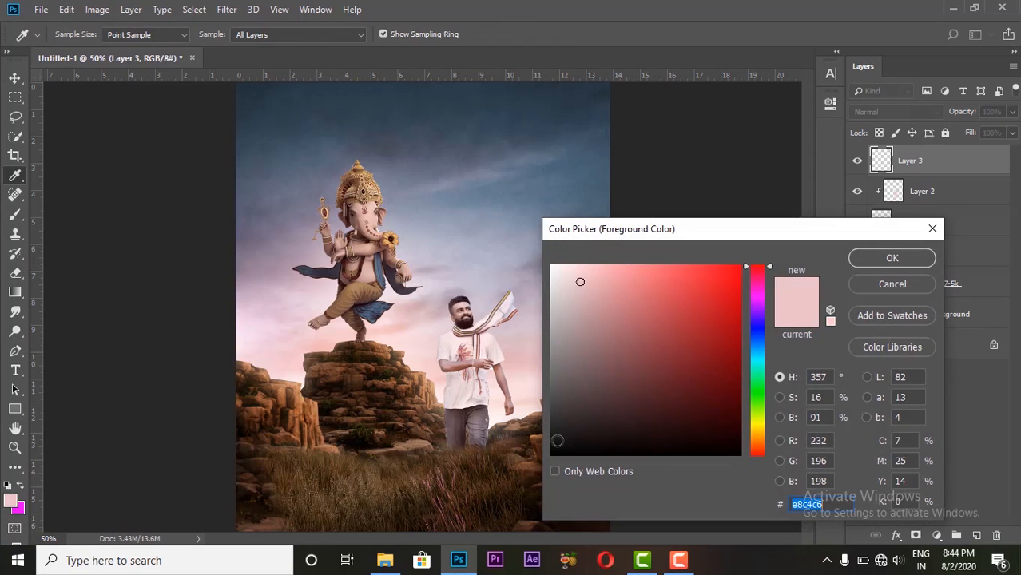
type("060606")
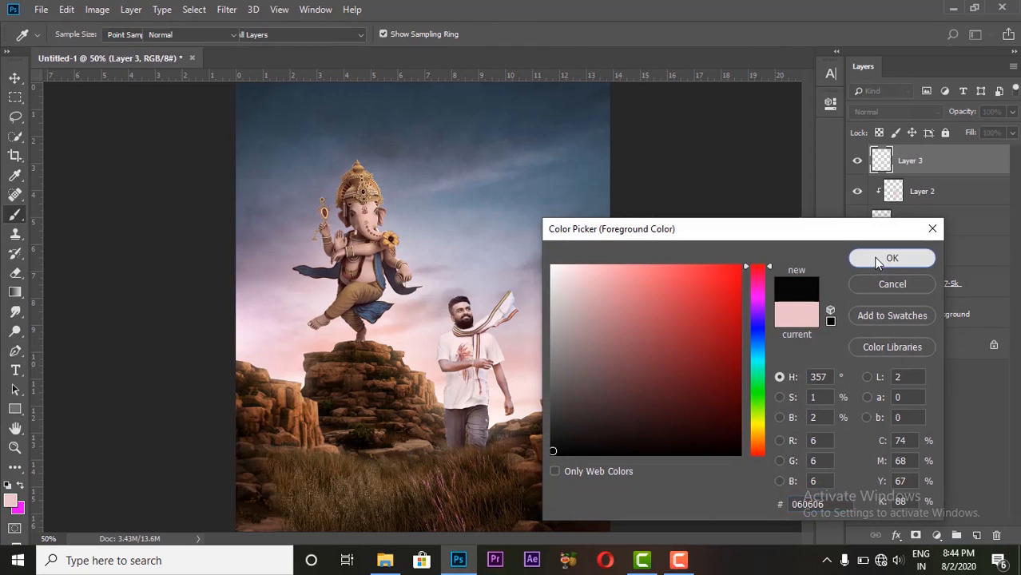
left_click(873, 256)
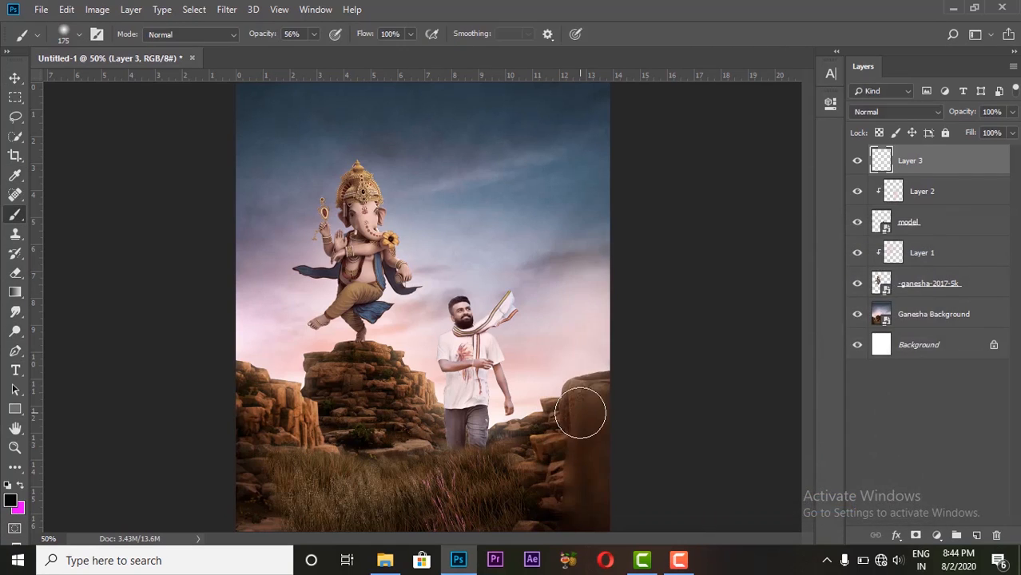
left_click(314, 34)
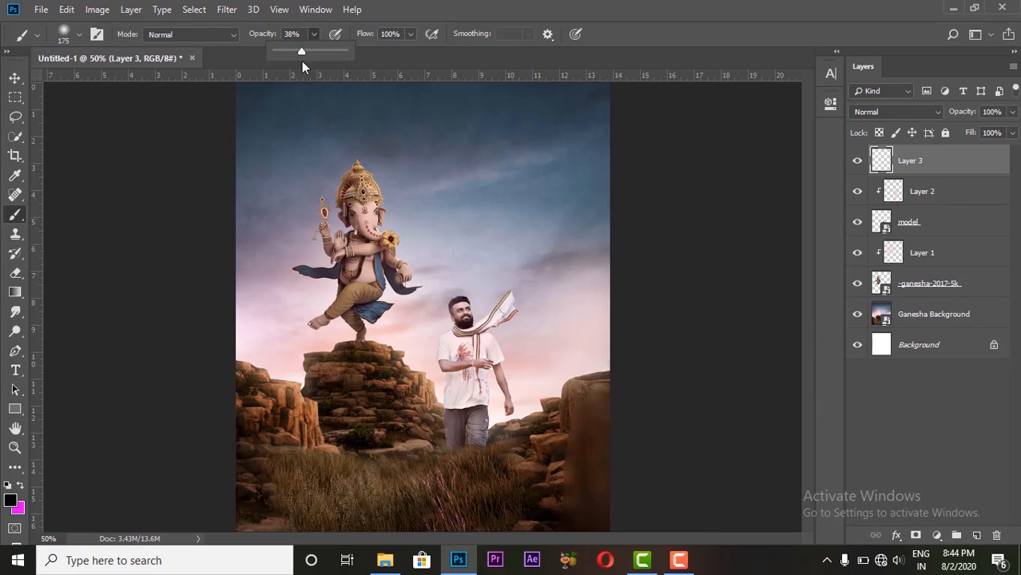
Reduce the brush to size 90 and paint dark shading on Layer 3 where the model's trouser legs meet the grass.
key("ctrl+equal")
key("ctrl+equal")
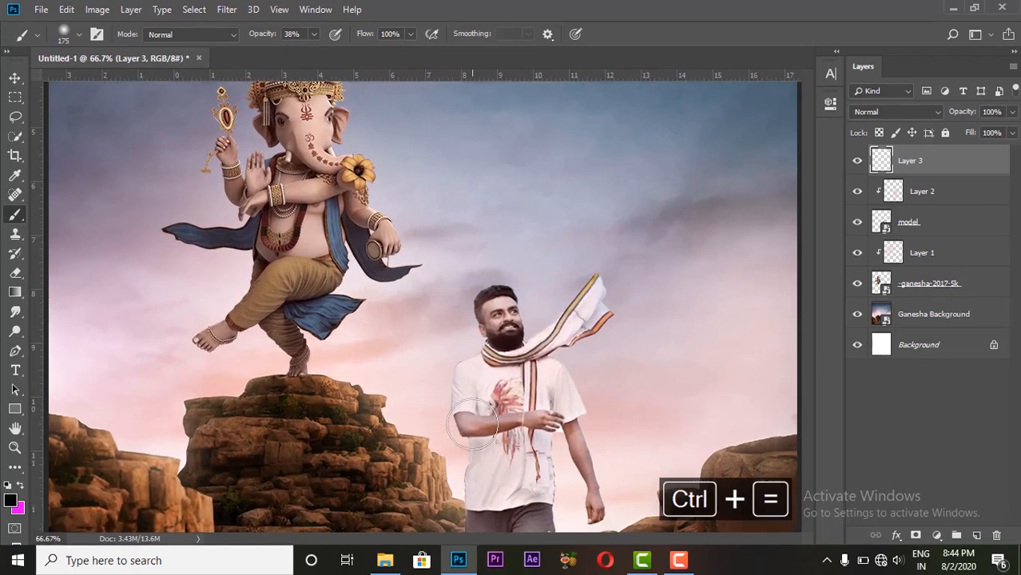
left_click_drag(802, 283, 803, 335)
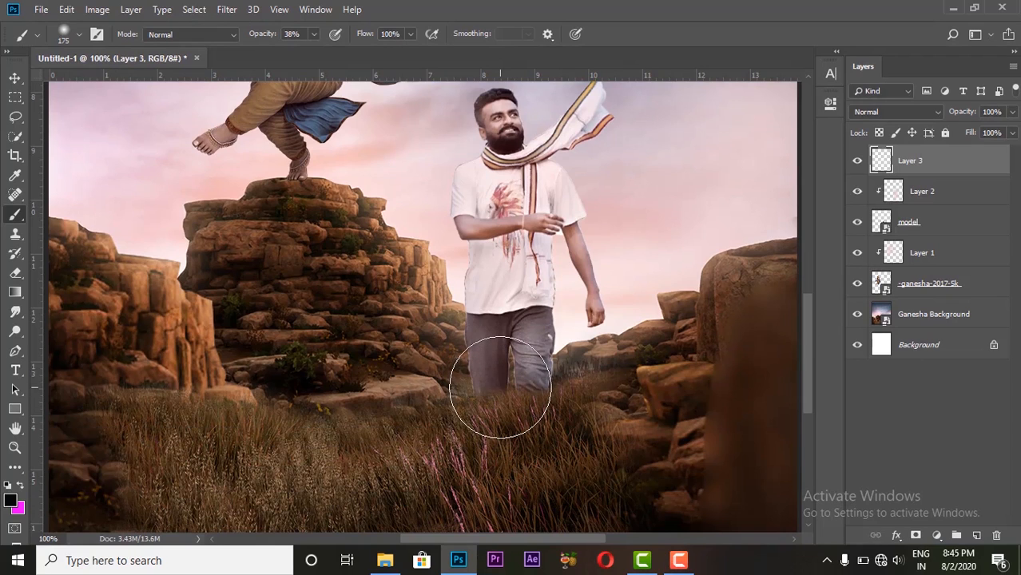
key("bracketleft")
key("bracketleft")
key("bracketleft")
key("bracketleft")
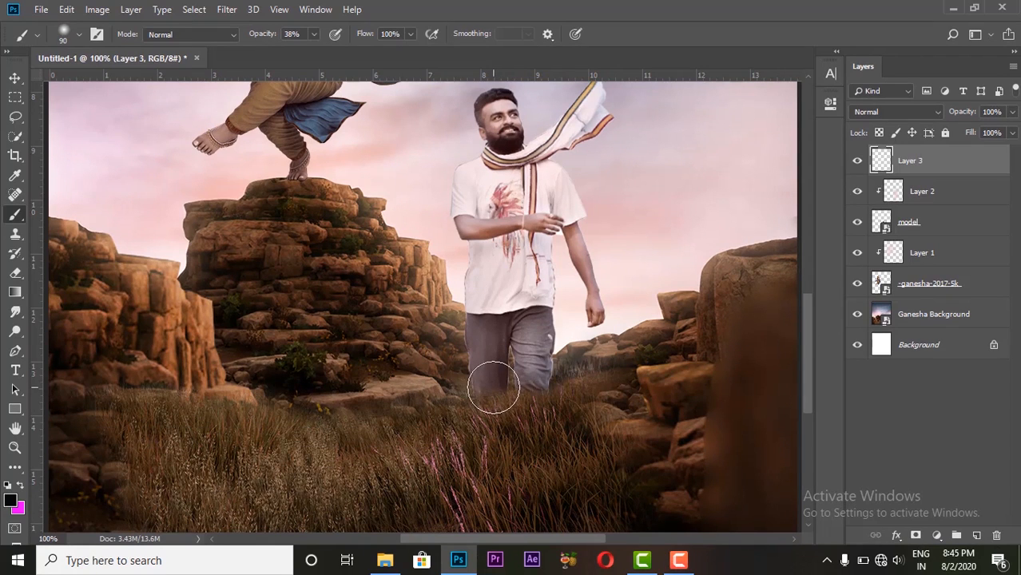
mouse_move(483, 391)
left_mouse_down()
mouse_move(505, 372)
mouse_move(504, 391)
mouse_move(540, 387)
mouse_move(542, 367)
mouse_move(501, 345)
left_mouse_up()
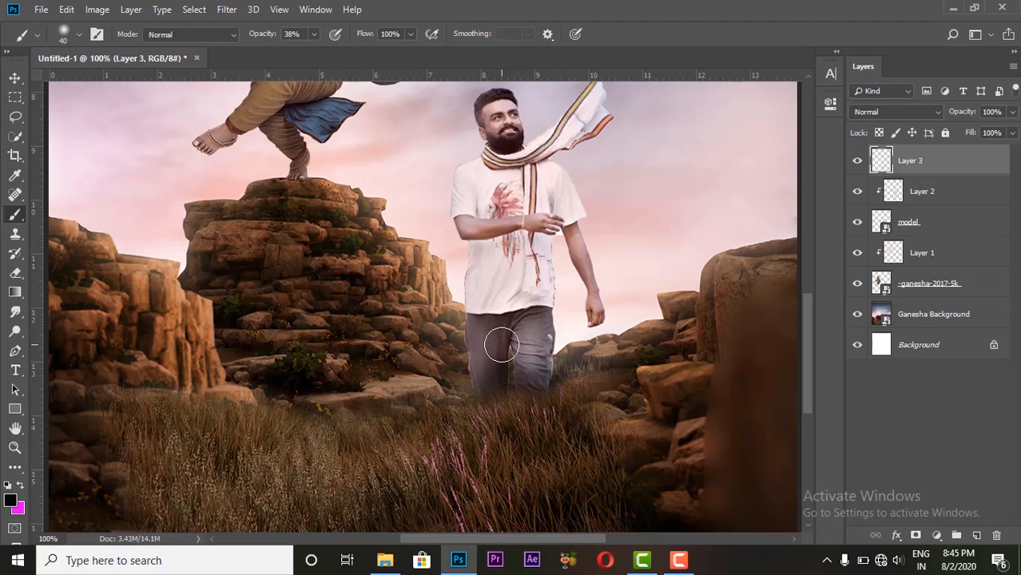
Shade between the model's trouser legs and along their outer edge with a size 30 brush, leaving the shirt unpainted.
mouse_move(501, 345)
left_mouse_down()
mouse_move(505, 338)
mouse_move(488, 395)
mouse_move(480, 391)
mouse_move(538, 383)
mouse_move(551, 354)
mouse_move(517, 360)
left_mouse_up()
left_click_drag(514, 349, 539, 396)
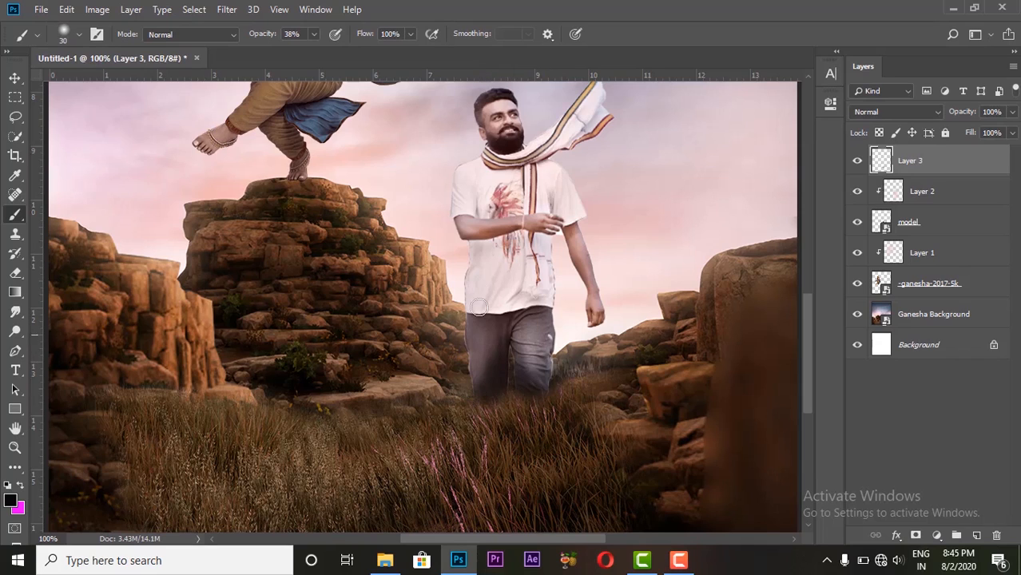
left_click_drag(468, 266, 471, 321)
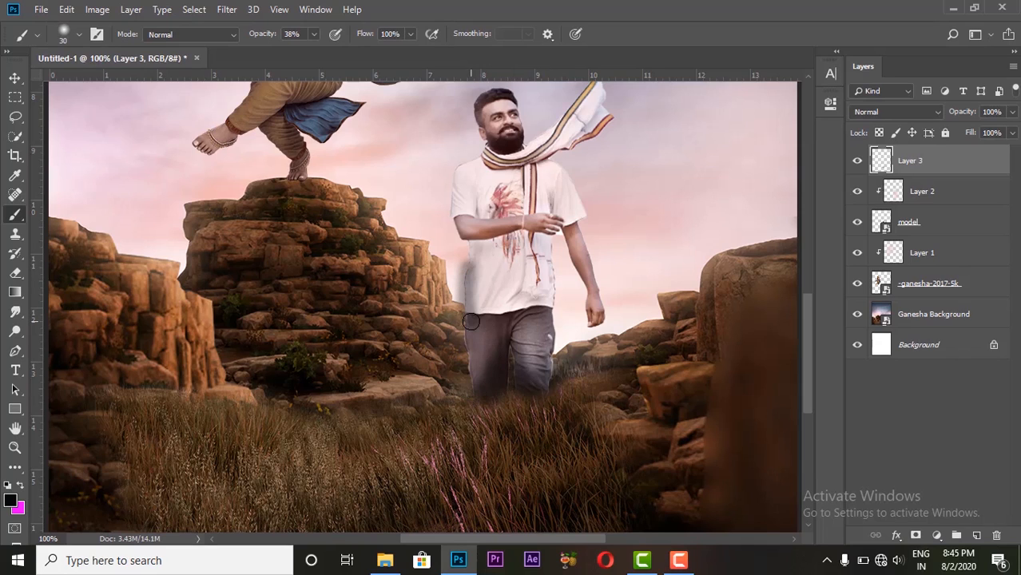
key("ctrl+z")
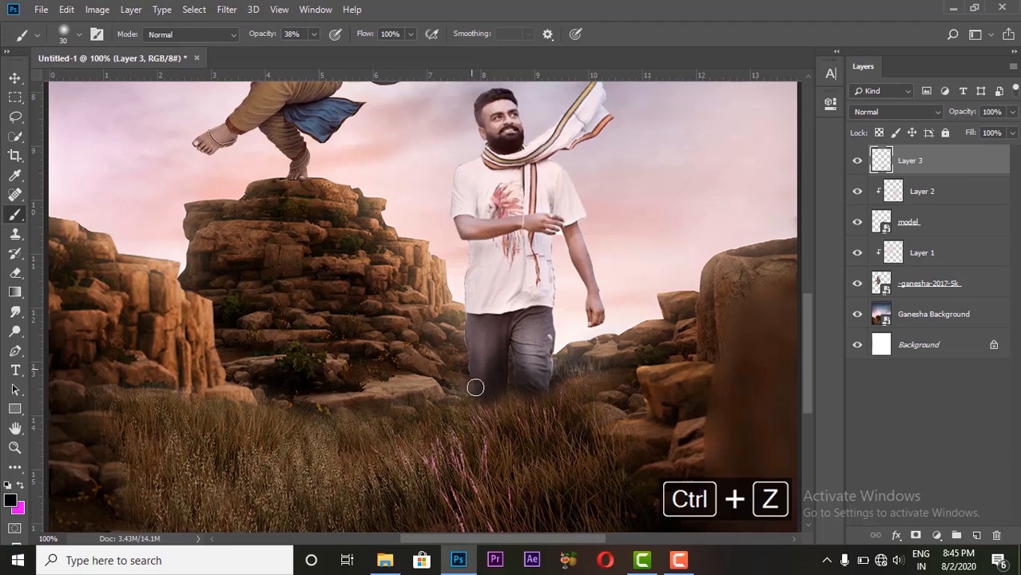
left_click_drag(550, 335, 546, 387)
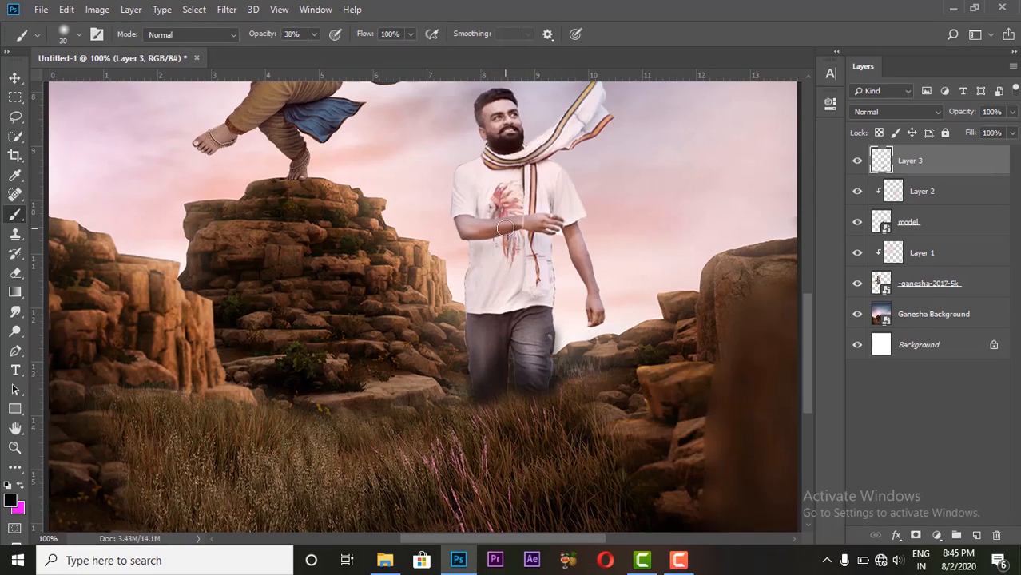
Lower the opacity of the shading on Layer 3 to 76% and deselect the layer.
left_click(14, 78)
key("ctrl+minus")
key("ctrl+minus")
key("ctrl+minus")
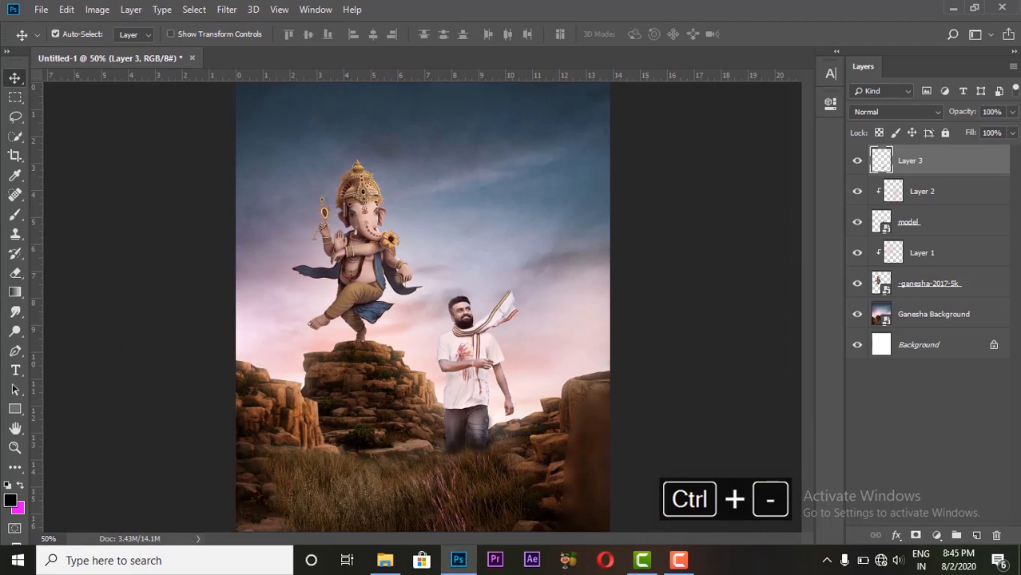
left_click(1014, 113)
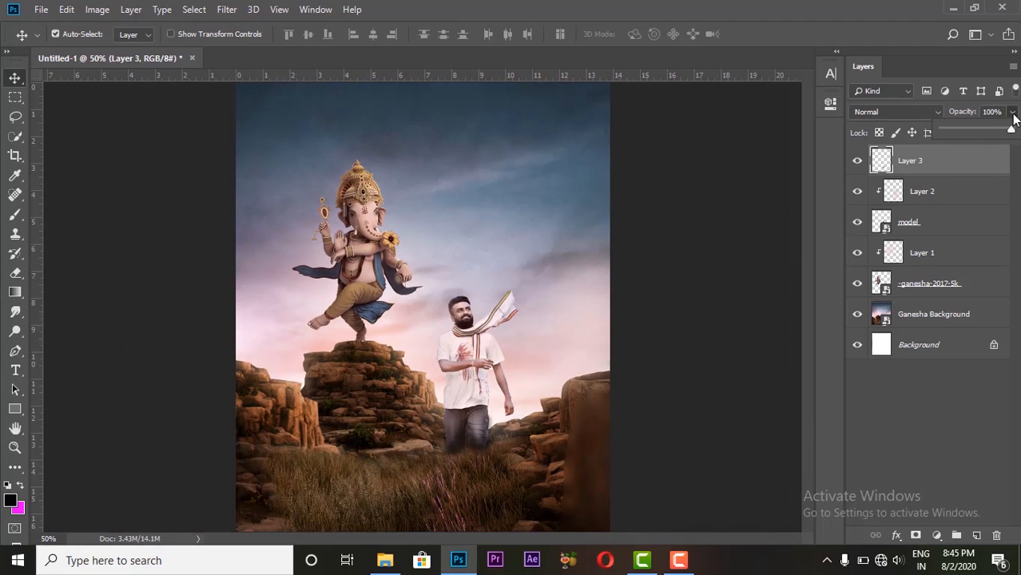
left_click_drag(1011, 133, 995, 132)
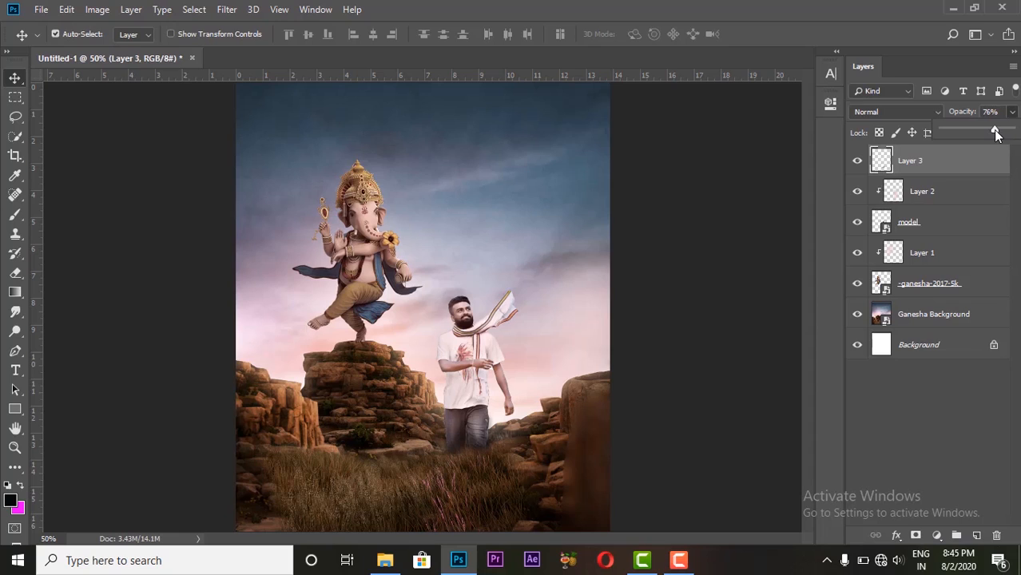
left_click(769, 238)
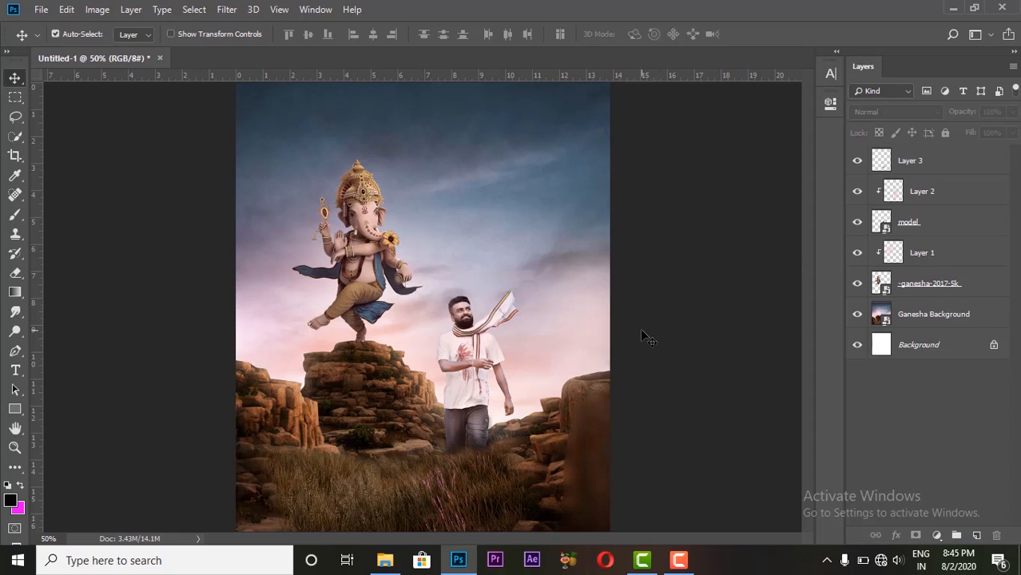
Place the Birds image from the Ganesha_poster folder at its original size and move its layer directly below the Ganesha layer.
key("ctrl+minus")
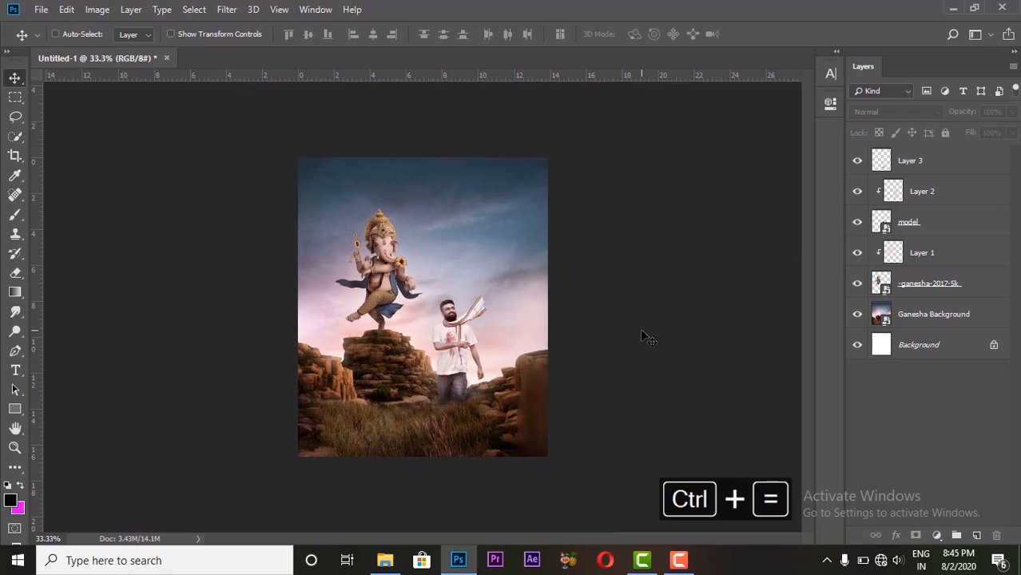
key("ctrl+equal")
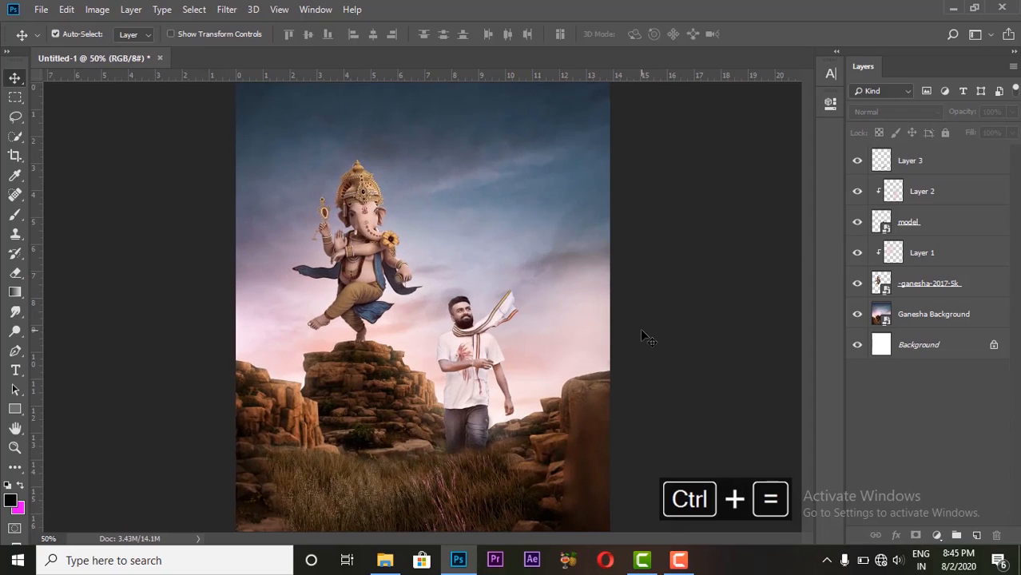
left_click(387, 560)
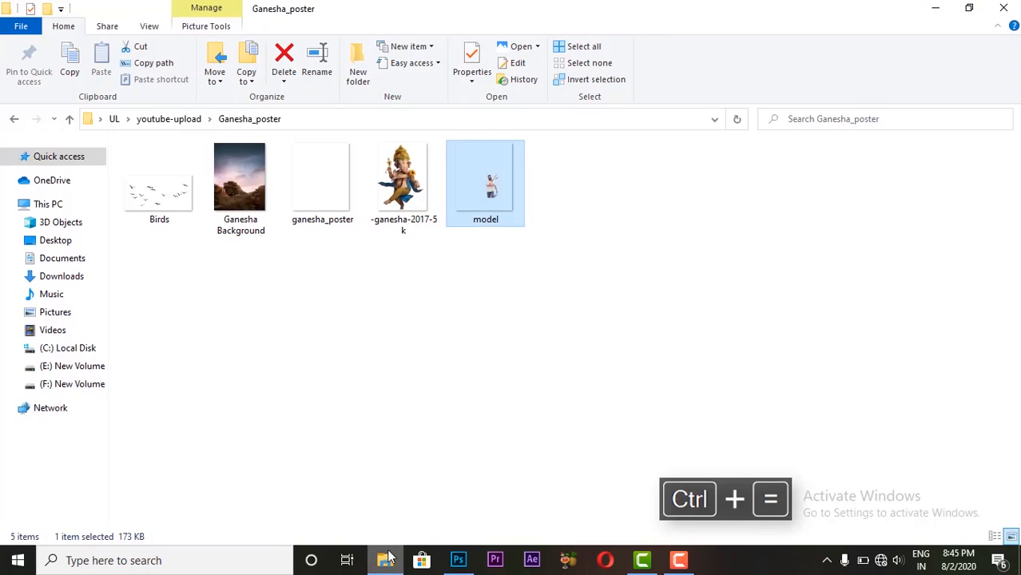
left_click(394, 322)
left_click(178, 200)
left_click_drag(178, 201, 415, 304)
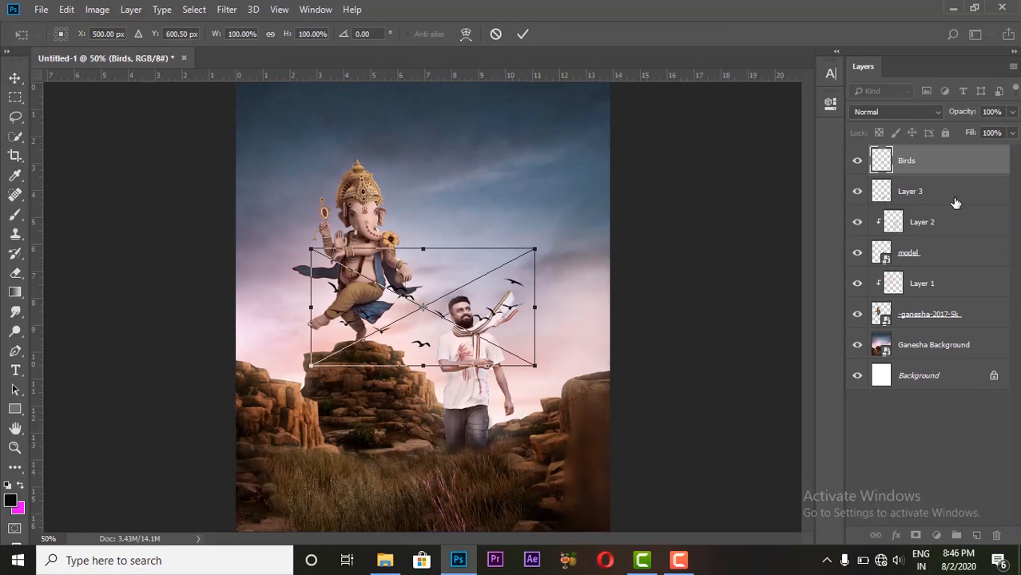
key("Return")
left_click_drag(938, 160, 927, 328)
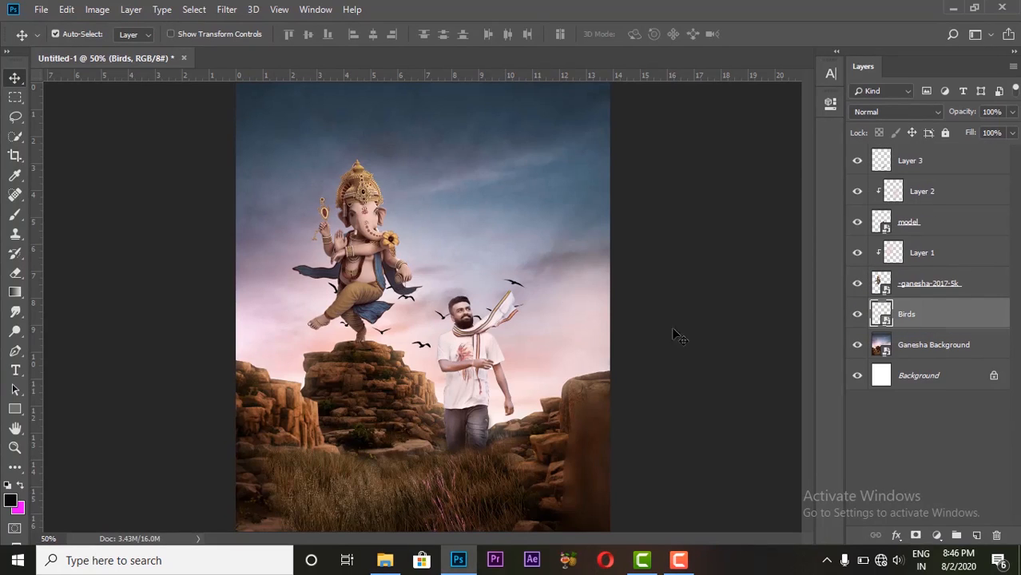
Move the flock of birds into the upper-left sky of the poster, above Ganesha's crown.
left_click_drag(431, 350, 345, 165)
key("ctrl+z")
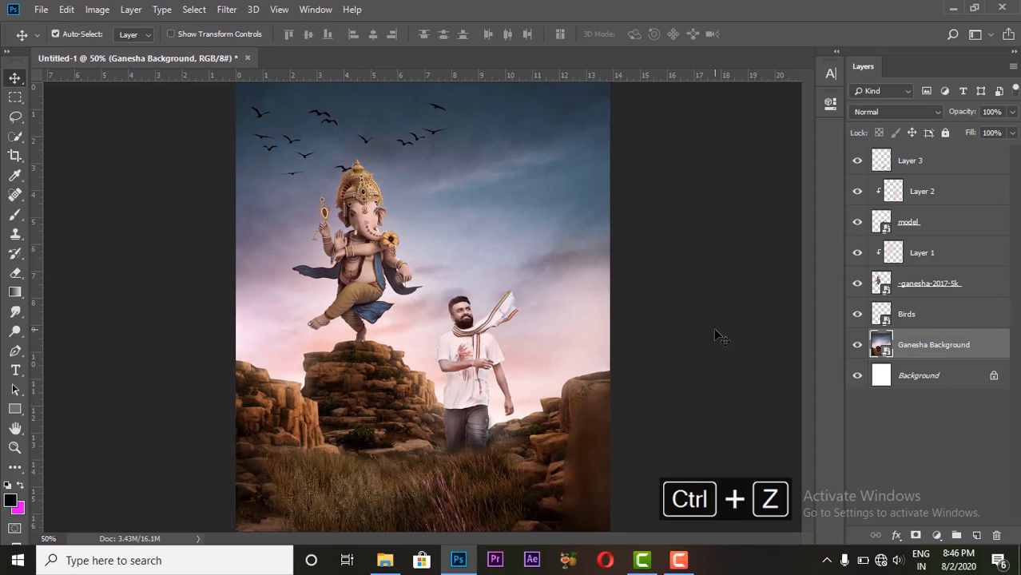
key("ctrl+minus")
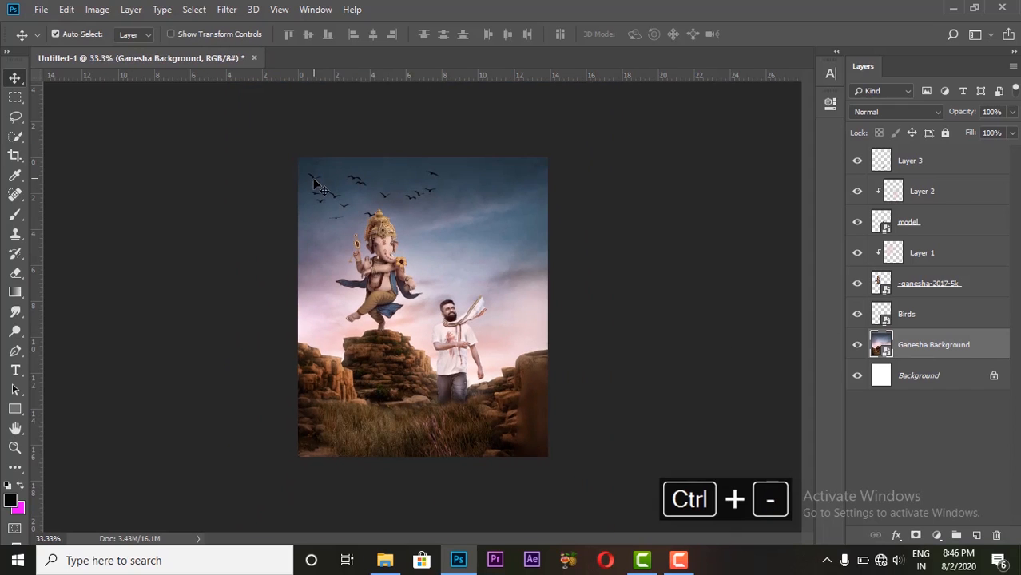
left_click_drag(313, 181, 292, 173)
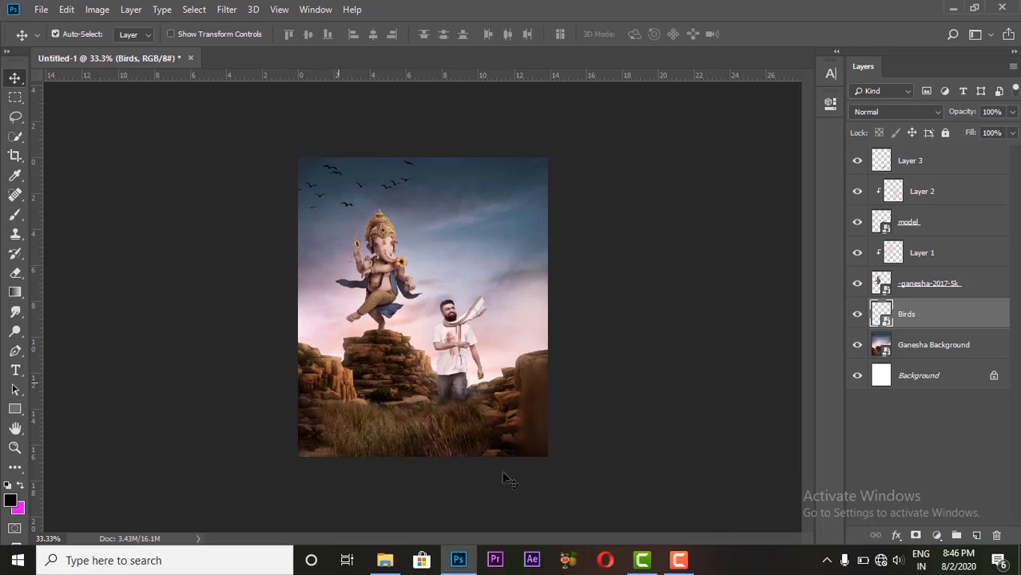
key("ctrl+equal")
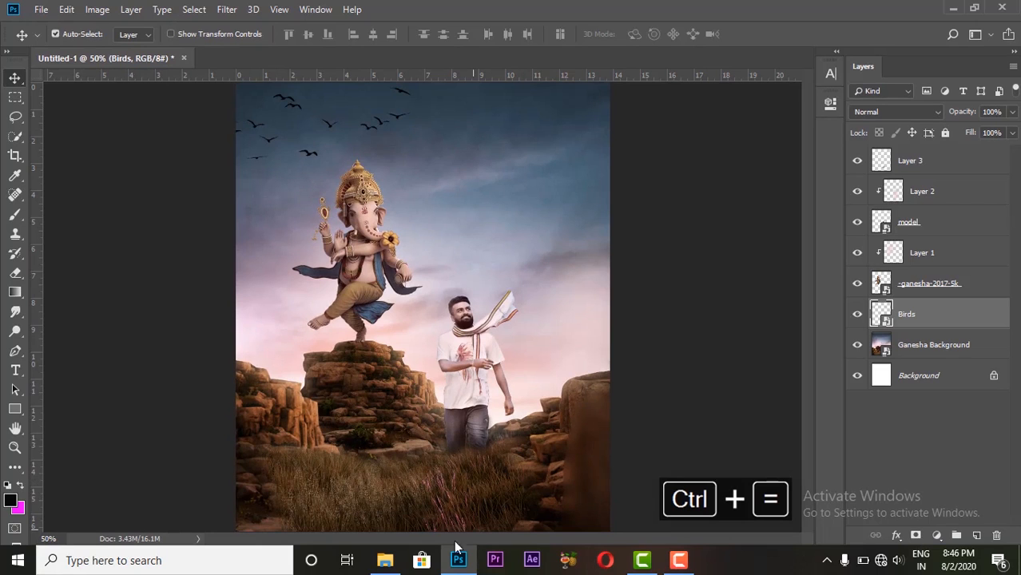
Place the ganesha_poster title image above the Birds layer and shift the title slightly right and down in the sky.
left_click(387, 564)
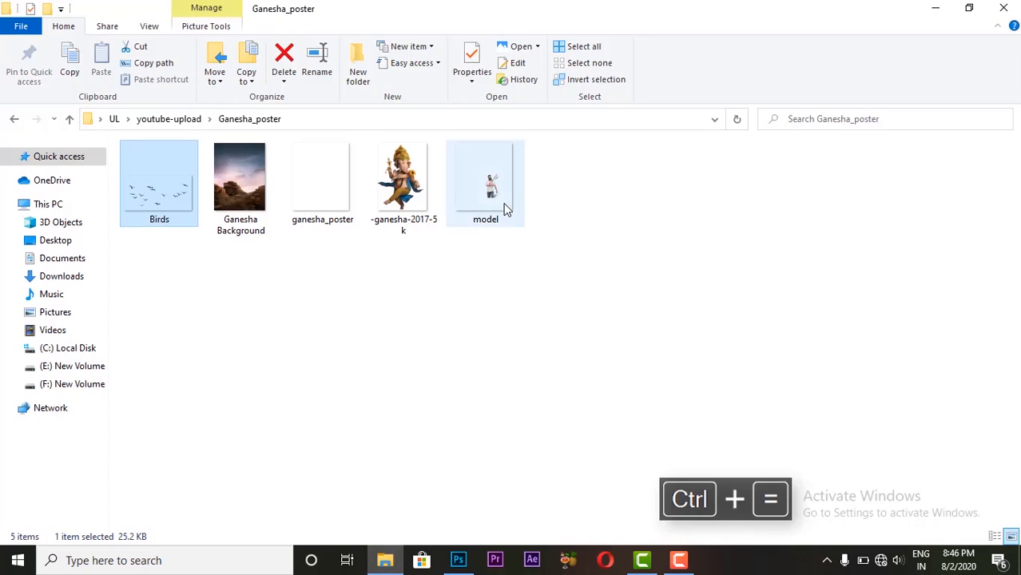
left_click(319, 228)
left_click(318, 196)
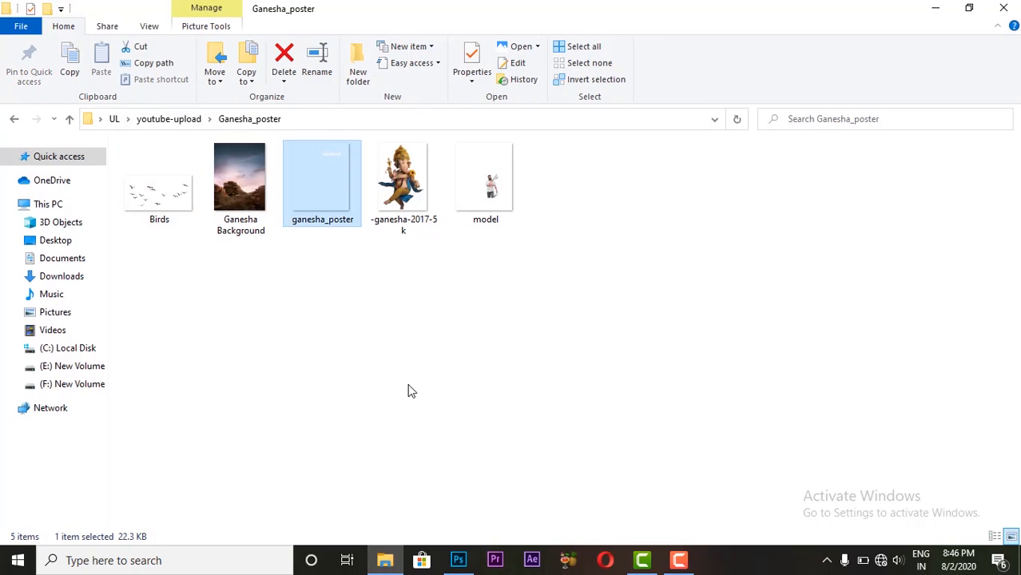
left_click_drag(333, 156, 435, 272)
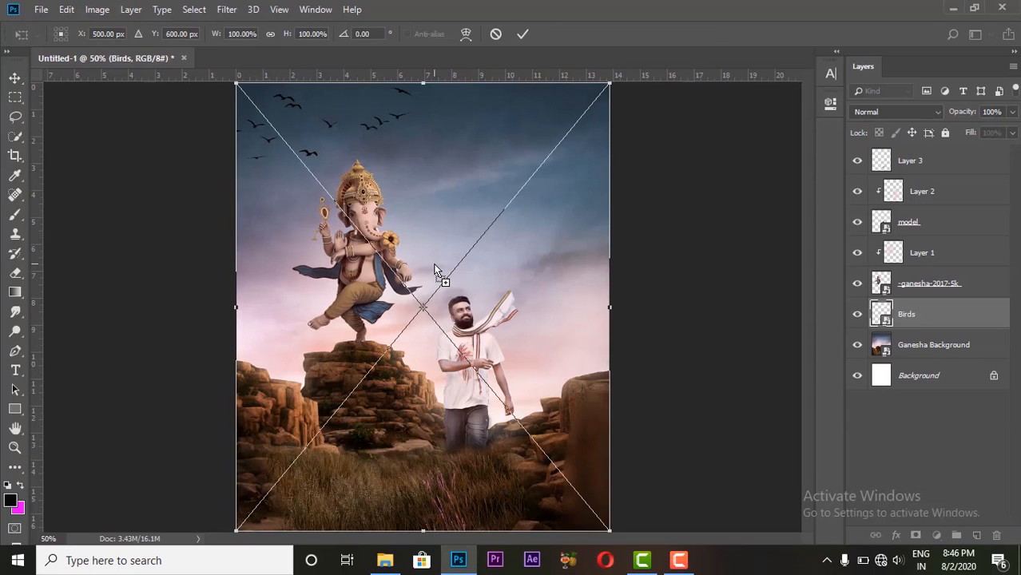
key("Return")
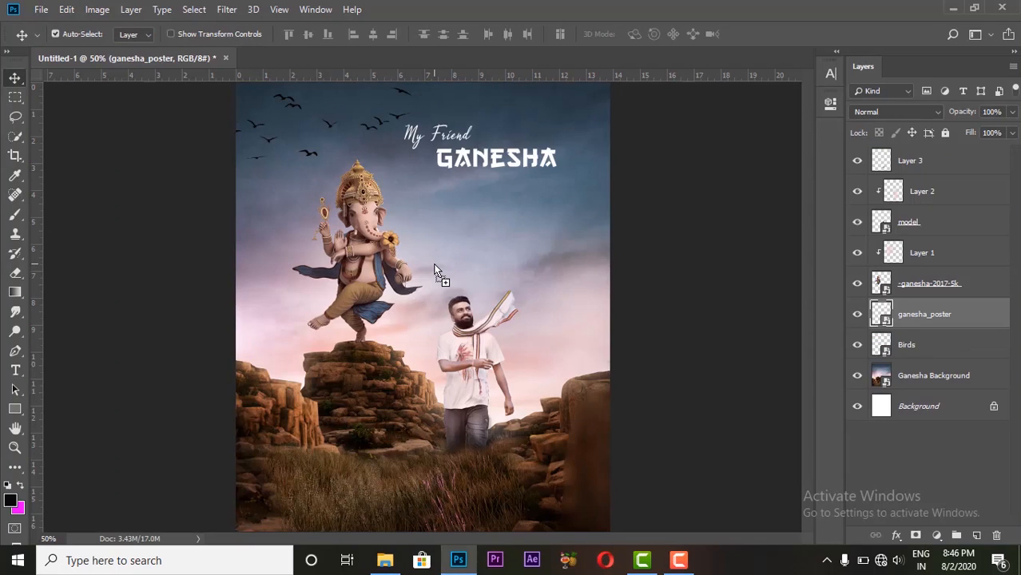
left_click_drag(519, 162, 535, 168)
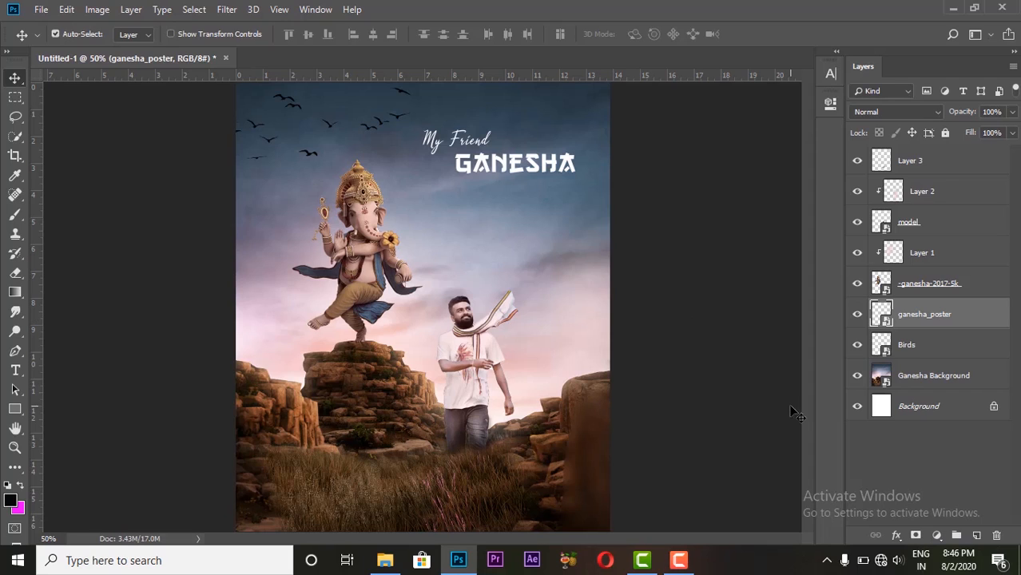
Create a new layer and position it between the Birds and Ganesha Background layers.
left_click(935, 377)
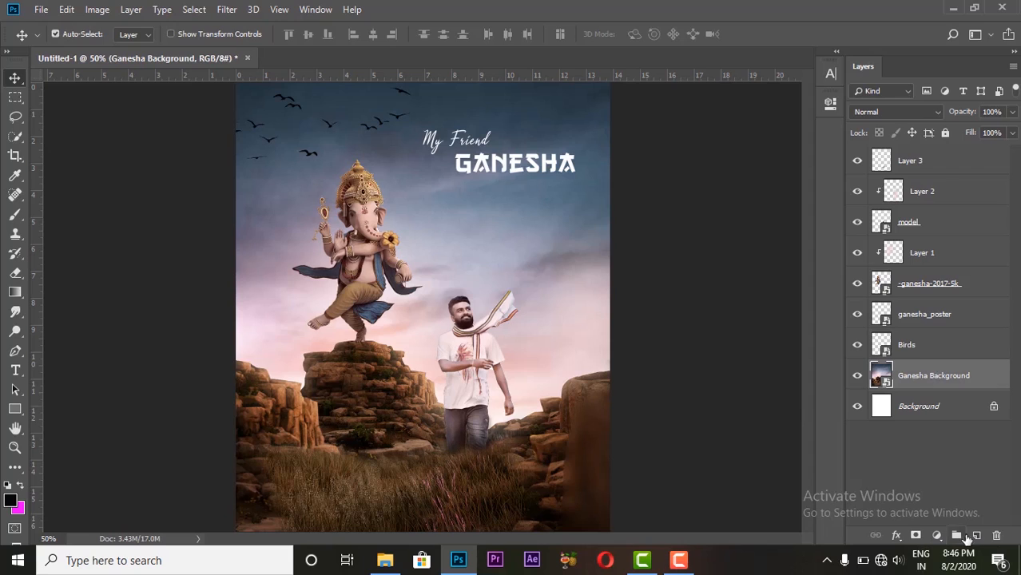
left_click(923, 351)
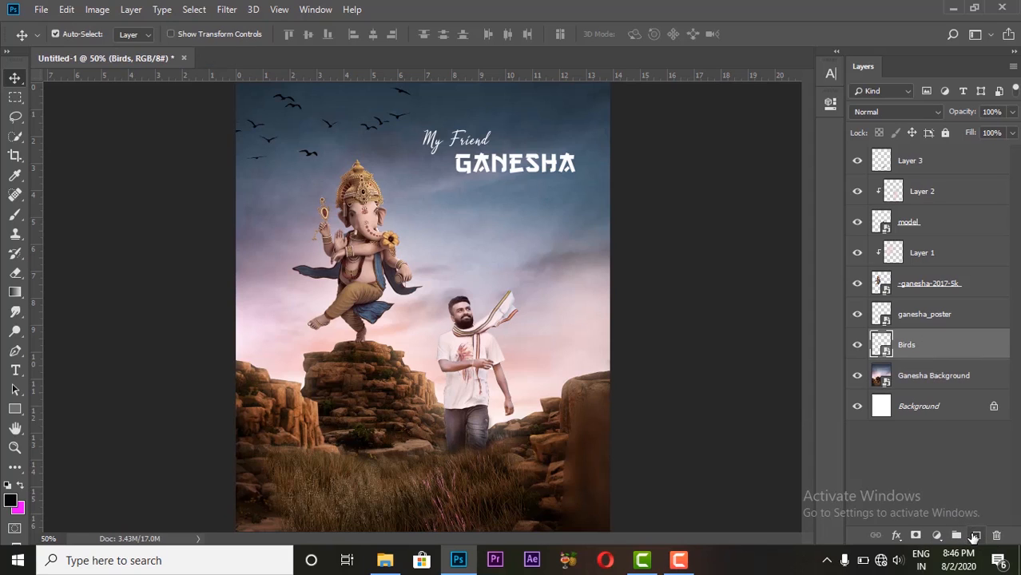
left_click(974, 536)
left_click_drag(921, 342, 920, 381)
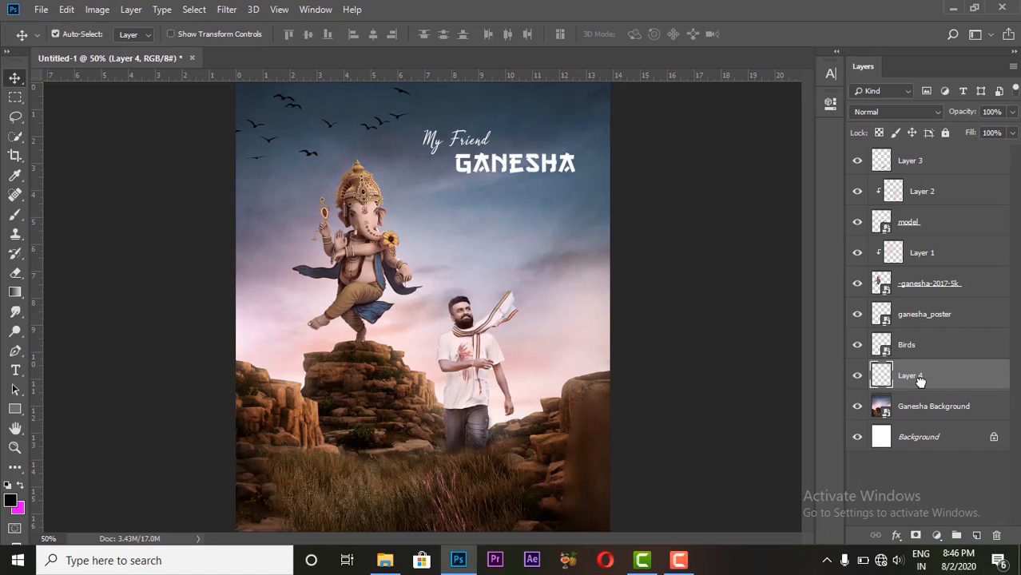
Choose fog brush 121 from the Free Fog Photoshop Brushes 19 set for the Brush tool.
left_click(14, 214)
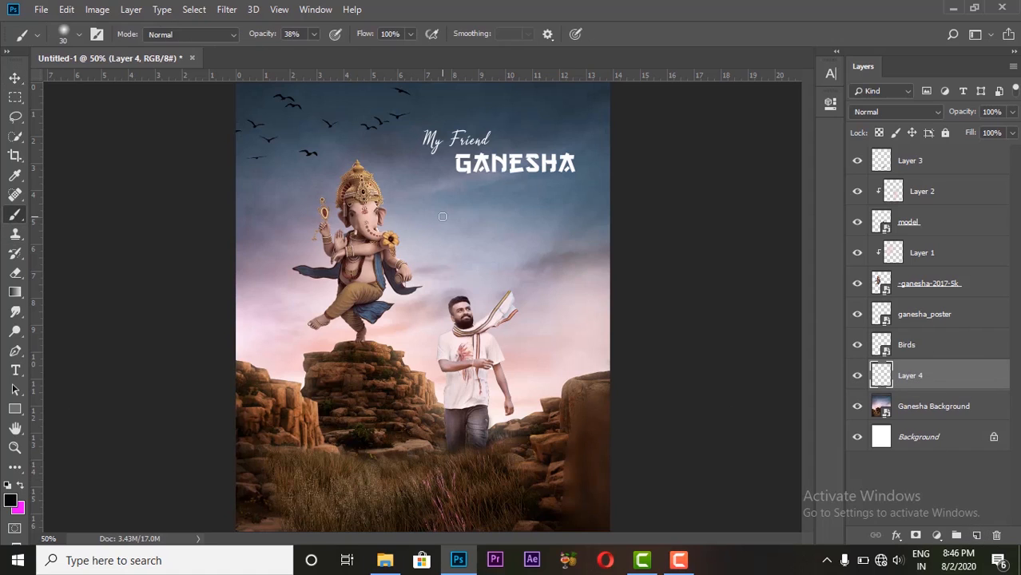
right_click(442, 201)
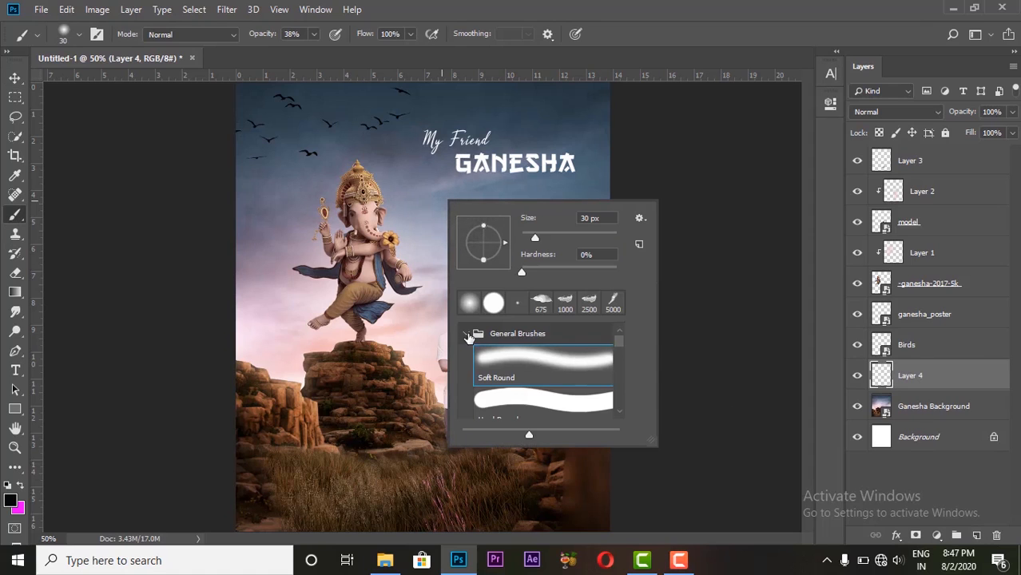
left_click(467, 335)
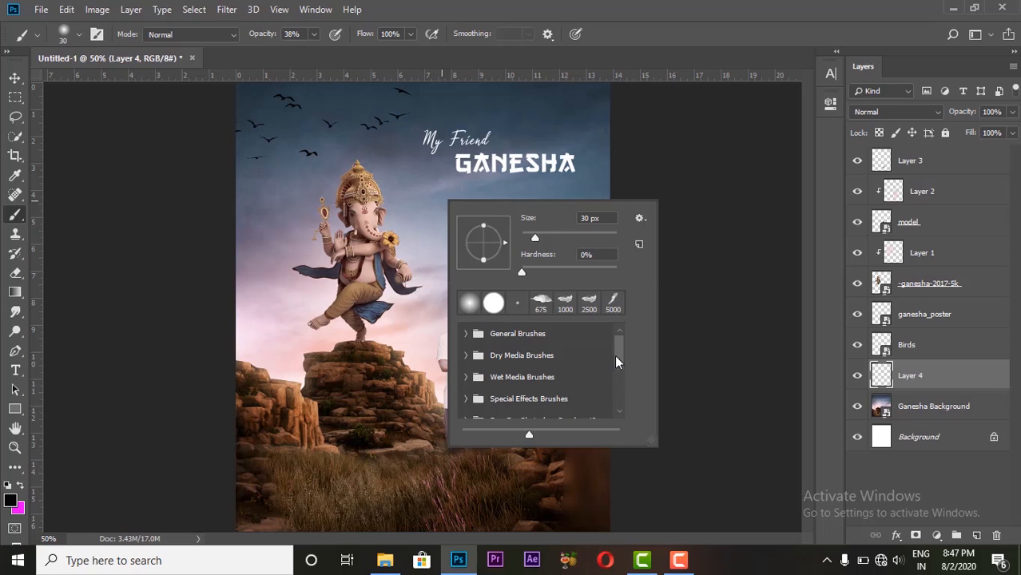
left_click_drag(615, 362, 619, 417)
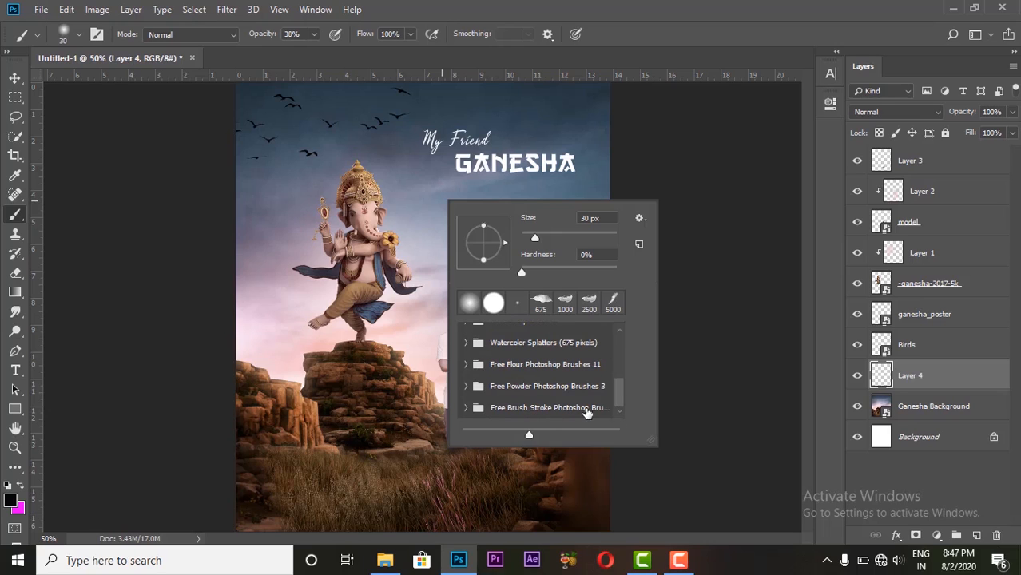
left_click_drag(618, 397, 618, 372)
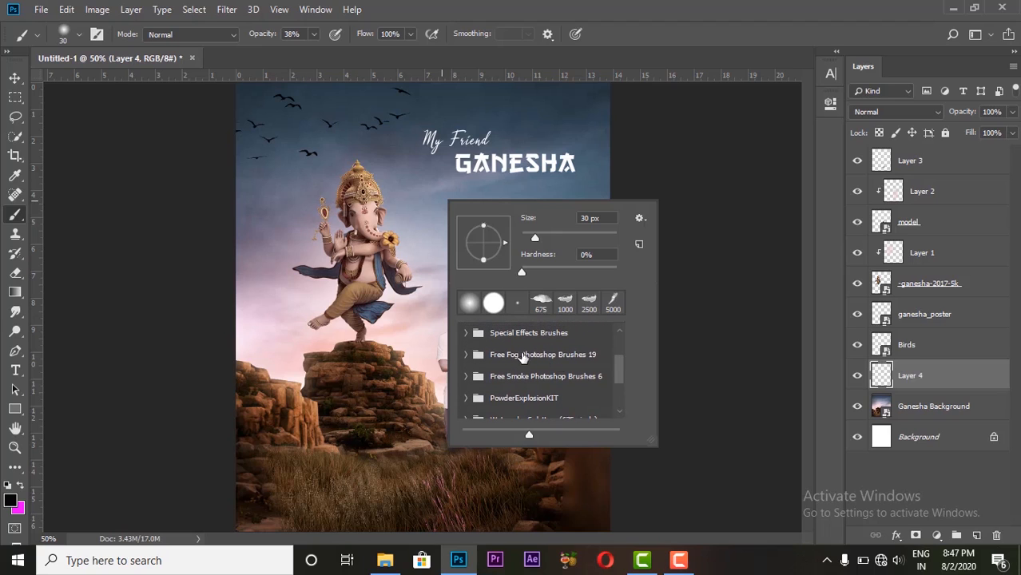
left_click(465, 354)
left_click(505, 379)
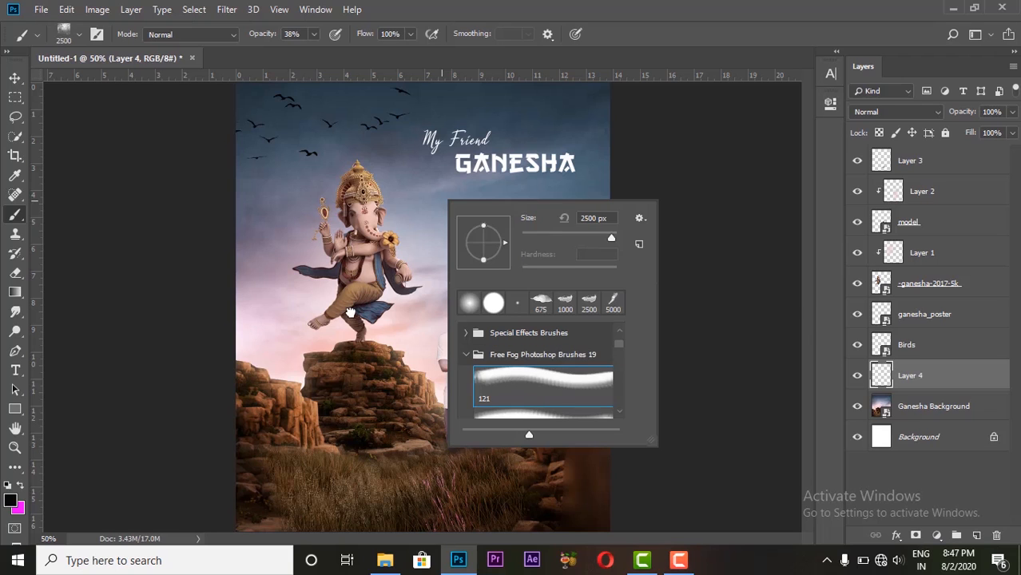
Set the foreground colour to white ffffff and stamp fog across the upper sky on Layer 4 with the fog brush at 1100 px.
left_click(351, 312)
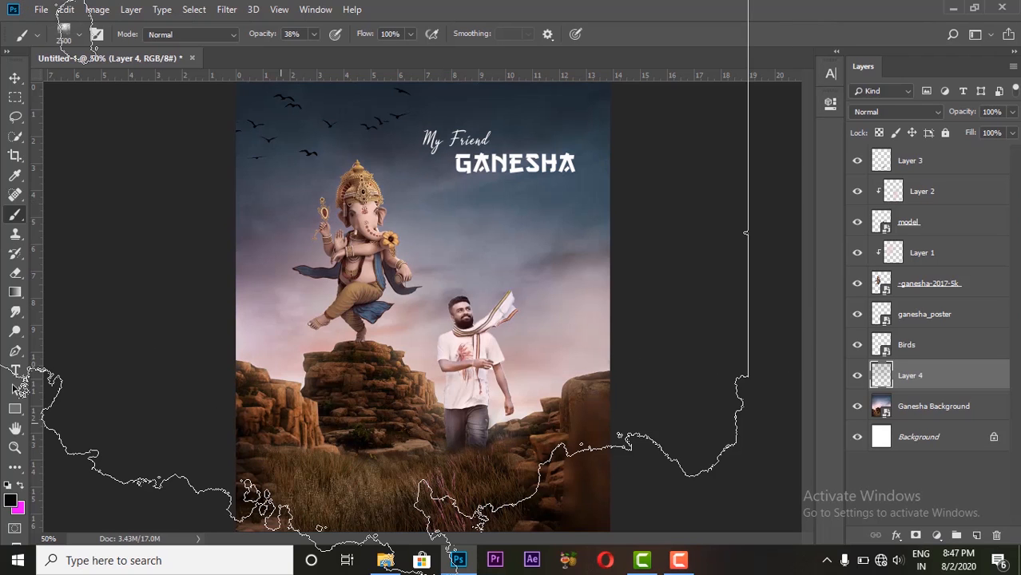
key("ctrl+z")
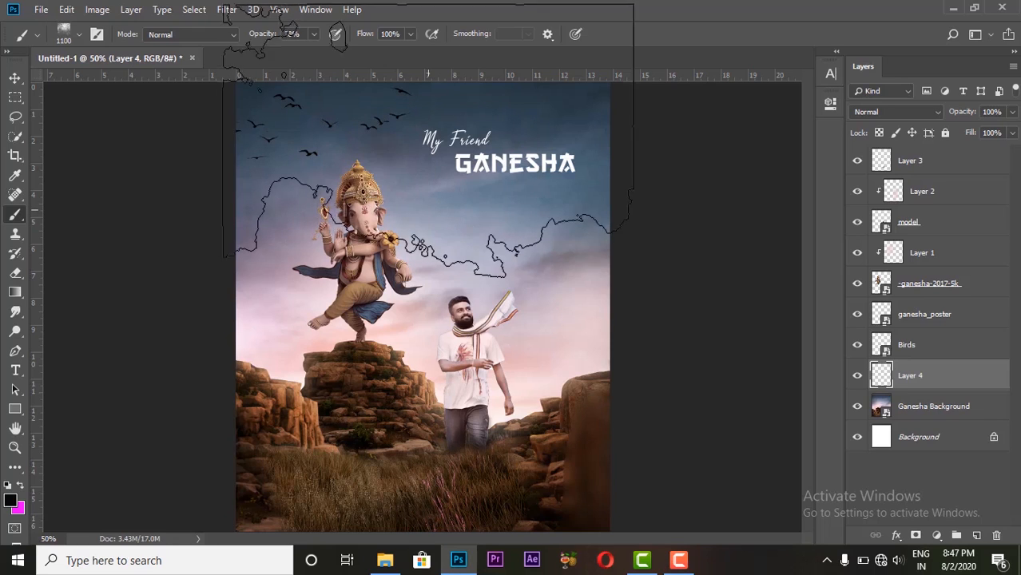
left_click(10, 500)
left_click_drag(568, 290, 547, 261)
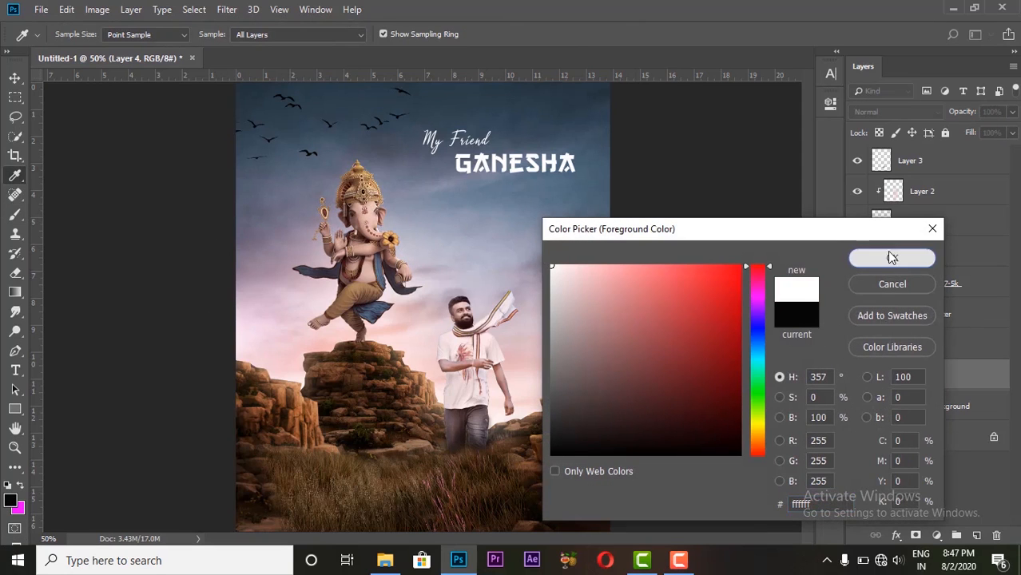
left_click(888, 254)
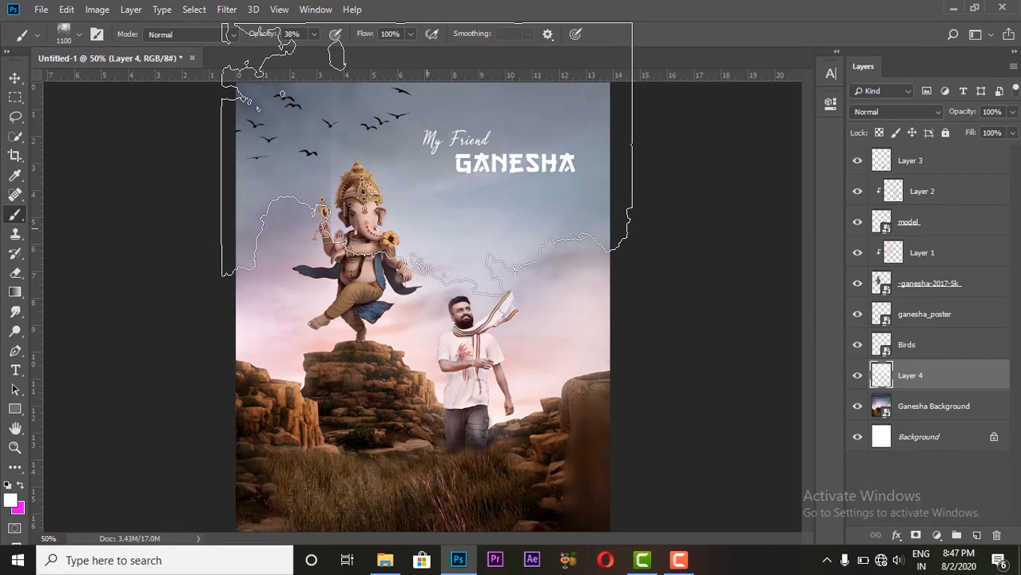
key("ctrl+z")
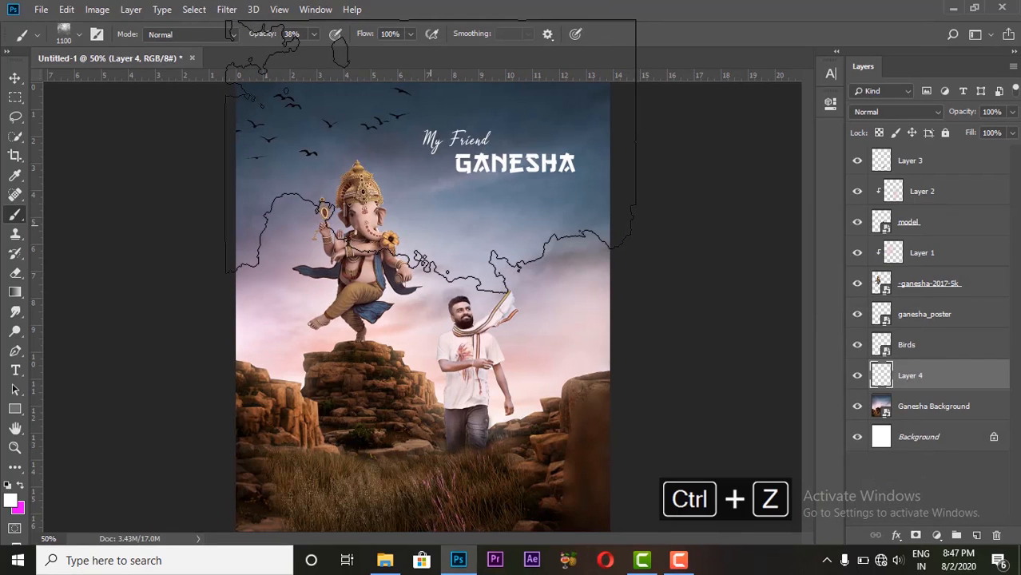
left_click(431, 225)
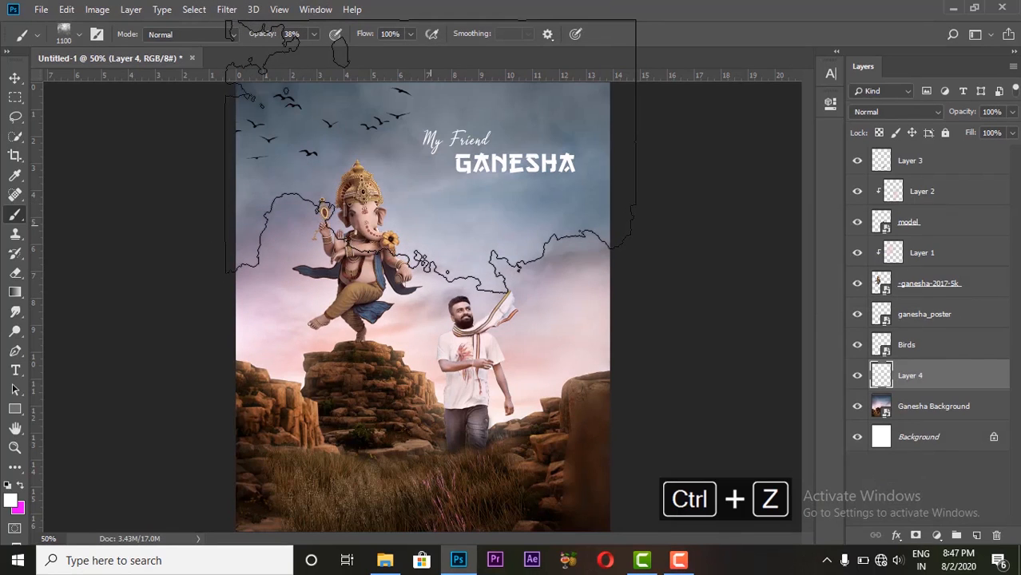
Try the Color blend mode on Layer 4's fog and set the layer back to Normal.
left_click(14, 77)
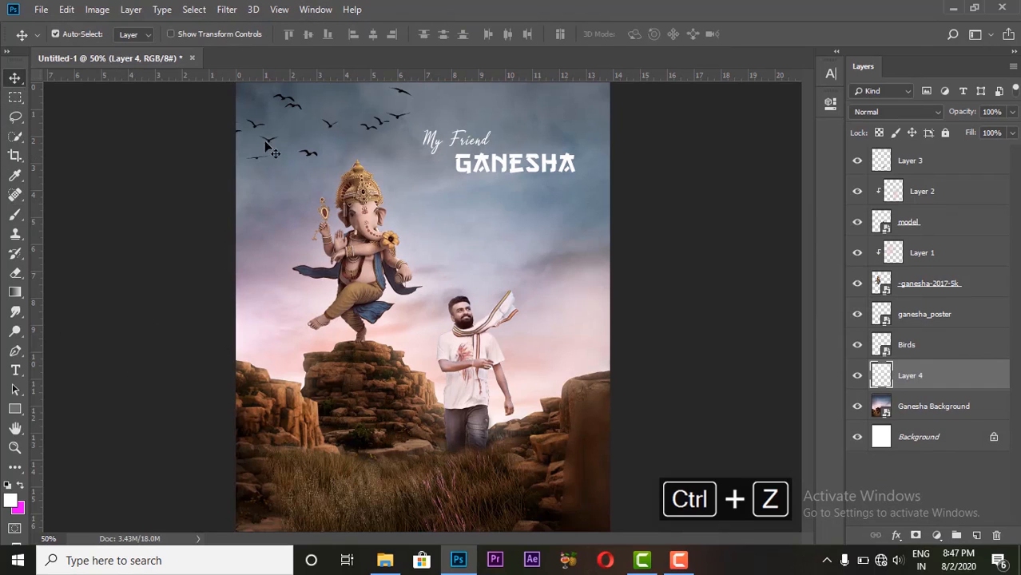
left_click(871, 111)
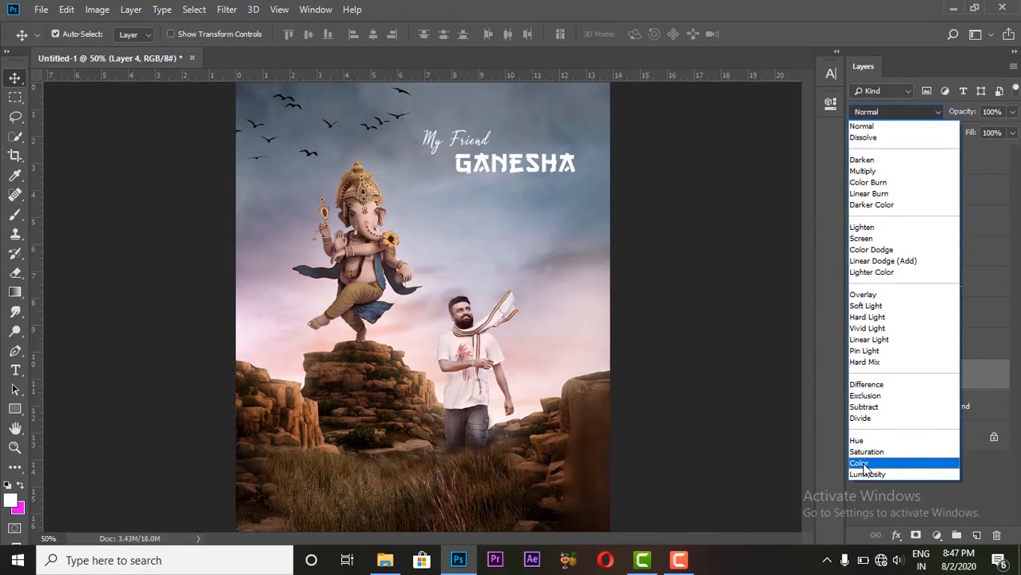
left_click(860, 463)
key("ctrl+z")
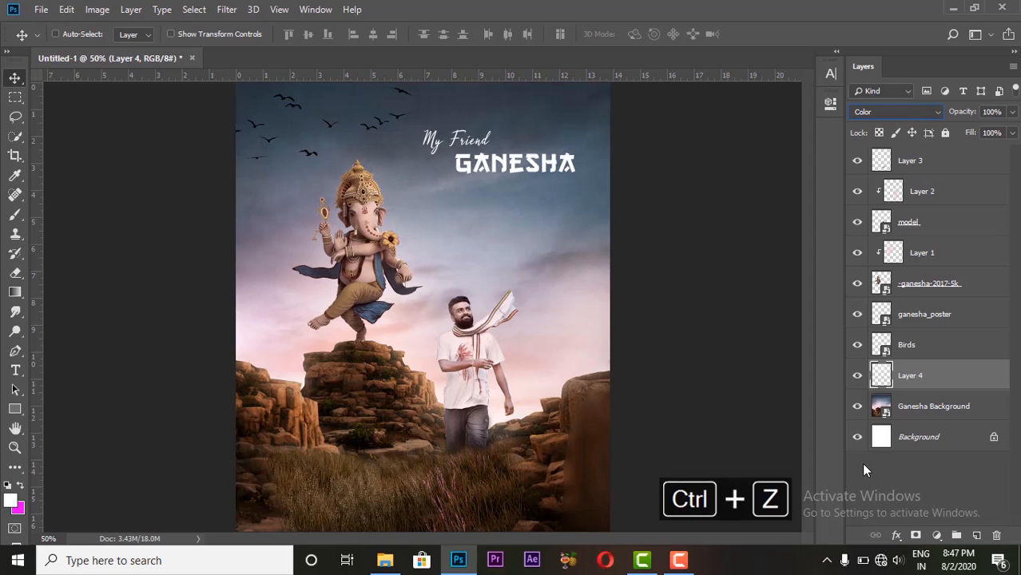
left_click(874, 111)
left_click(867, 125)
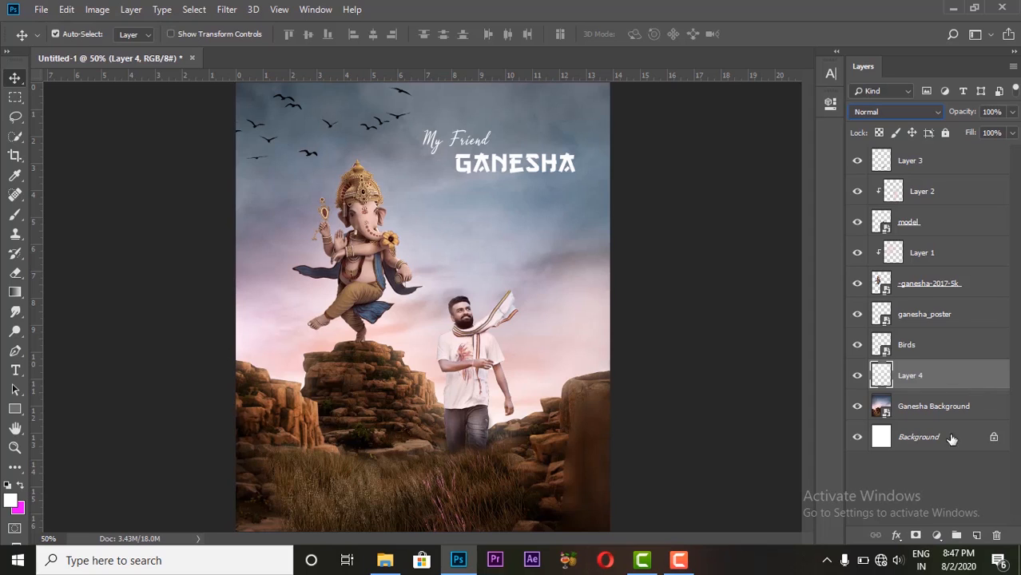
Add a layer mask to Layer 4 and choose the soft round brush for painting on it.
left_click(915, 535)
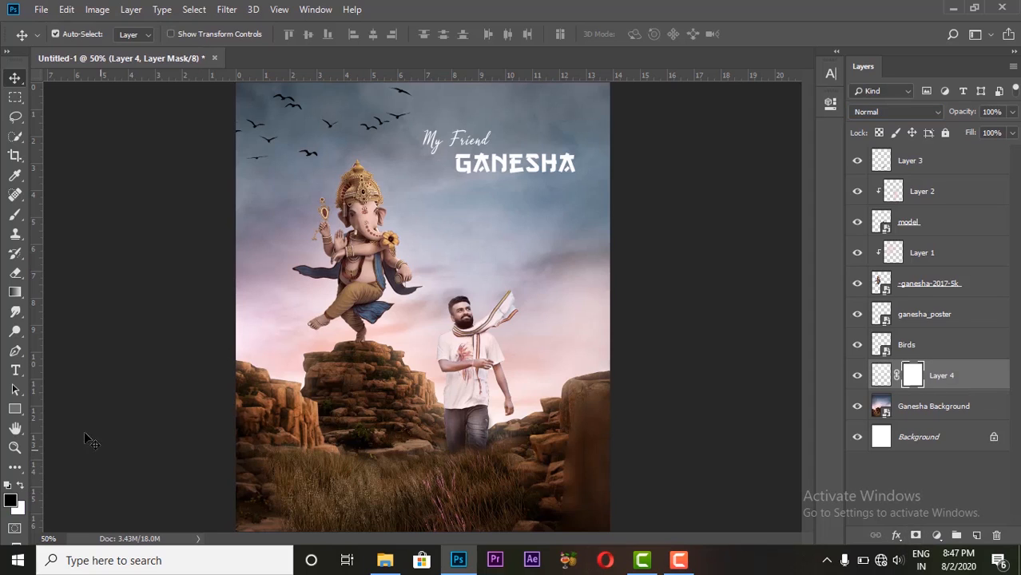
left_click(15, 214)
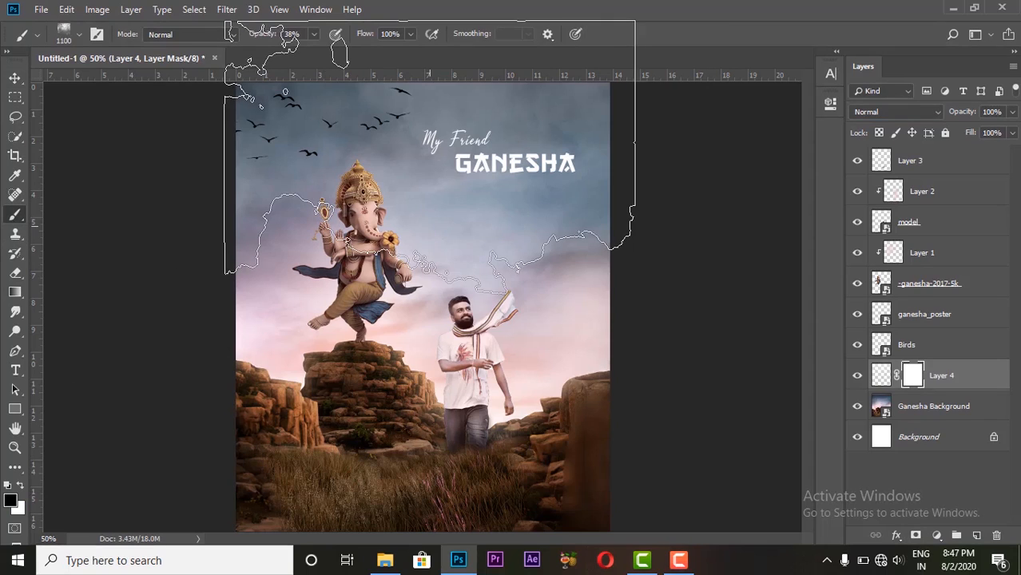
right_click(436, 228)
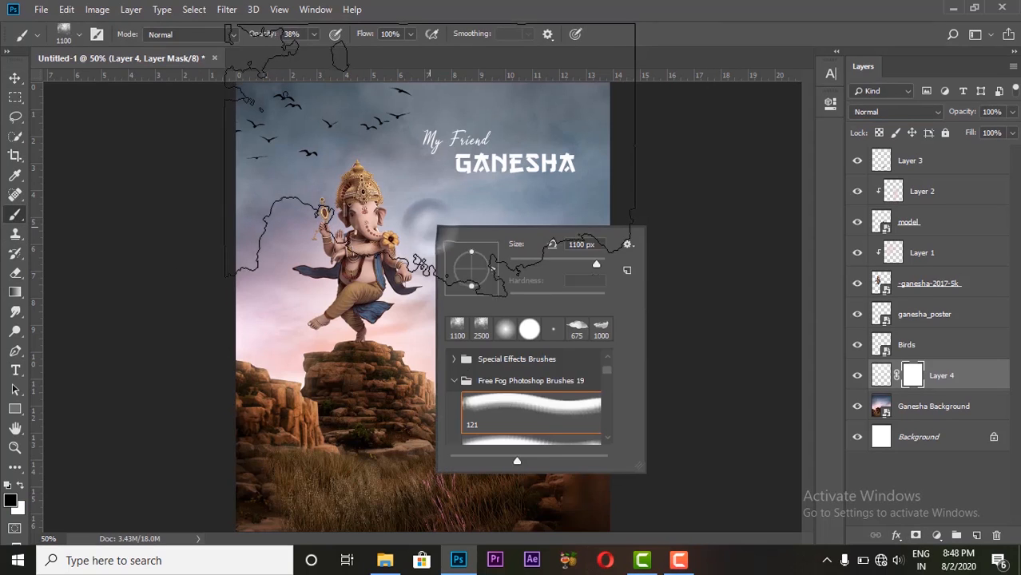
left_click(505, 334)
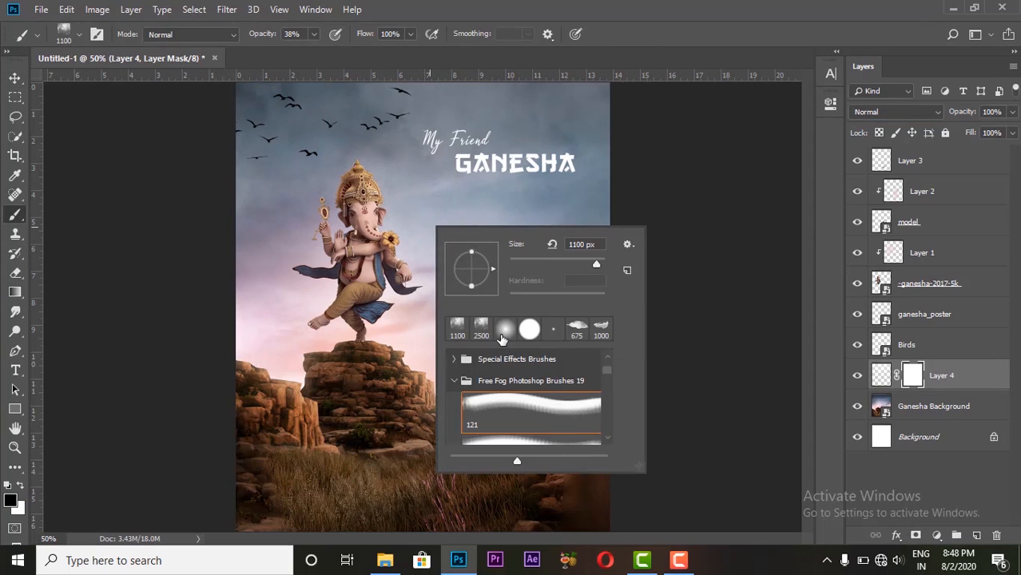
left_click(348, 300)
left_click(349, 299)
key("ctrl+z")
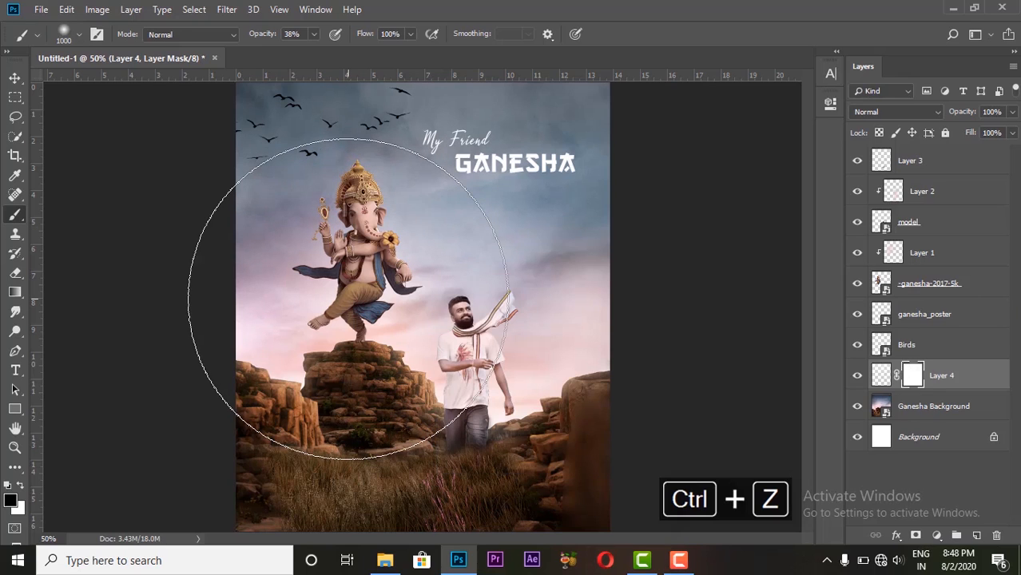
Fade the fog across the sky by painting black on Layer 4's mask at 300 px and 38% opacity.
key("bracketleft")
mouse_move(486, 182)
left_mouse_down()
mouse_move(540, 183)
mouse_move(515, 173)
mouse_move(456, 187)
mouse_move(520, 224)
mouse_move(516, 278)
mouse_move(567, 233)
left_mouse_up()
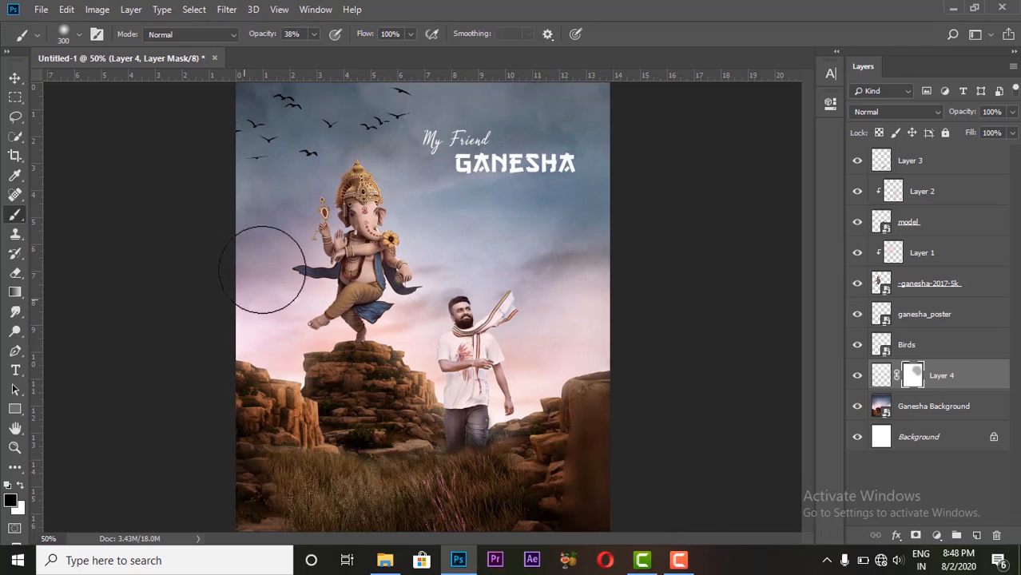
mouse_move(569, 250)
left_mouse_down()
mouse_move(575, 116)
mouse_move(545, 180)
mouse_move(450, 214)
mouse_move(526, 186)
mouse_move(460, 175)
mouse_move(494, 177)
mouse_move(528, 147)
mouse_move(454, 183)
mouse_move(558, 135)
mouse_move(512, 184)
mouse_move(404, 212)
mouse_move(409, 244)
mouse_move(456, 242)
mouse_move(278, 236)
mouse_move(397, 253)
mouse_move(501, 216)
mouse_move(575, 166)
mouse_move(453, 292)
mouse_move(476, 283)
mouse_move(569, 161)
mouse_move(621, 61)
mouse_move(580, 137)
left_mouse_up()
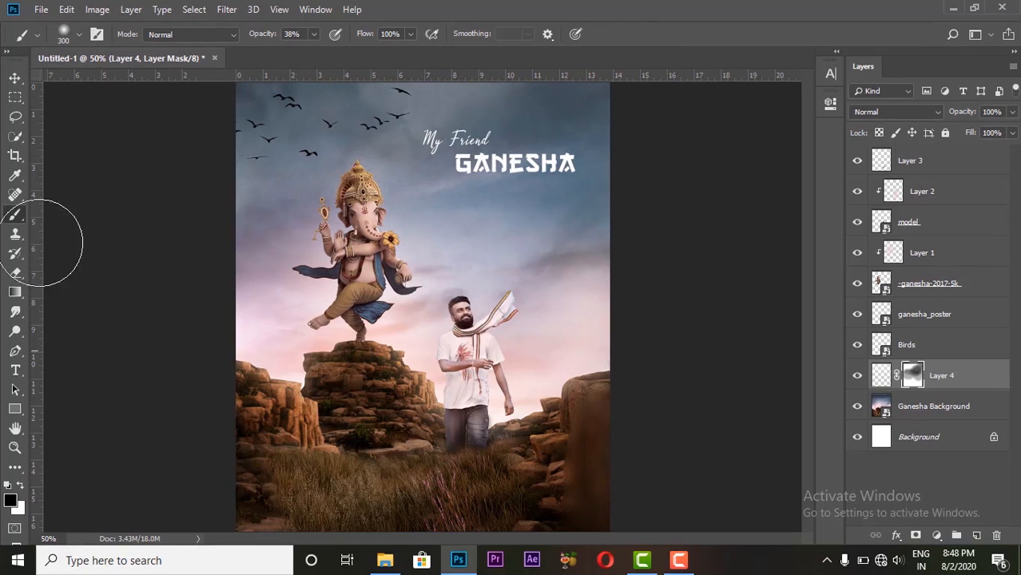
left_click(15, 80)
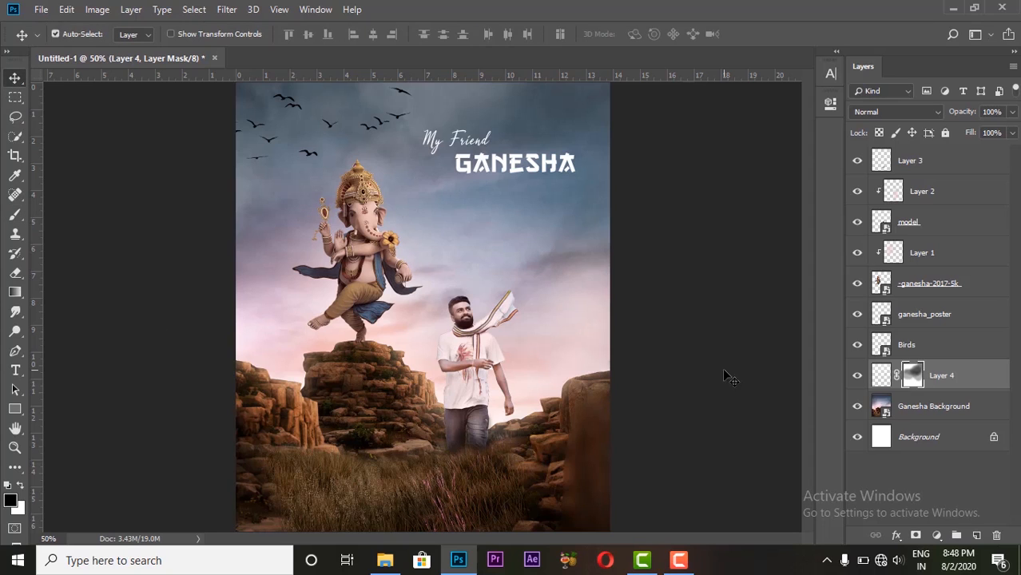
Place the kisspng rock image from the Downloads folder in File Explorer into the poster, directly above the Ganesha Background layer.
left_click(378, 570)
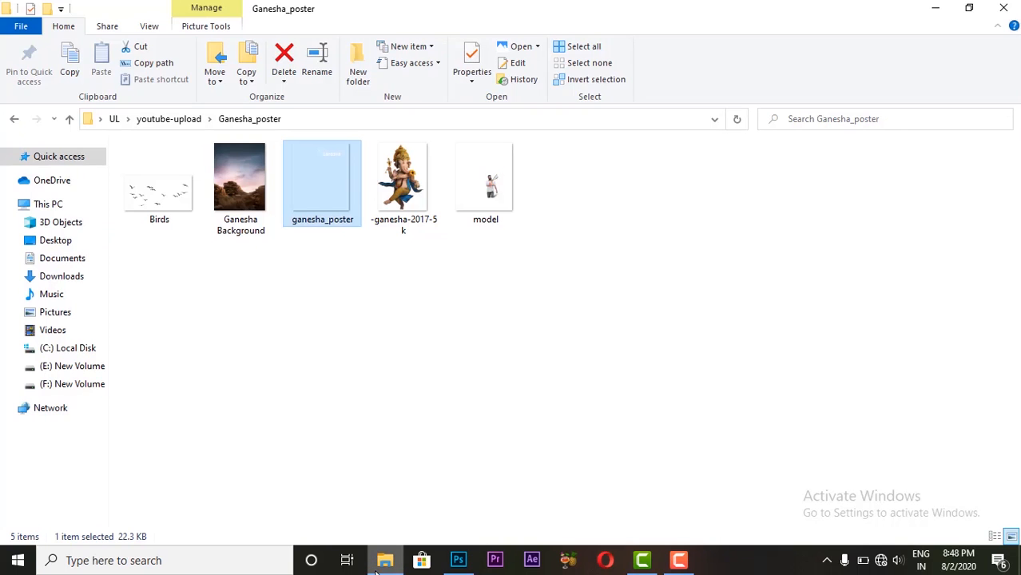
left_click(377, 569)
left_click(382, 565)
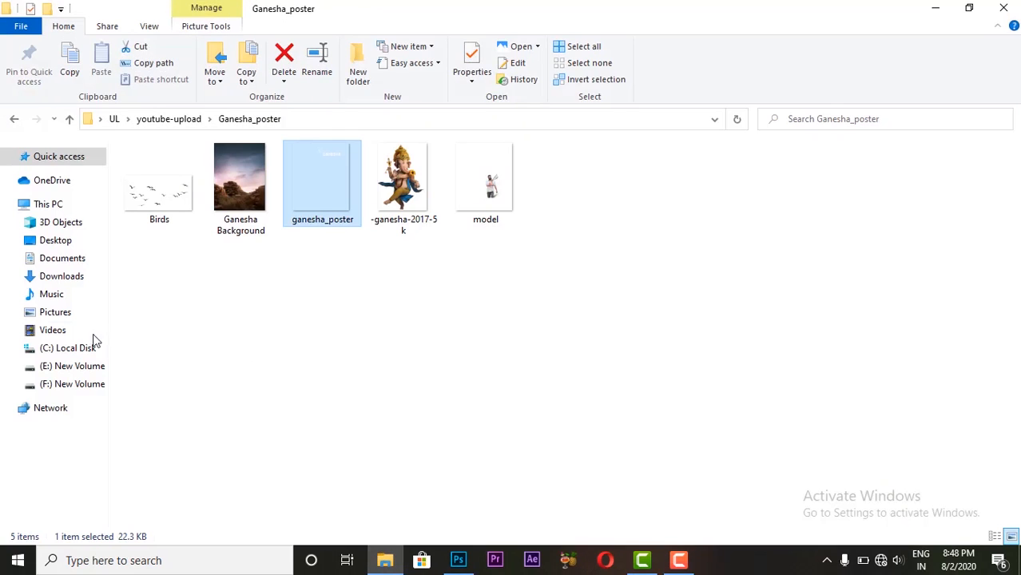
left_click(68, 279)
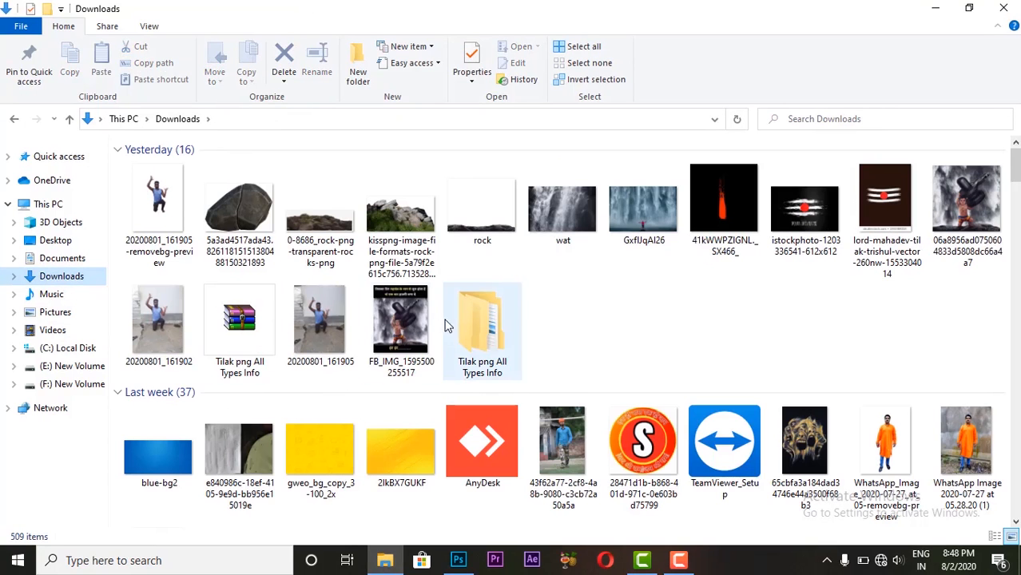
left_click_drag(401, 215, 482, 454)
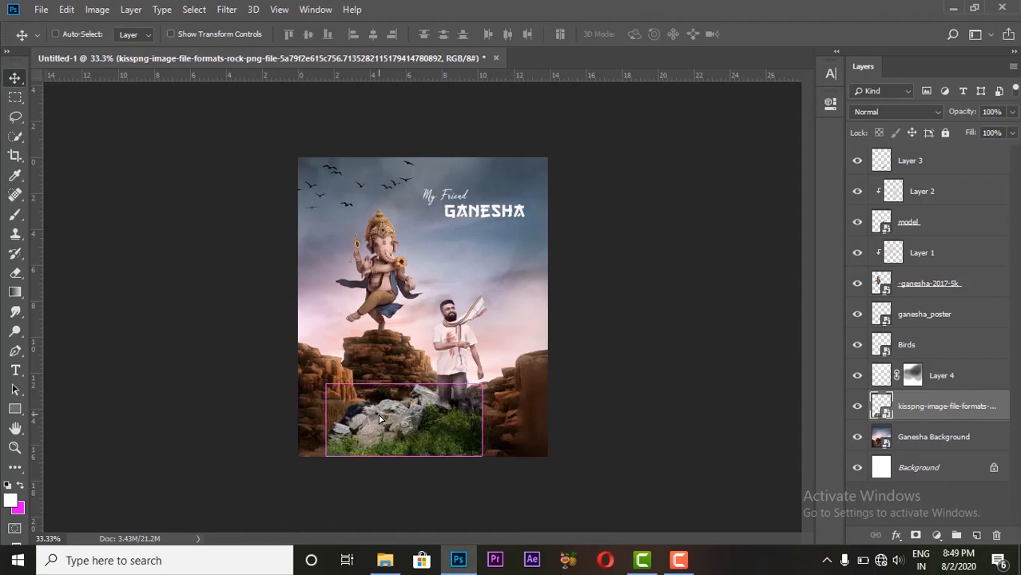
Flip the rock image horizontally and fit it into the lower-left corner of the poster.
key("ctrl+t")
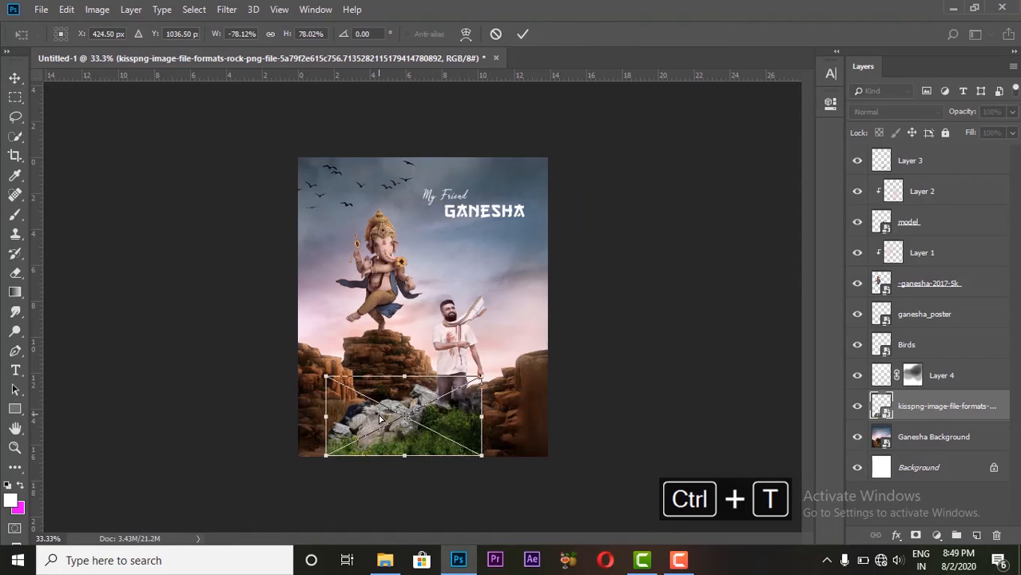
right_click(382, 411)
left_click(426, 393)
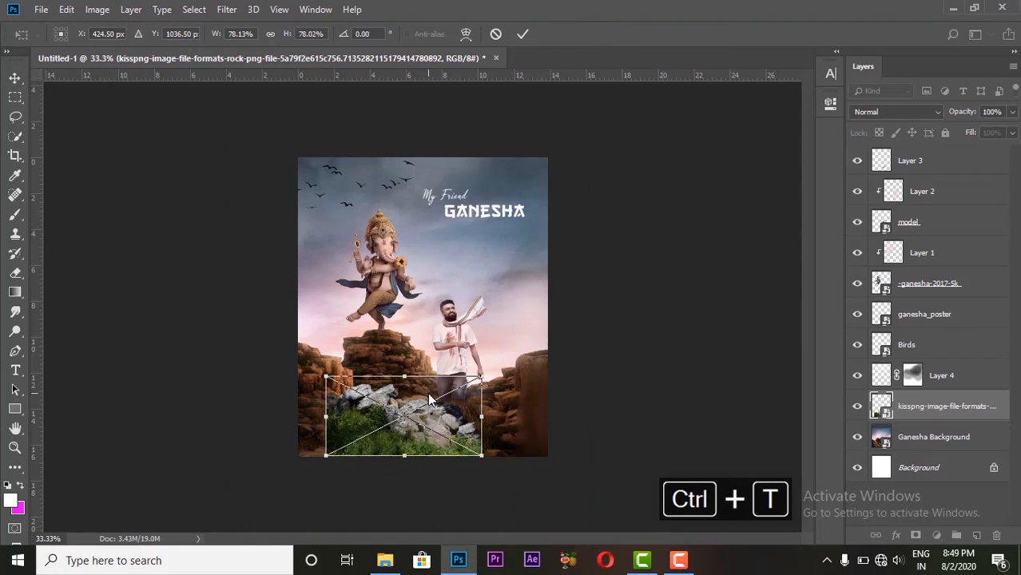
key("Return")
left_click_drag(424, 408, 357, 431)
key("ctrl+t")
left_click_drag(444, 472, 439, 487)
key("Return")
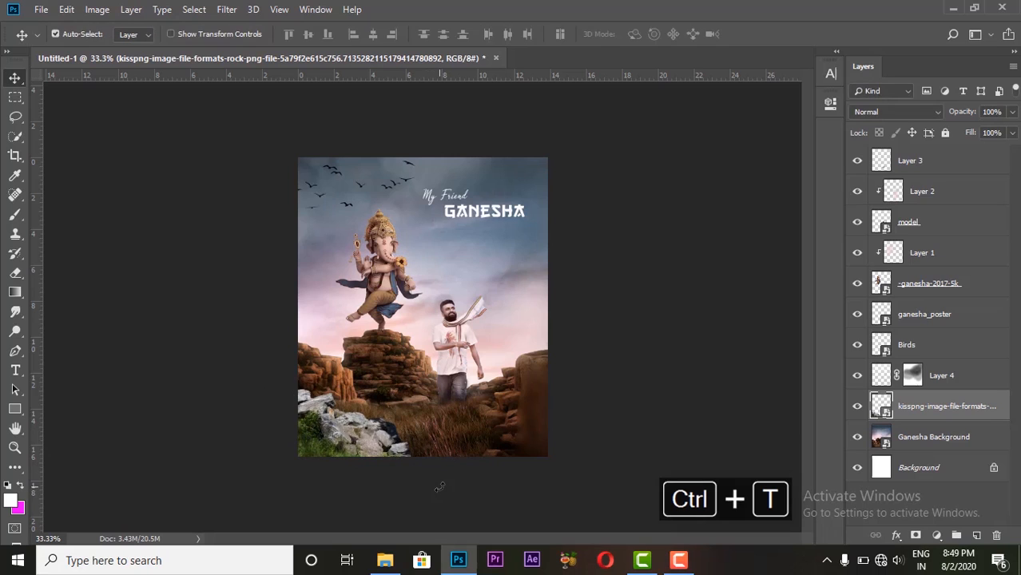
Create a new layer above the rock image and set the foreground colour to brown 77411e sampled from the background rocks.
left_click(996, 535)
left_click(607, 218)
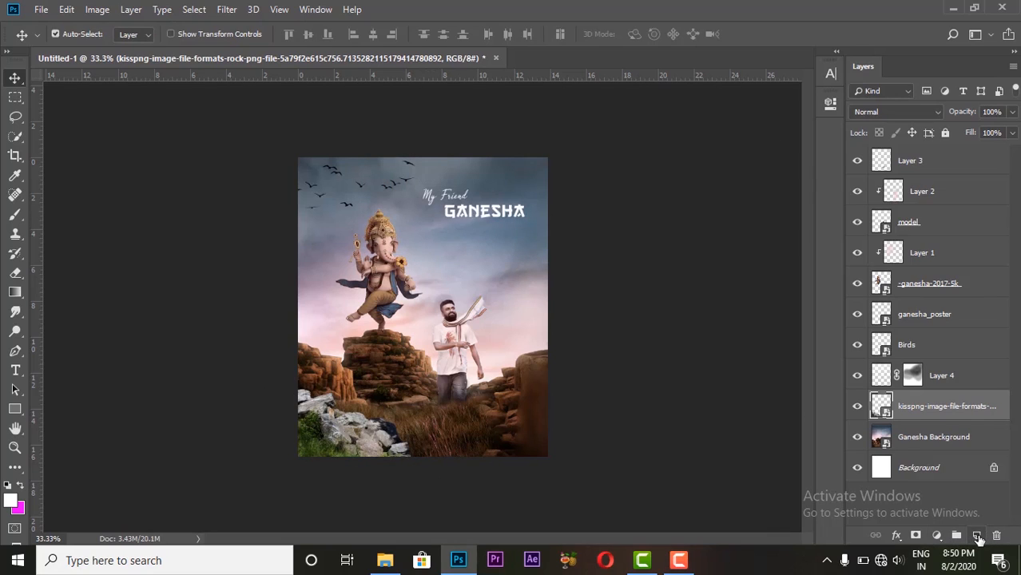
left_click(976, 535)
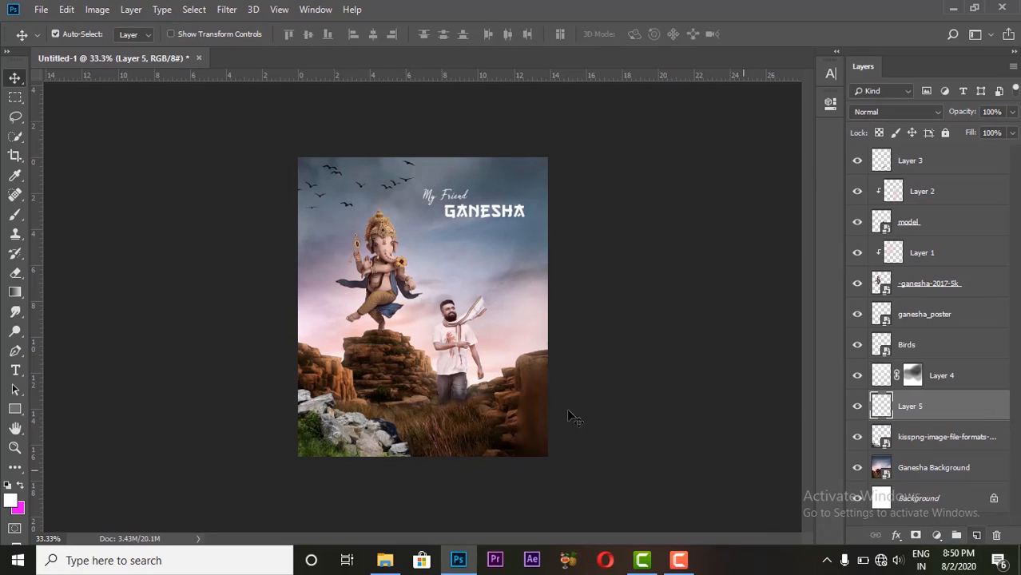
left_click(12, 217)
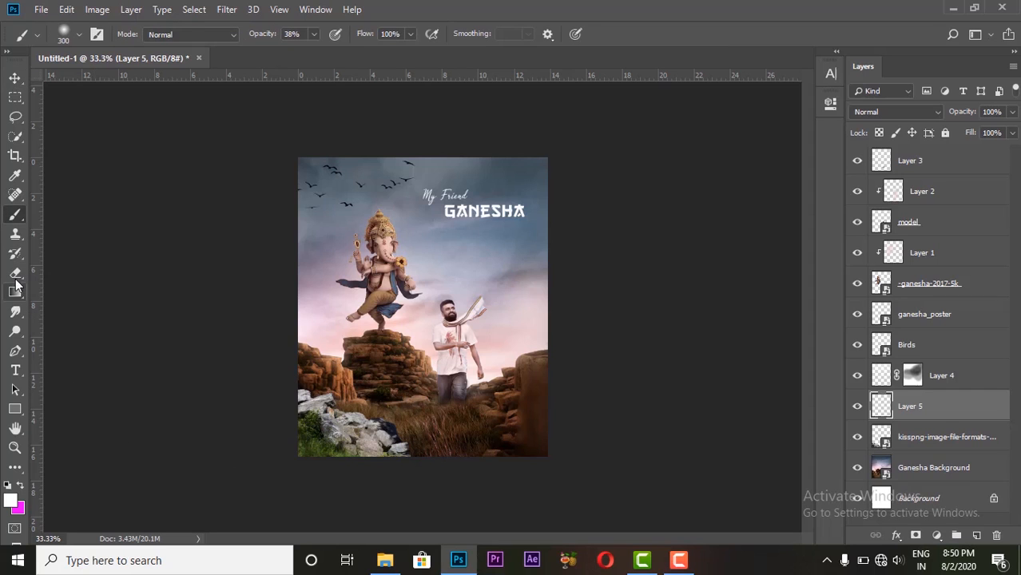
left_click(11, 500)
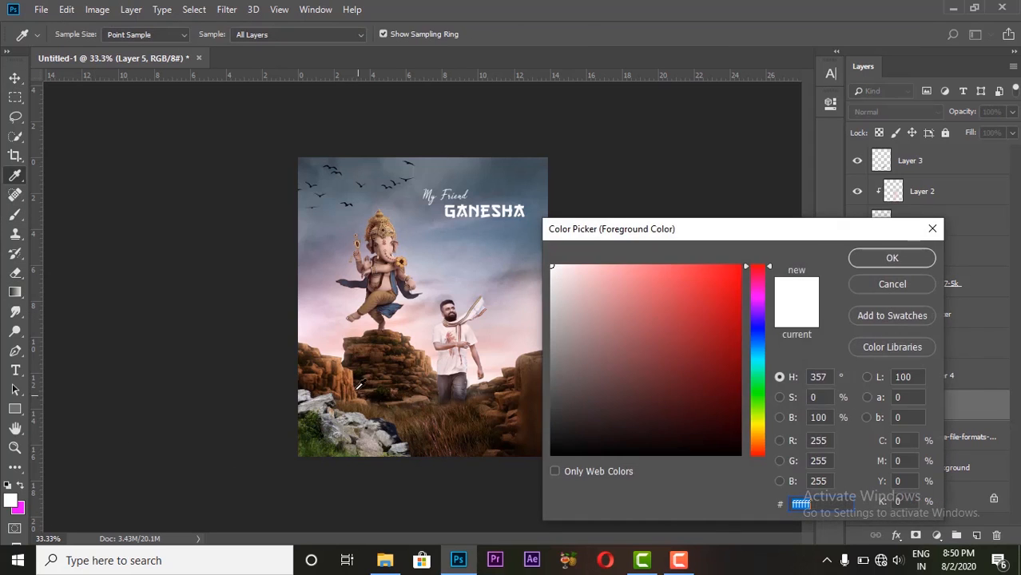
left_click(348, 379)
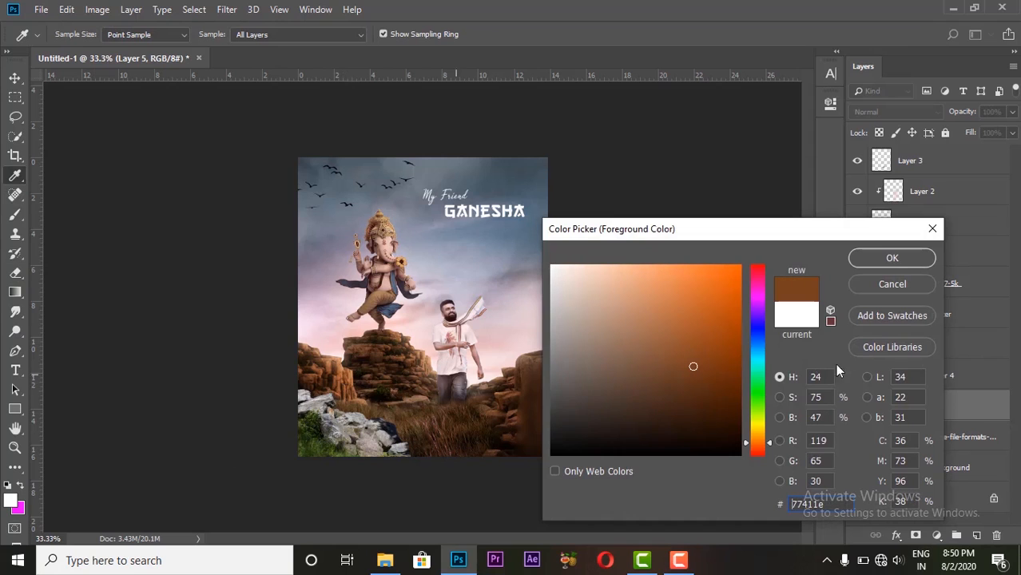
left_click(890, 258)
Paint brown over the placed rocks on Layer 5 at 300 px and 38% opacity, and clip the layer to the rock image.
mouse_move(299, 412)
left_mouse_down()
mouse_move(347, 456)
mouse_move(342, 421)
mouse_move(382, 457)
mouse_move(309, 403)
mouse_move(332, 464)
mouse_move(330, 421)
mouse_move(355, 427)
mouse_move(321, 416)
mouse_move(436, 466)
left_mouse_up()
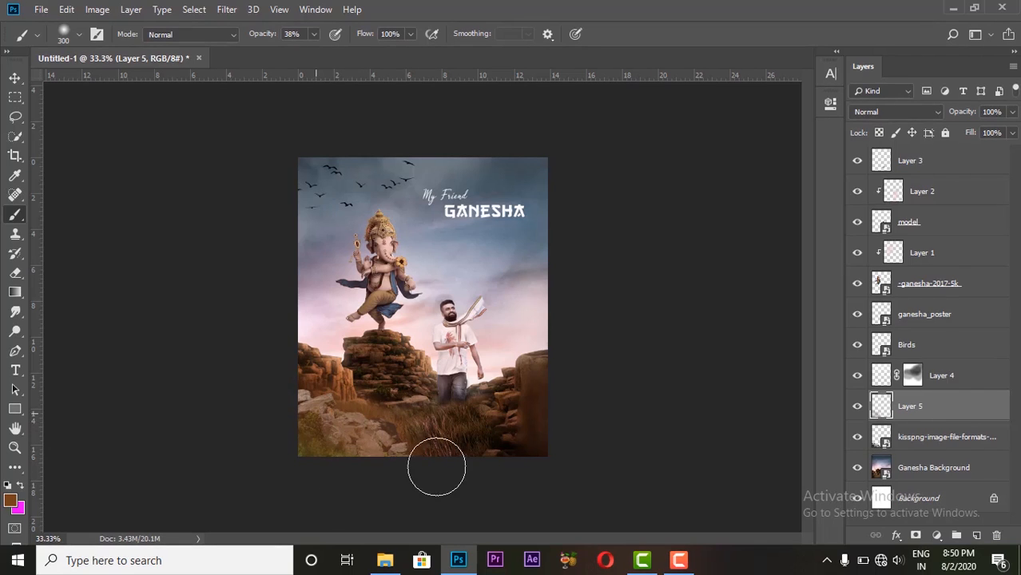
left_click(16, 79)
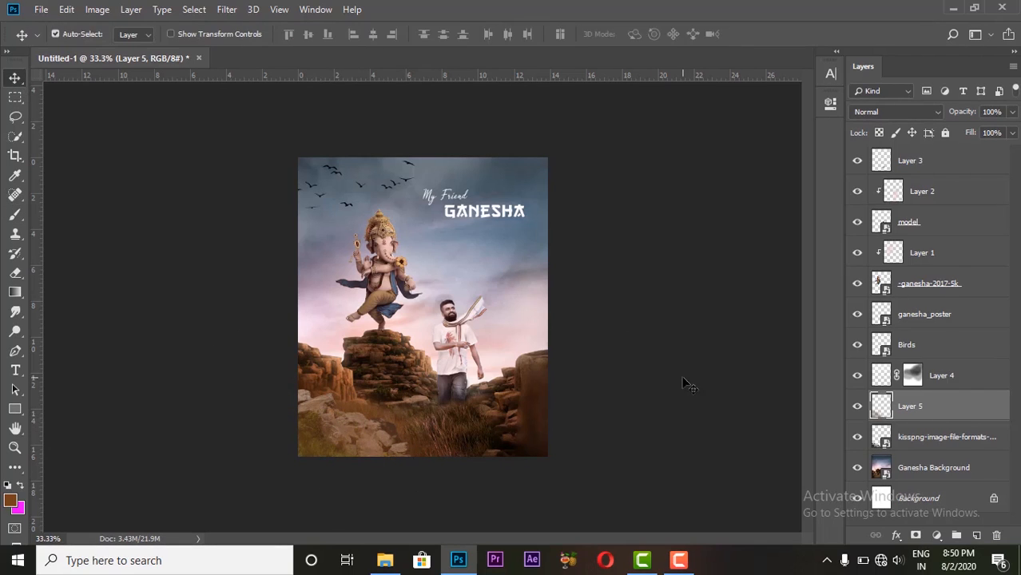
right_click(910, 413)
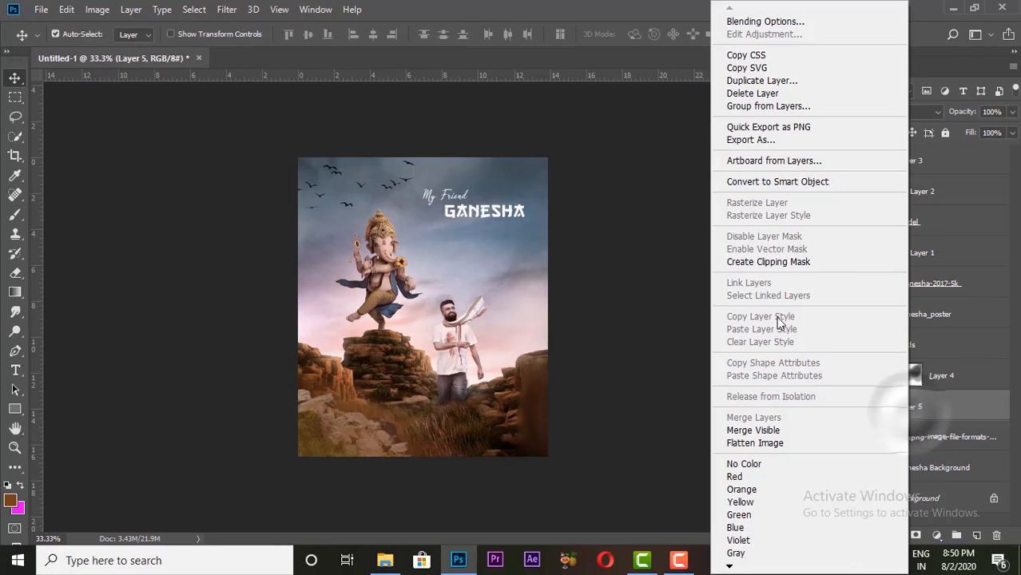
left_click(781, 262)
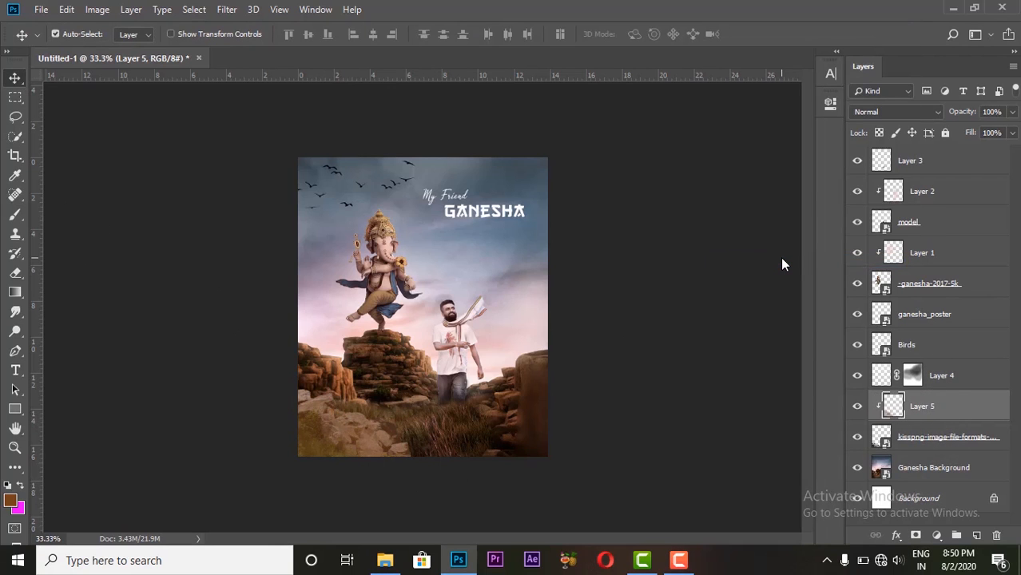
Compare blend modes for Layer 5's brown paint and set the layer to Hard Light.
left_click(895, 113)
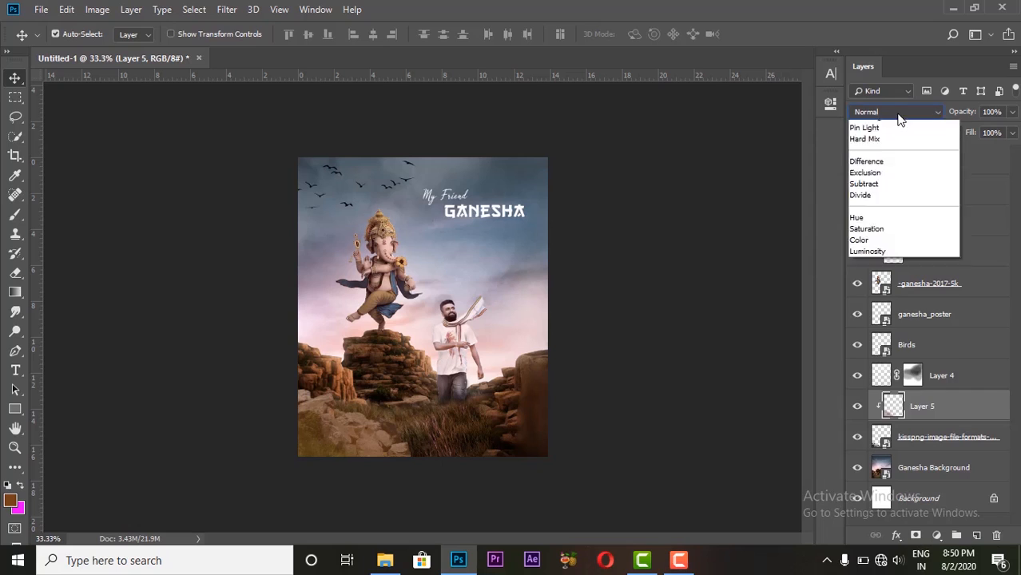
left_click(879, 136)
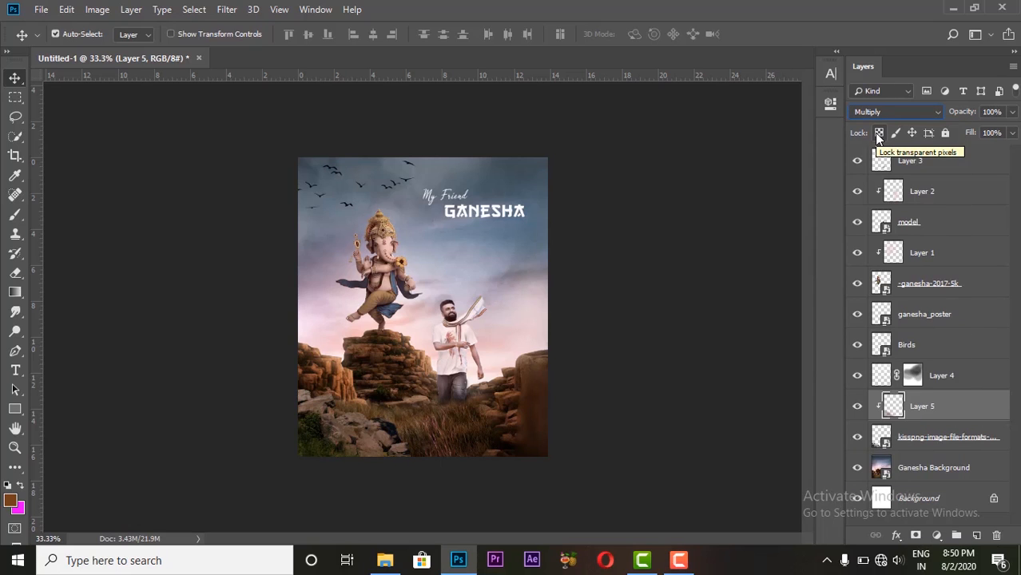
key("Down")
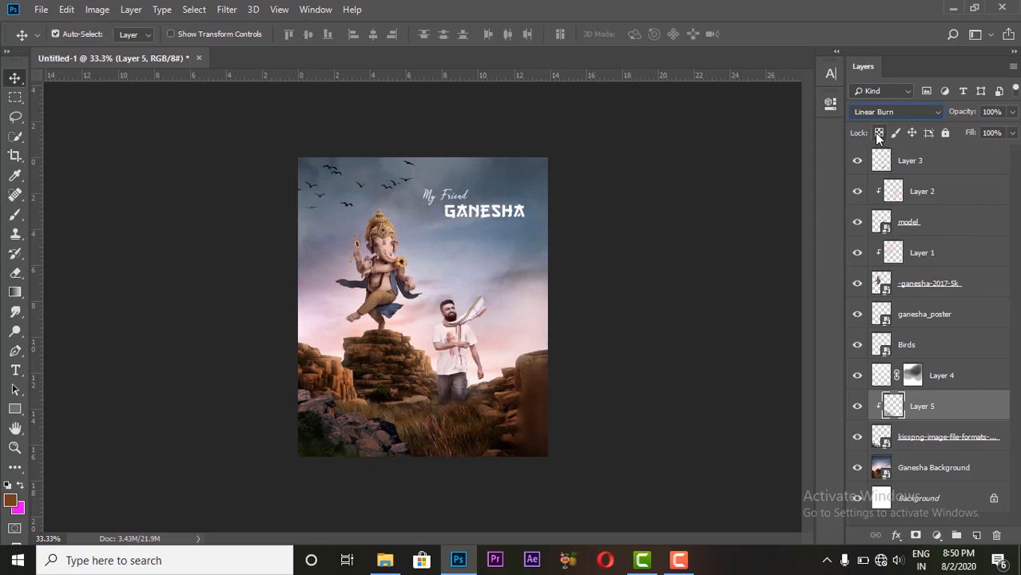
key("Down")
key("Down")
key("Down")
key("Down")
key("Down")
key("Down")
key("Down")
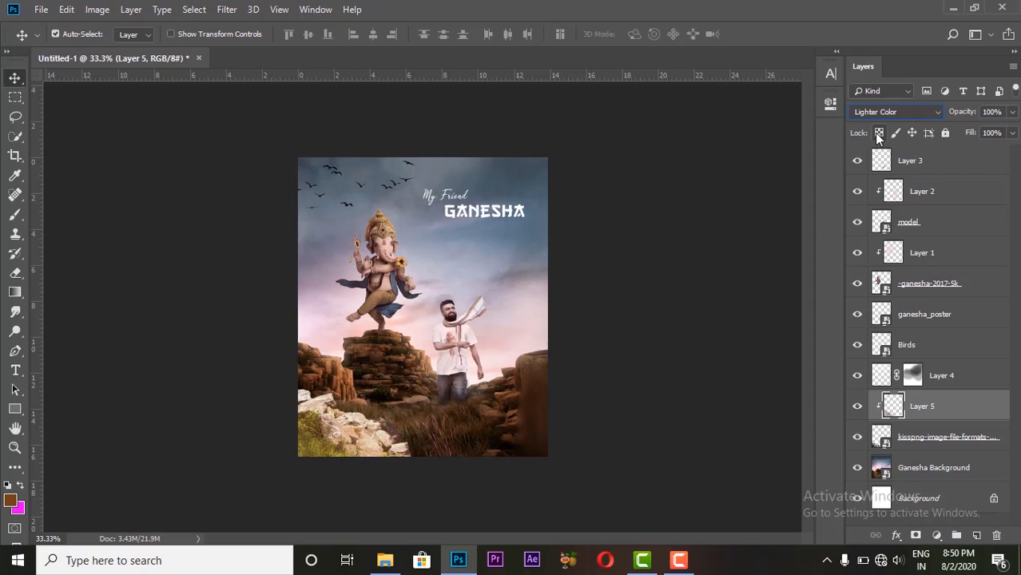
key("Down")
key("Up")
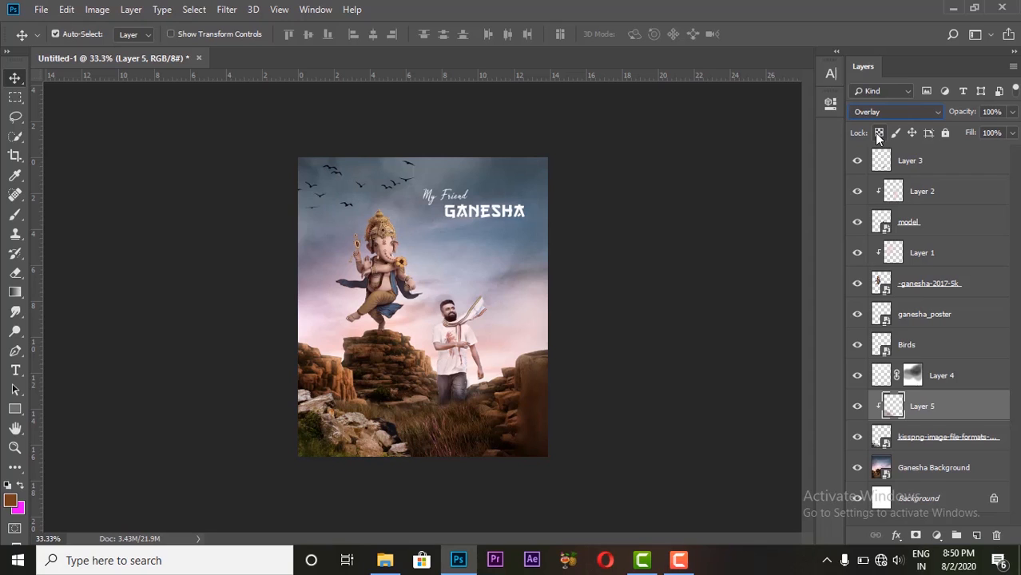
key("Down")
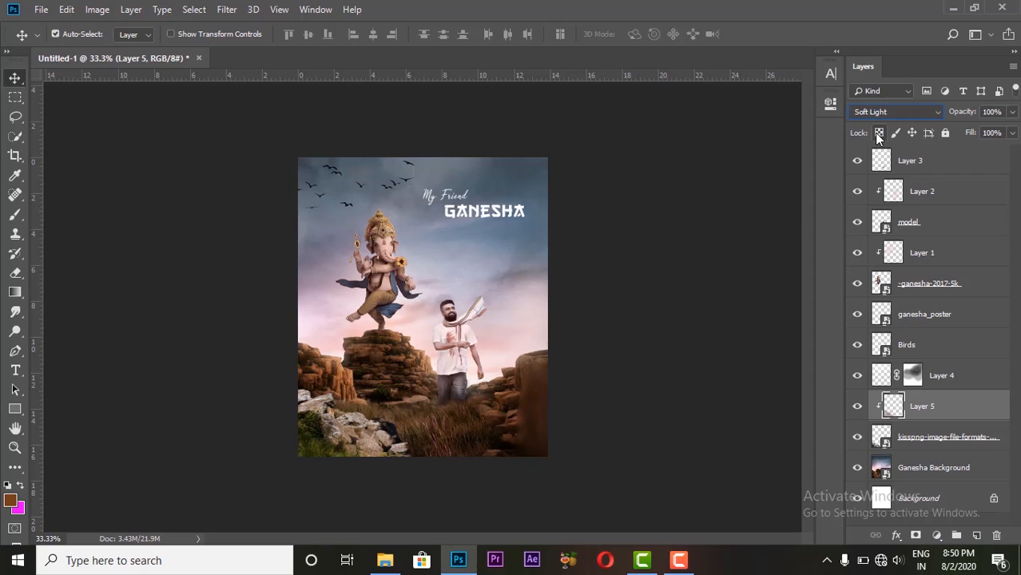
key("Down")
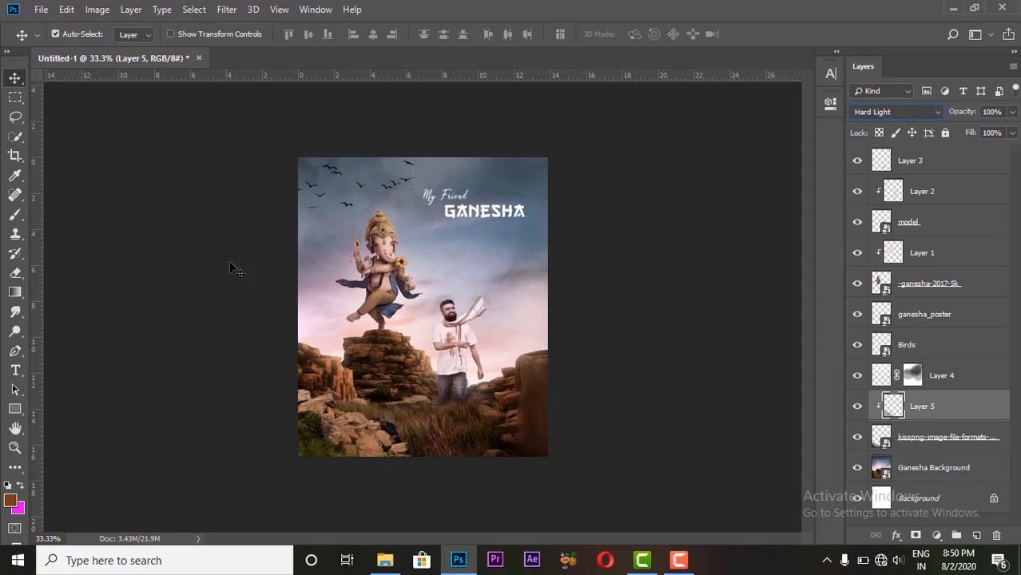
left_click(167, 218)
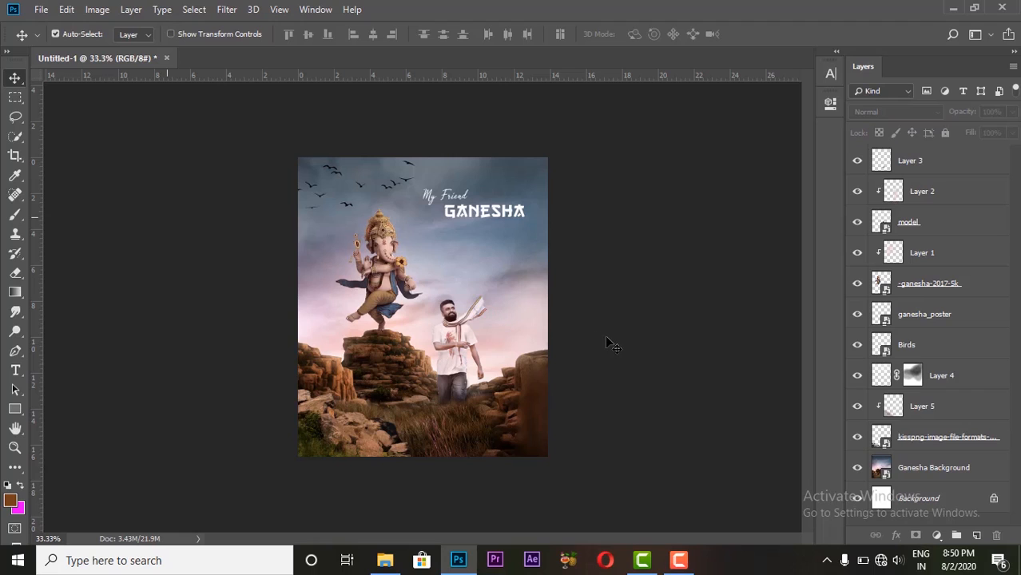
Hide and show Layer 4 to compare the fog's effect, and examine the whole poster at 50% zoom.
left_click(950, 373)
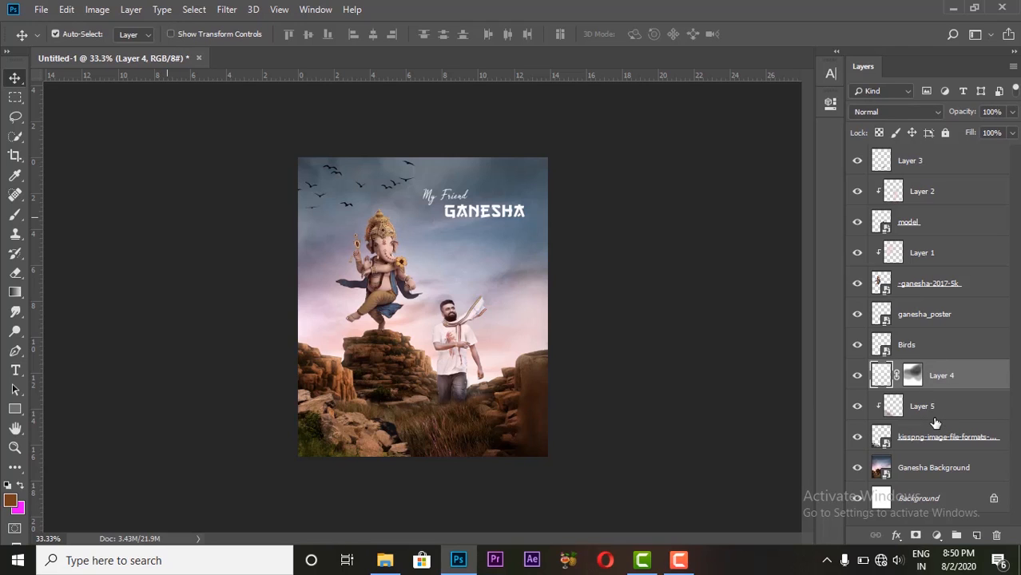
left_click(856, 375)
left_click(855, 381)
left_click(945, 416)
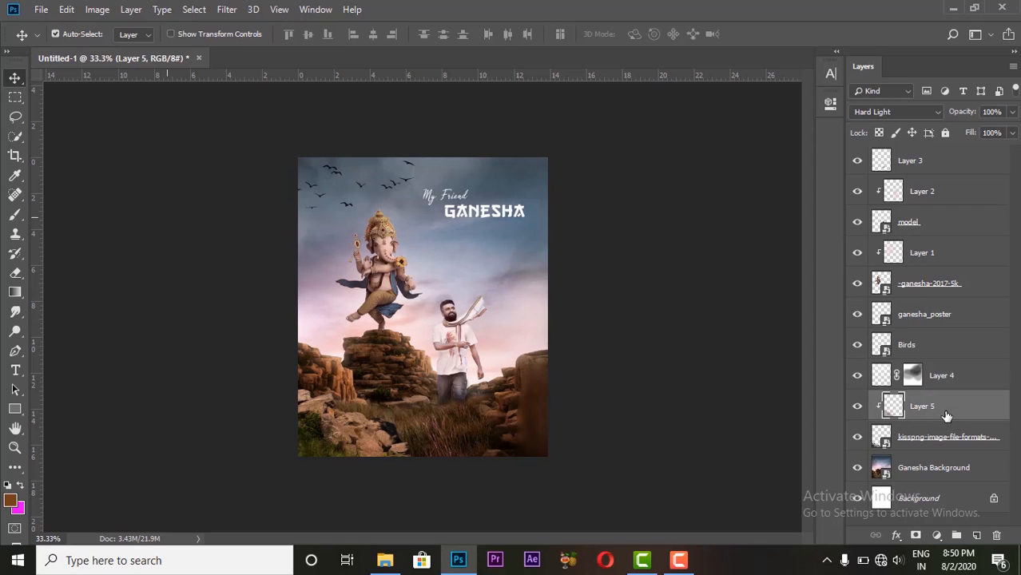
left_click(631, 411)
key("ctrl+equal")
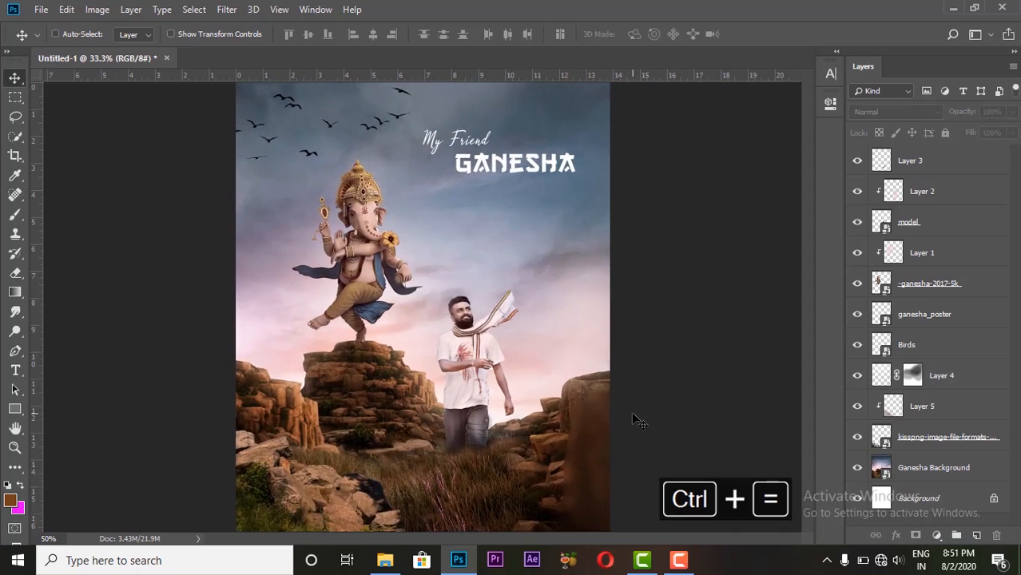
key("ctrl+minus")
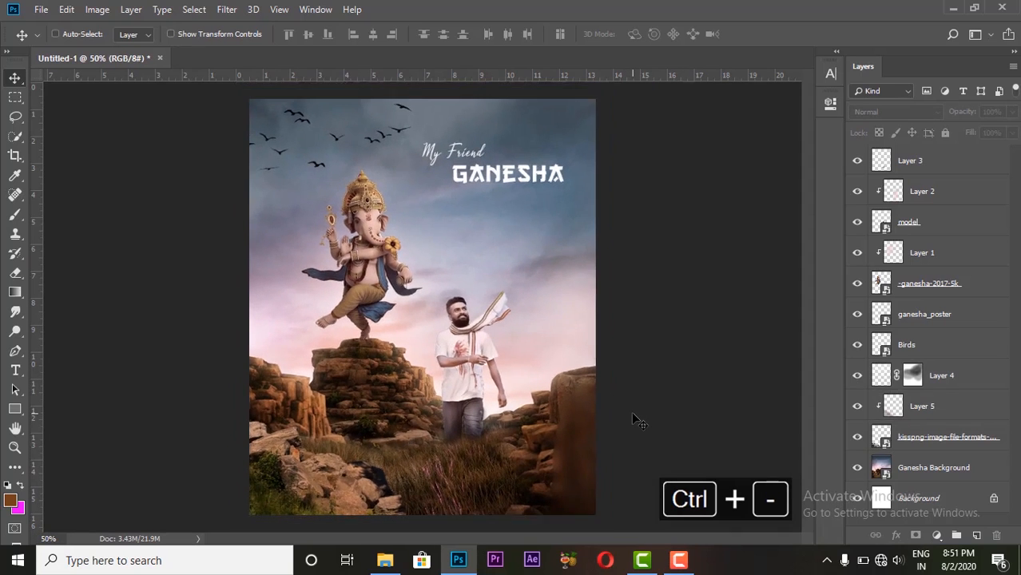
key("ctrl+minus")
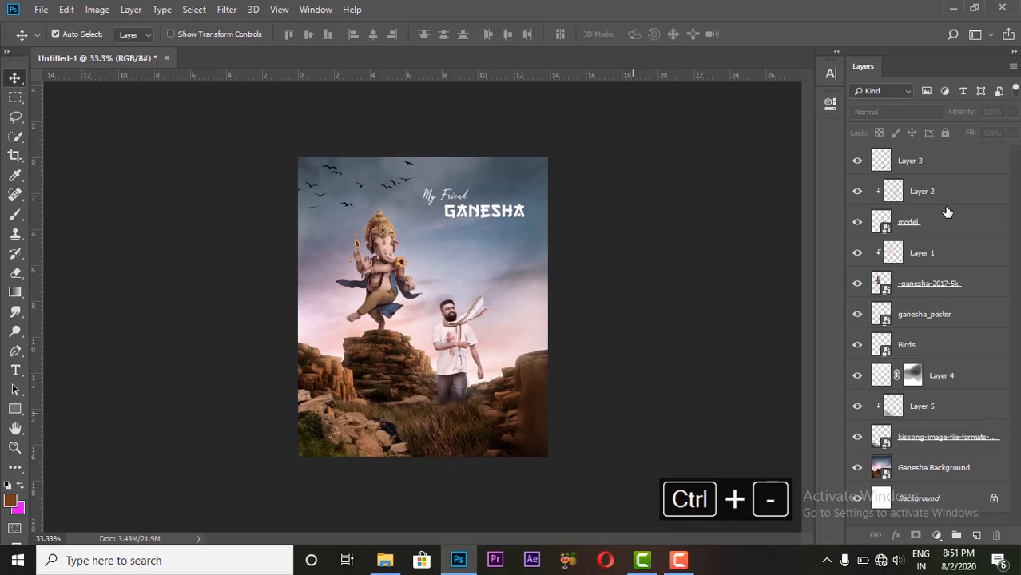
left_click(934, 166)
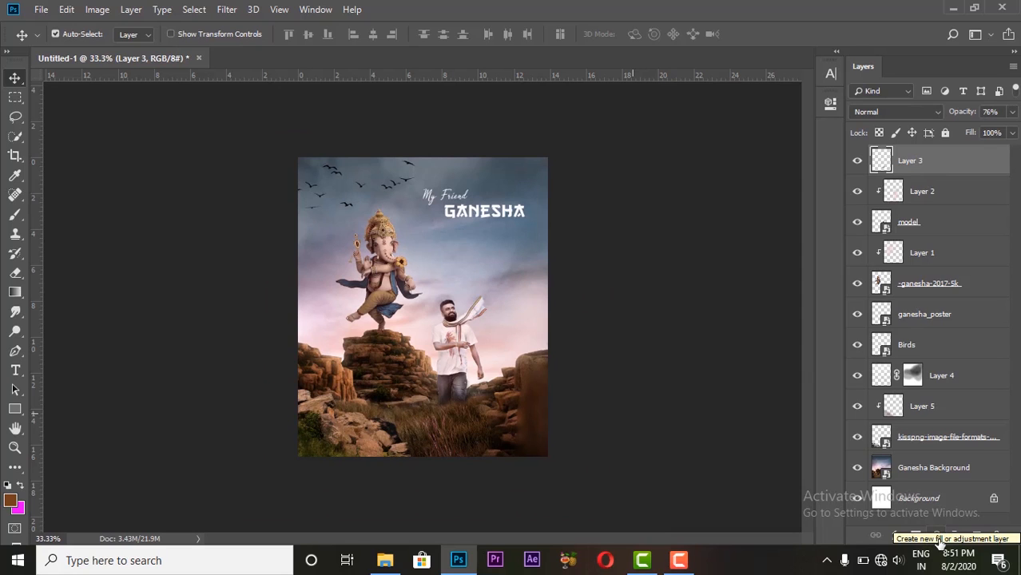
key("ctrl+equal")
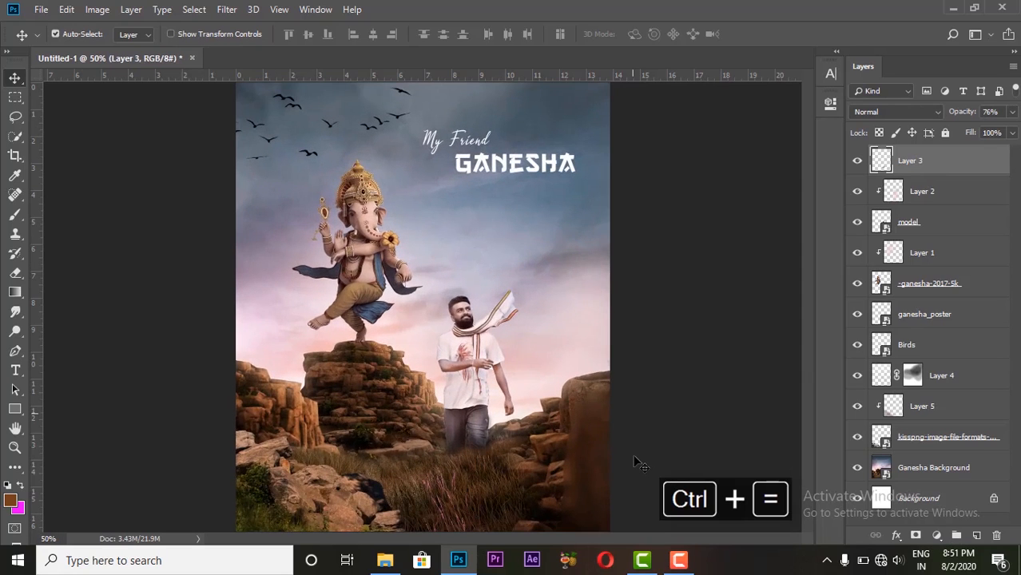
Create a new layer directly above the Ganesha Background layer and set the foreground colour to black 000000.
left_click(579, 442)
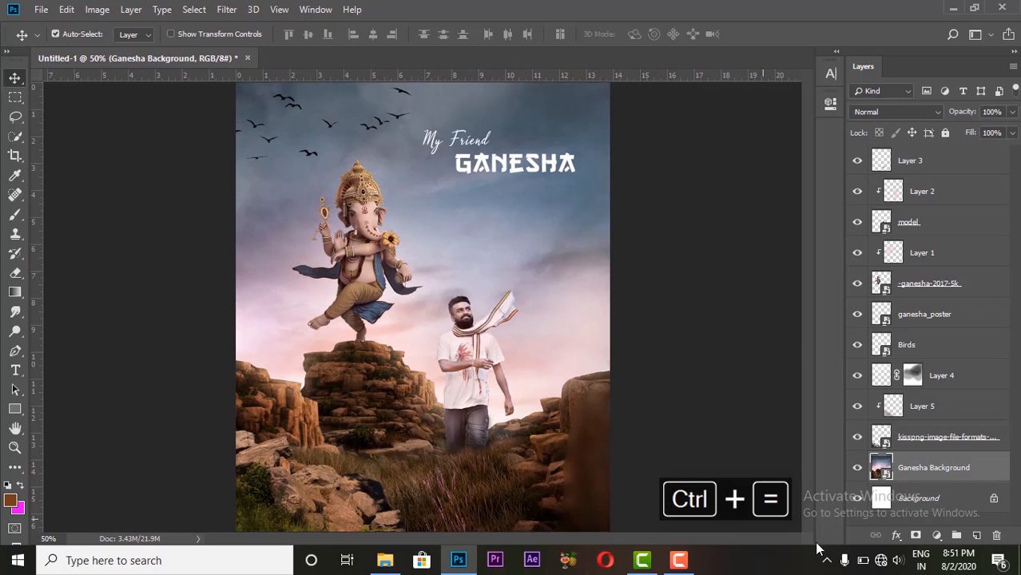
left_click(976, 535)
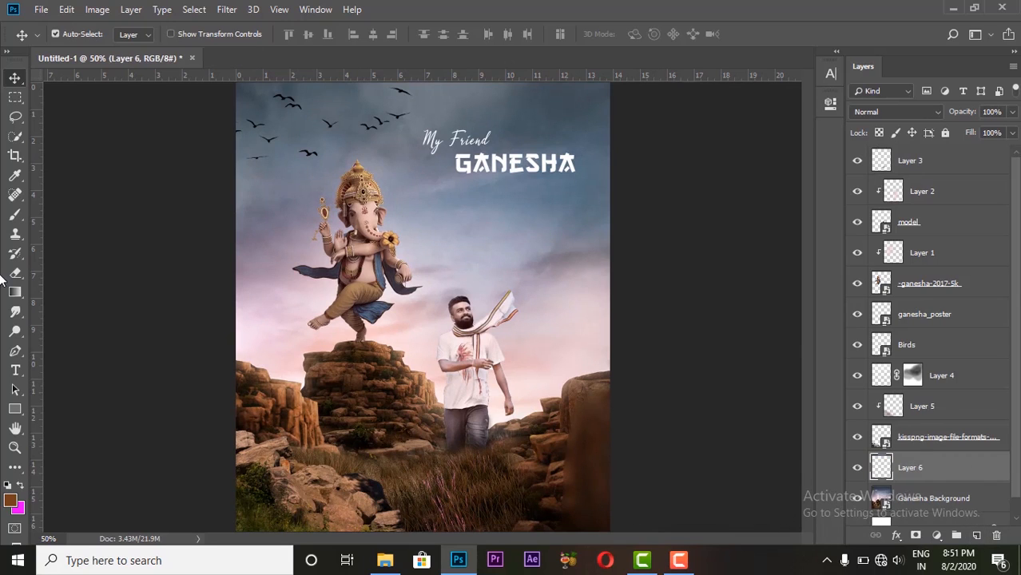
left_click(14, 214)
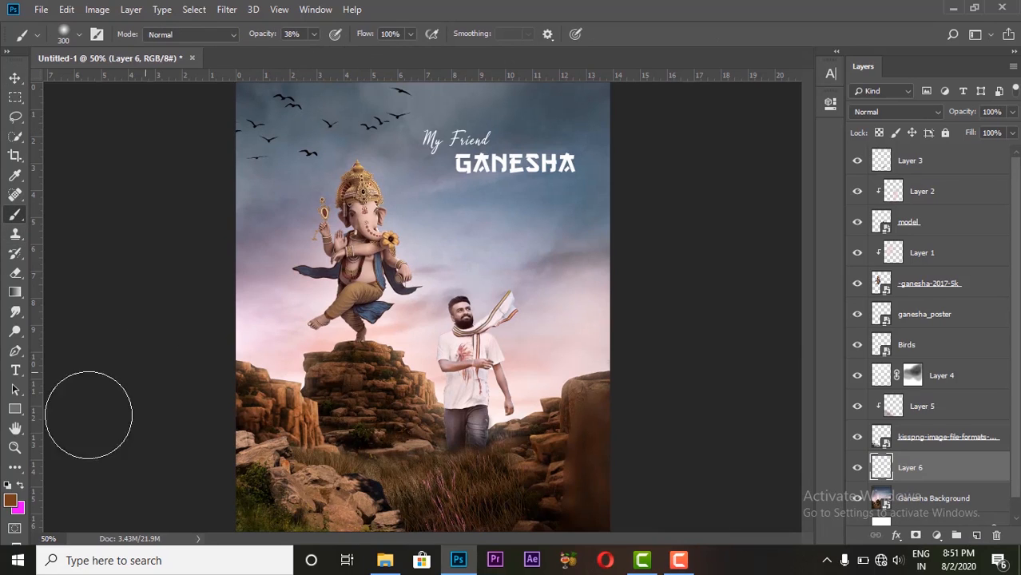
left_click(10, 499)
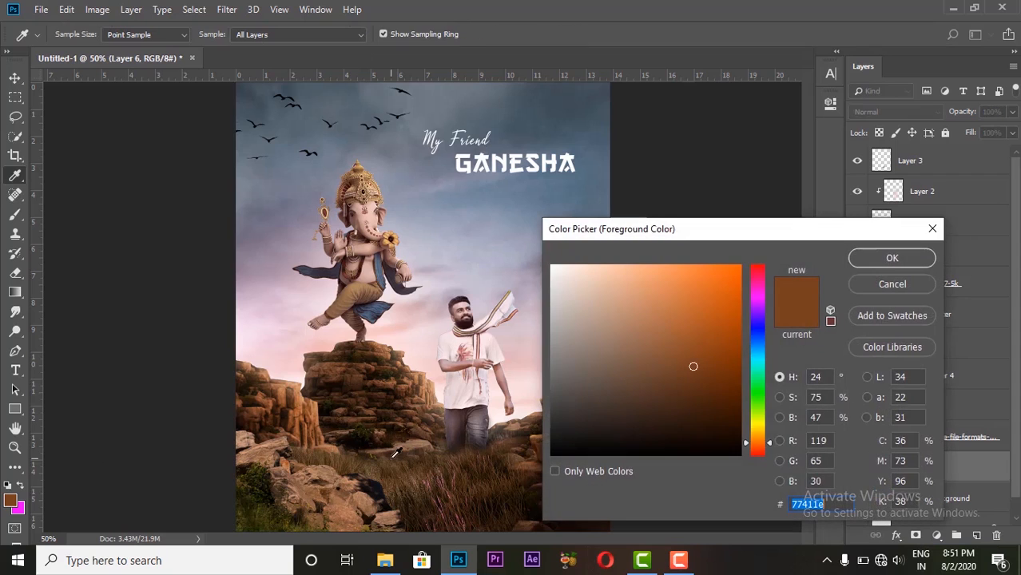
left_click_drag(564, 444, 551, 454)
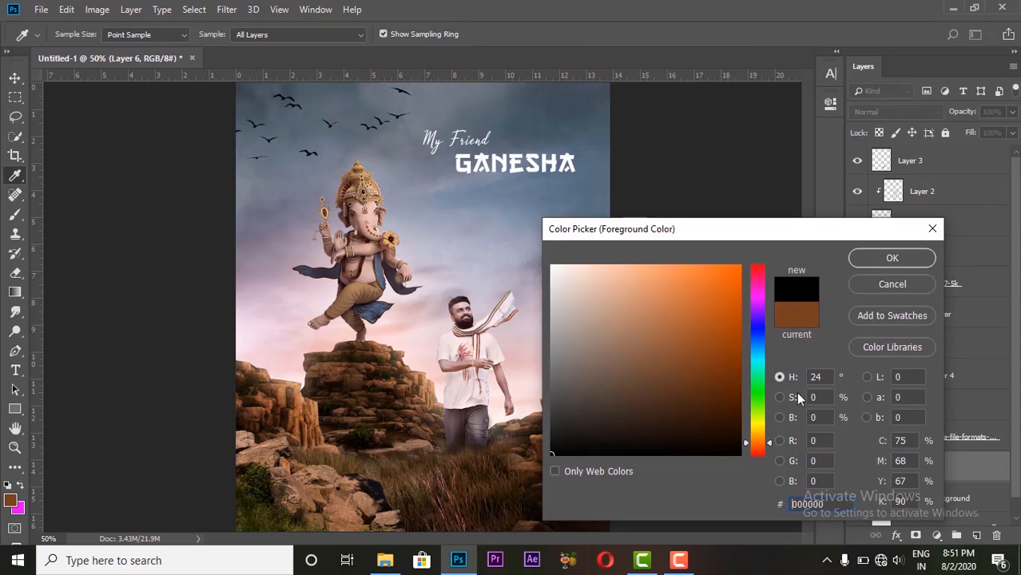
left_click(863, 260)
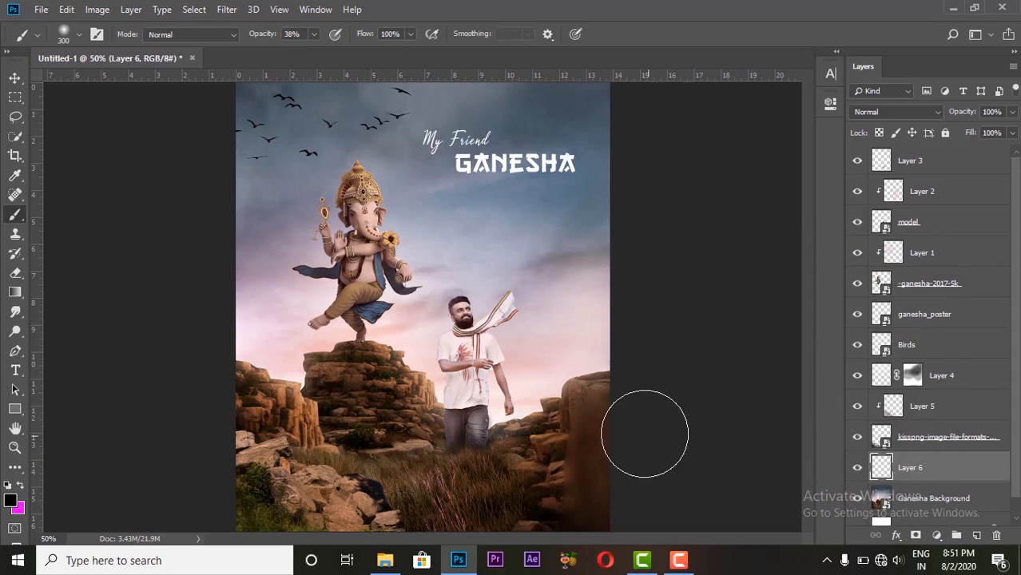
Paint black shading on Layer 6 over the poster's lower corners, mainly the right-hand rock, with the 300 px brush at 38% opacity.
left_click_drag(620, 421, 603, 495)
mouse_move(249, 519)
left_mouse_down()
mouse_move(233, 499)
mouse_move(257, 514)
left_mouse_up()
mouse_move(563, 489)
left_mouse_down()
mouse_move(581, 467)
mouse_move(560, 509)
mouse_move(513, 506)
mouse_move(599, 424)
mouse_move(627, 424)
left_mouse_up()
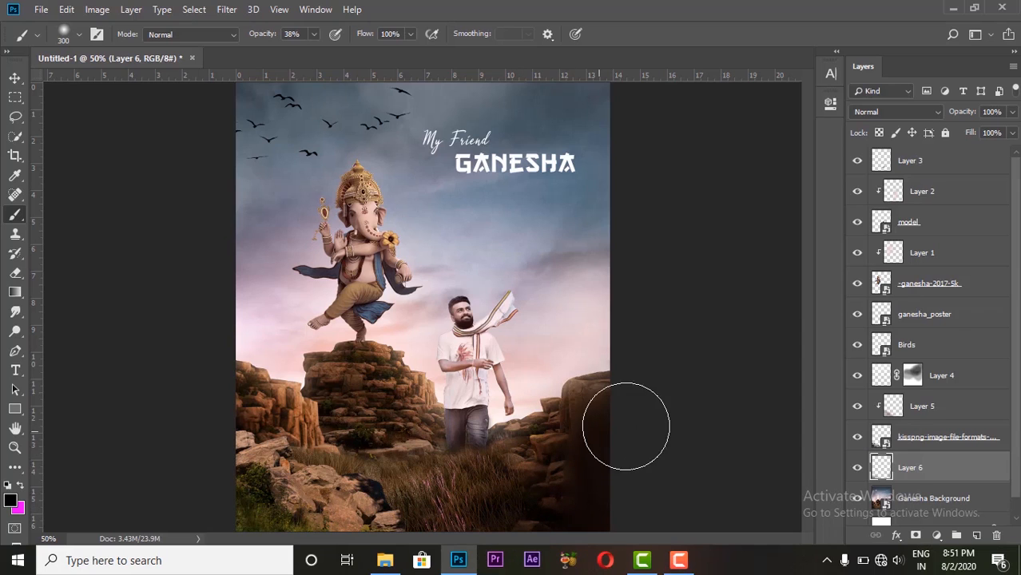
left_click(15, 97)
left_click(15, 77)
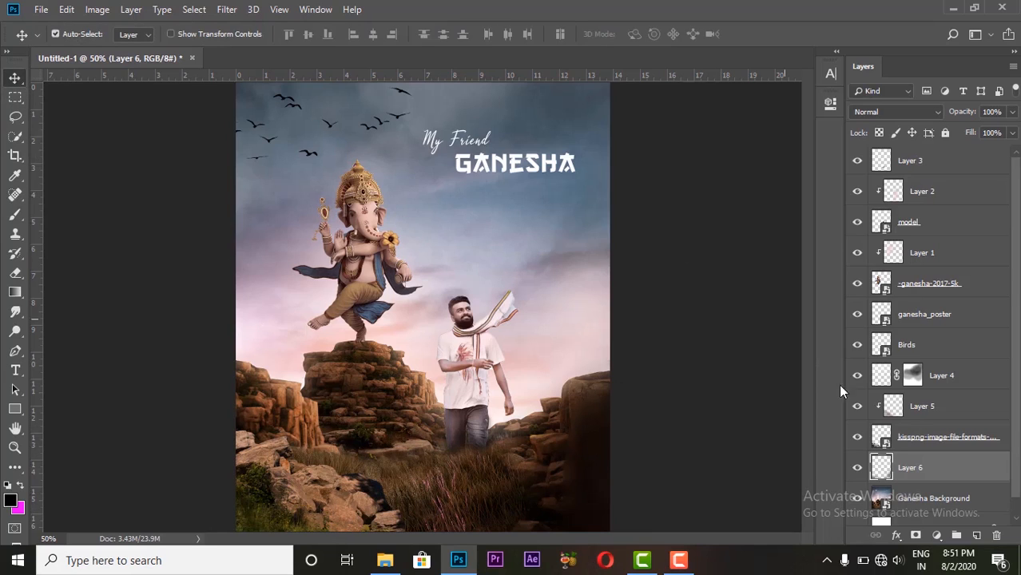
Darken the foreground rocks and grass along the poster's lower edge by painting black on clipped Layer 5.
left_click(932, 409)
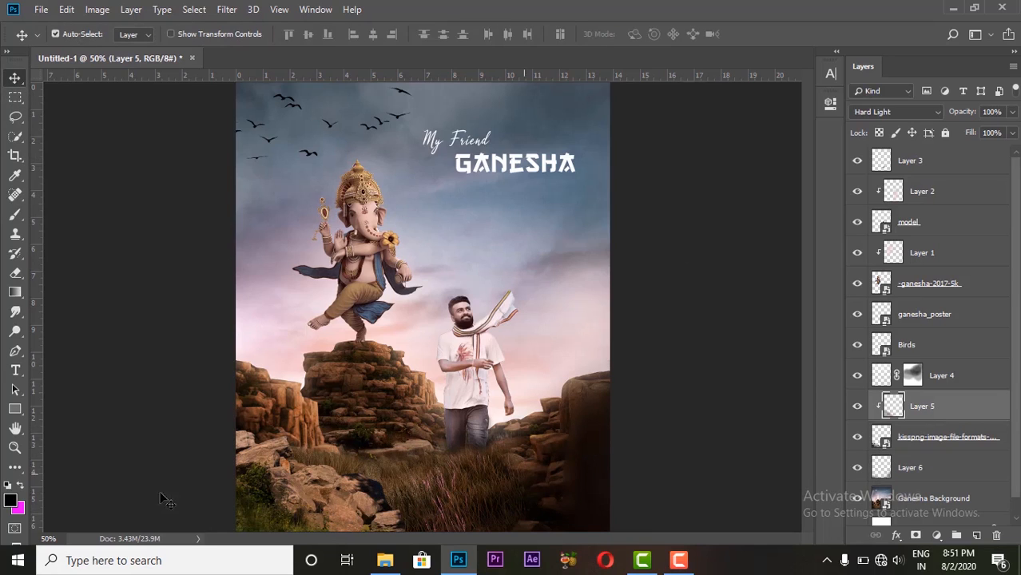
left_click(15, 214)
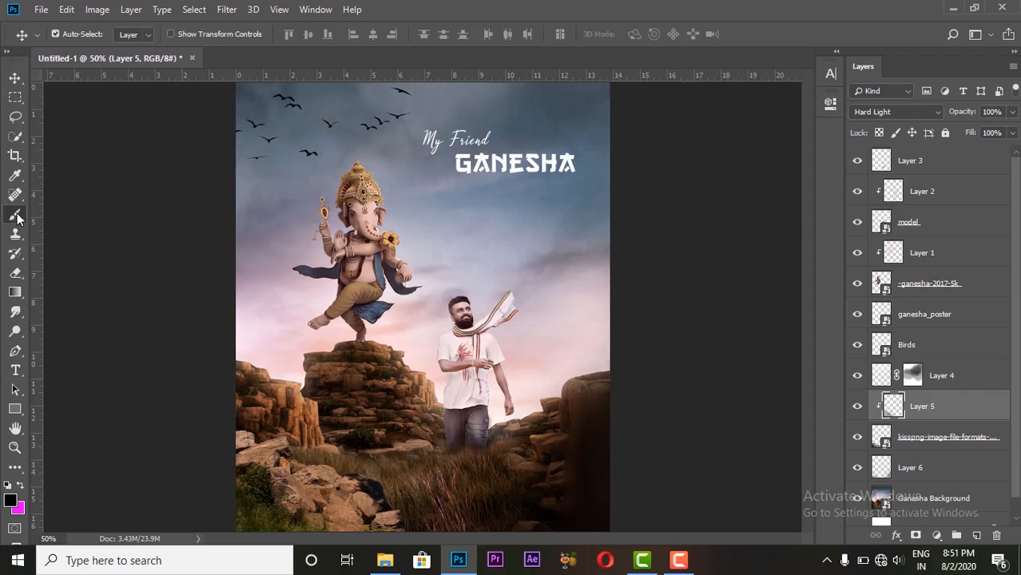
mouse_move(322, 493)
left_mouse_down()
mouse_move(240, 490)
mouse_move(296, 550)
mouse_move(343, 523)
mouse_move(253, 520)
mouse_move(221, 449)
mouse_move(235, 508)
mouse_move(342, 551)
mouse_move(416, 506)
left_mouse_up()
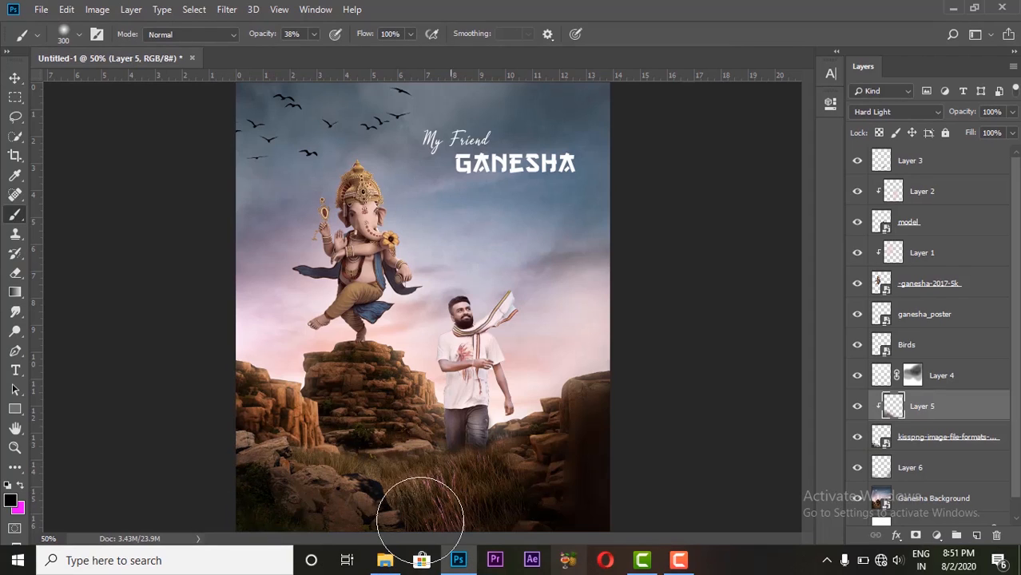
left_click(14, 78)
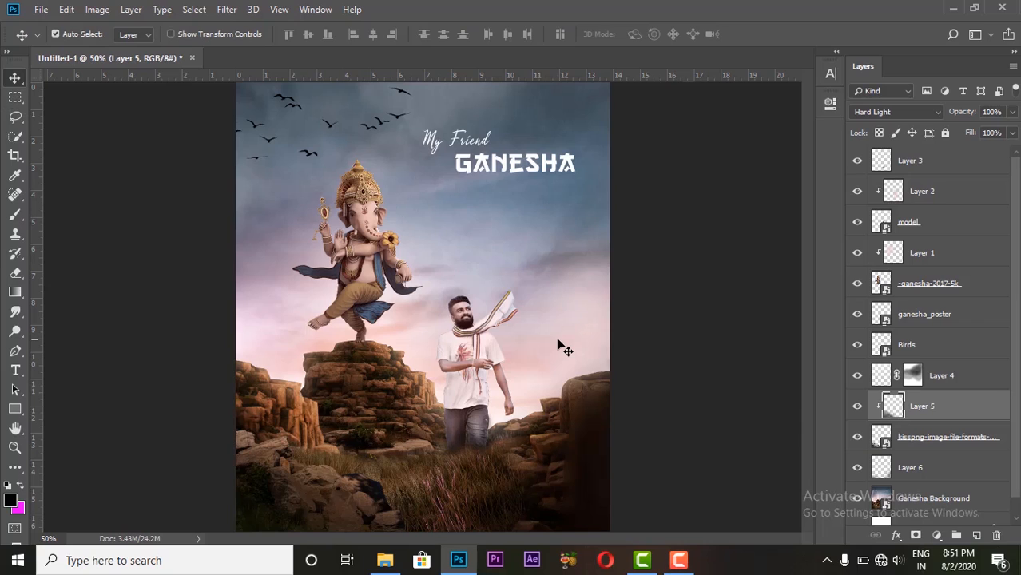
Add a Levels adjustment above Layer 3, setting the black input to 14 and lowering the white input slightly.
left_click(941, 161)
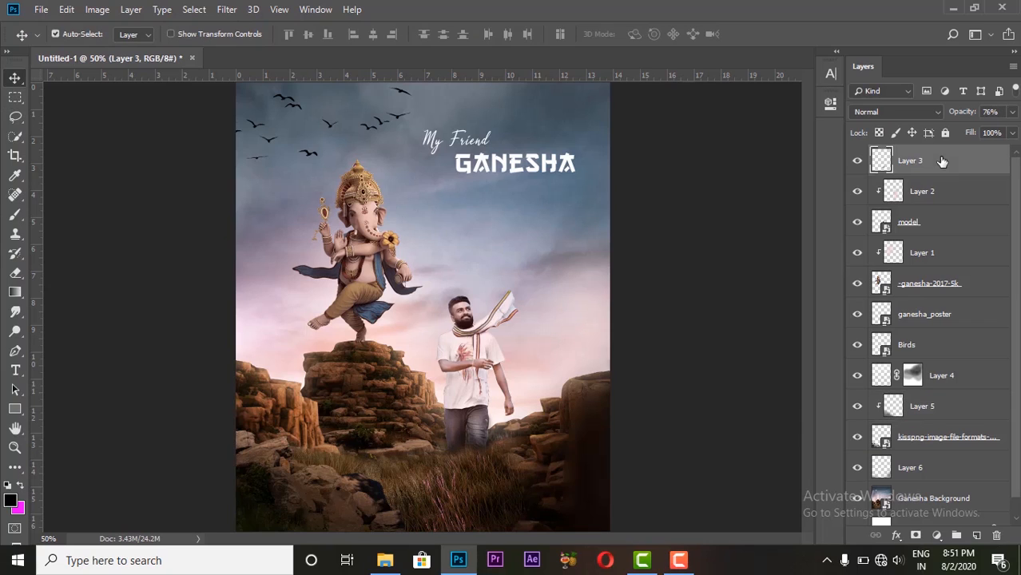
left_click(935, 536)
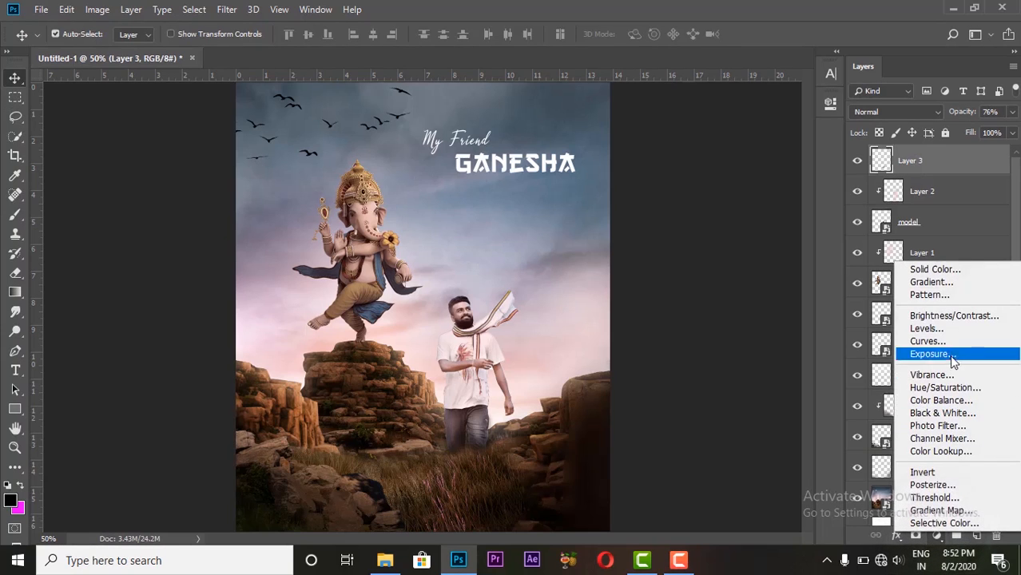
left_click(953, 330)
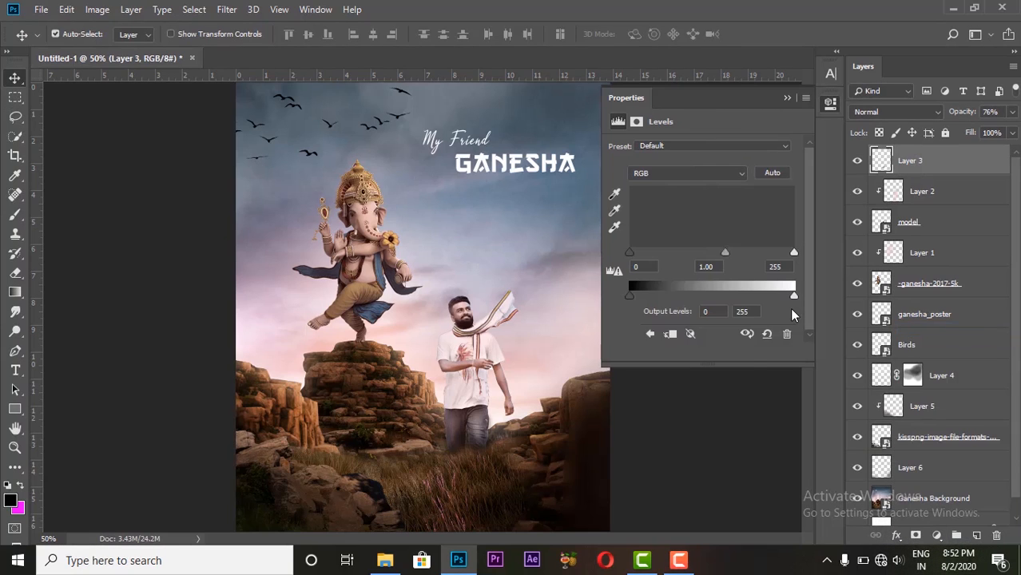
left_click_drag(631, 253, 639, 254)
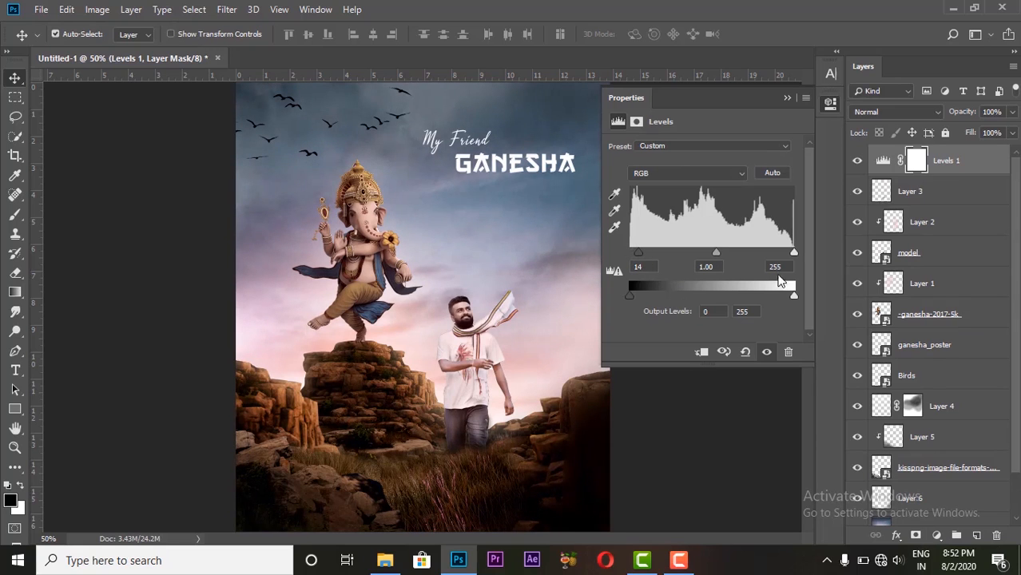
left_click_drag(795, 254, 791, 254)
left_click(789, 97)
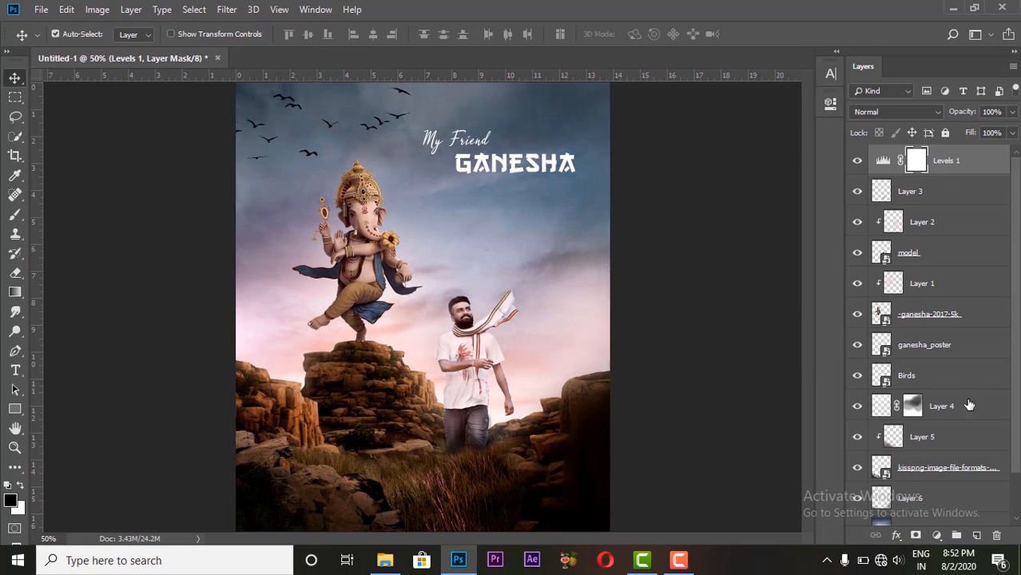
Add a Photo Filter adjustment above the Levels layer and set its filter to Cooling Filter (80).
left_click(936, 534)
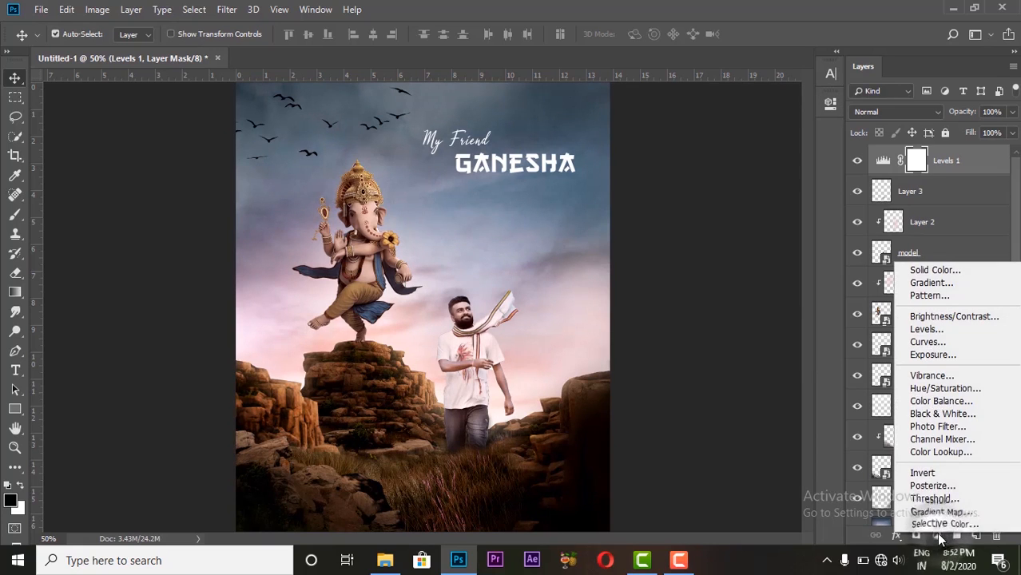
left_click(944, 429)
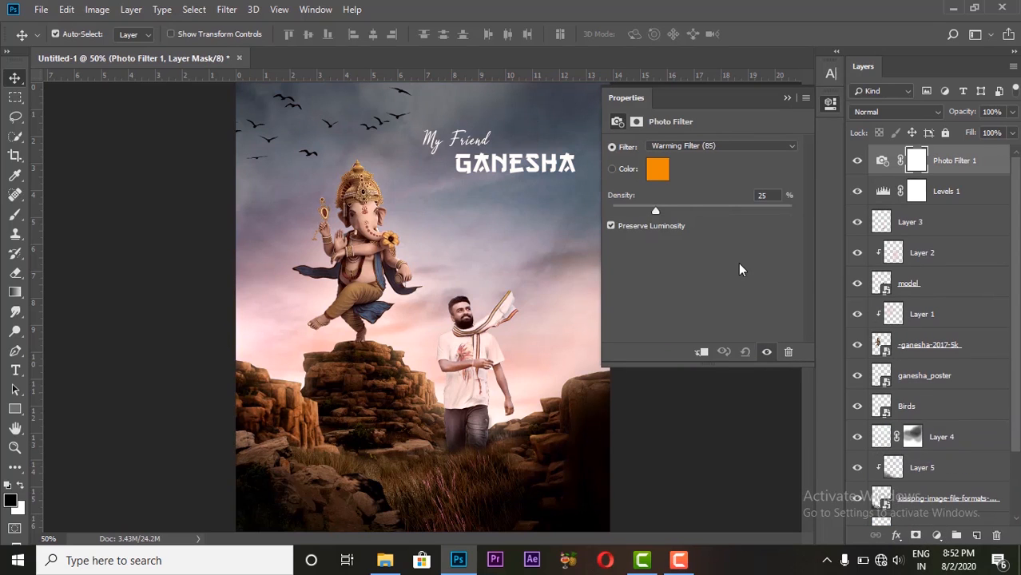
left_click(712, 152)
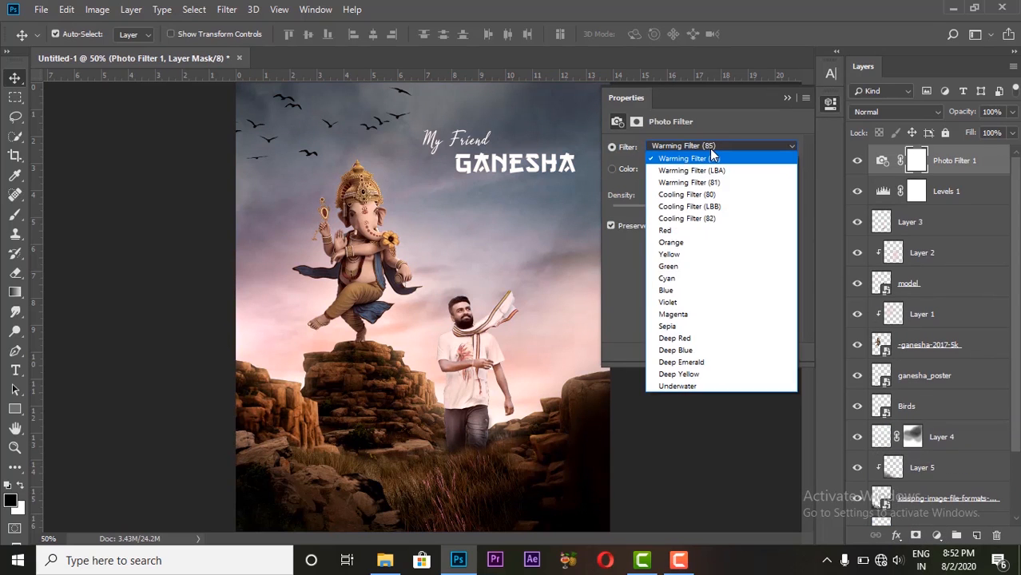
left_click(706, 169)
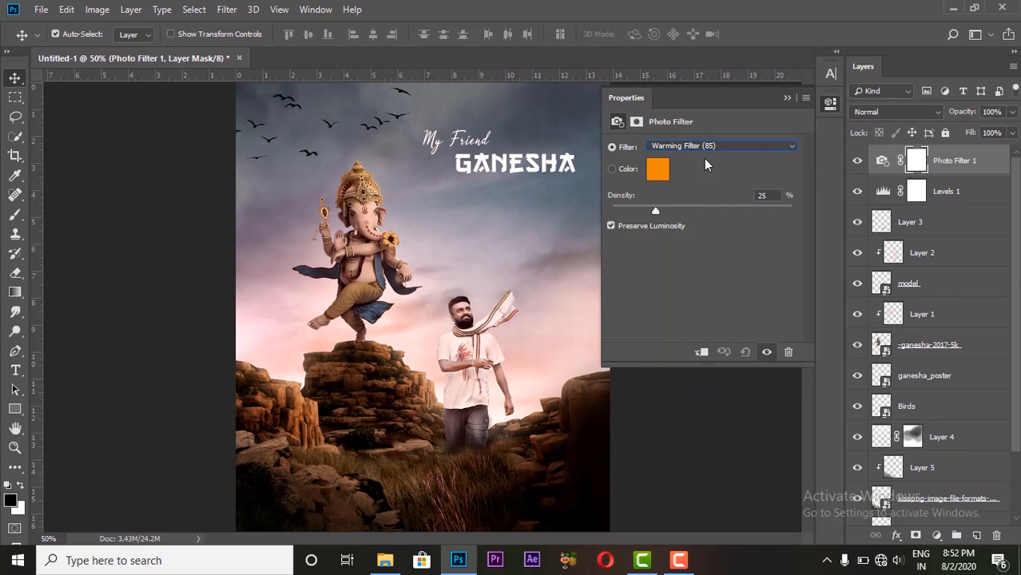
key("Down")
key("Down")
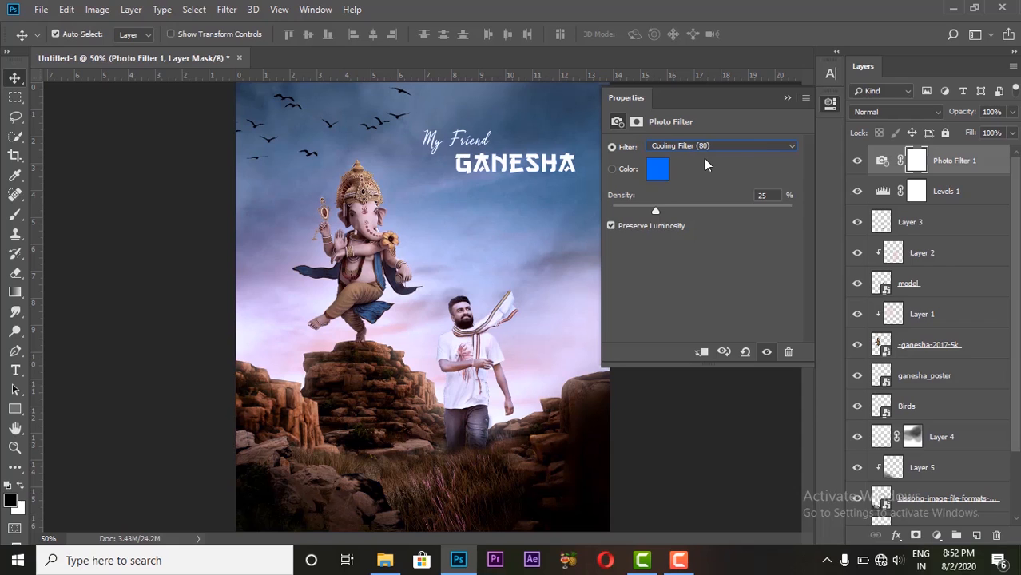
left_click(788, 97)
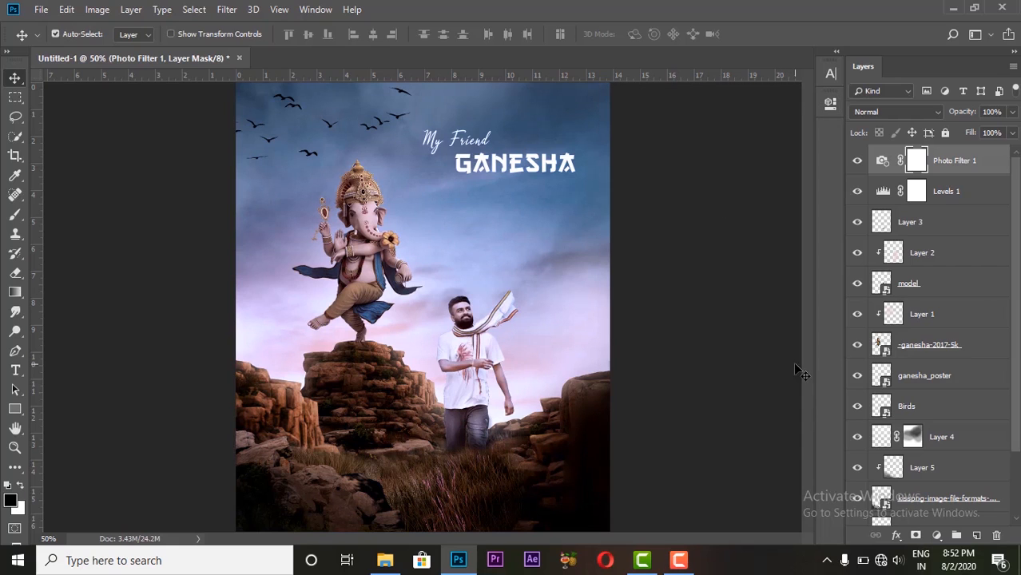